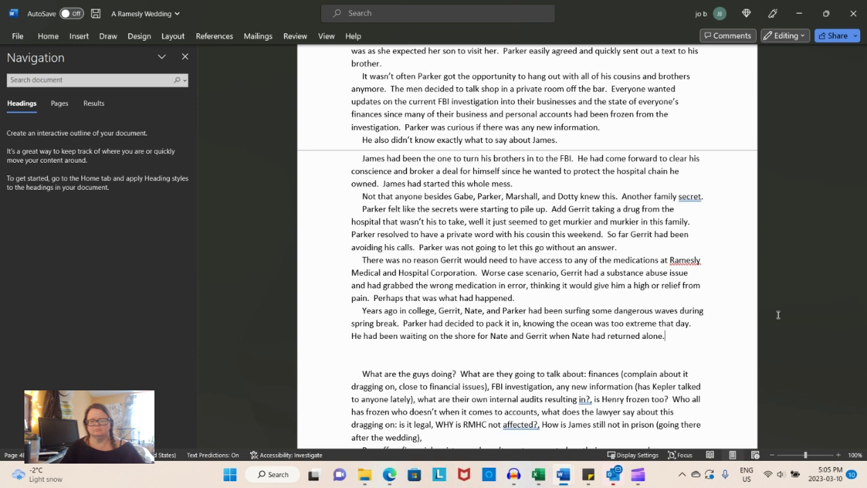
- Write that finding Gerrit took precious minutes, and Parker and Nate brought him, in serious pain, to the beach
{"action": "type", "text": "It had t"}
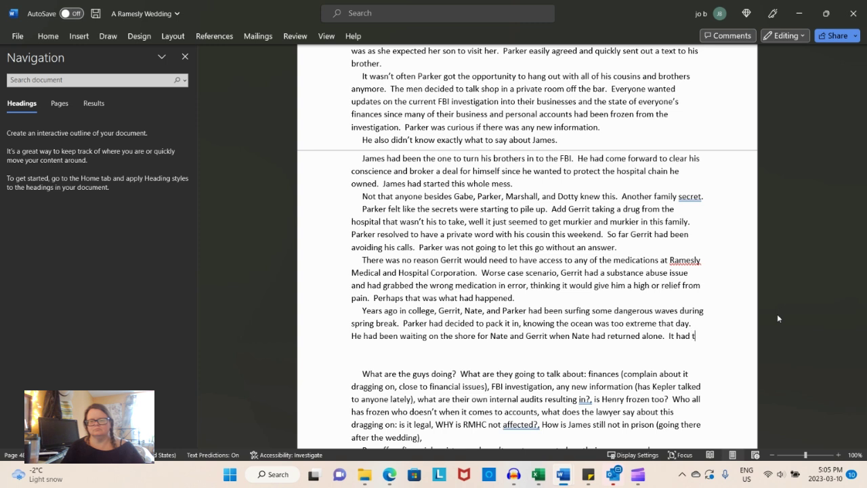
{"action": "type", "text": "aken them"}
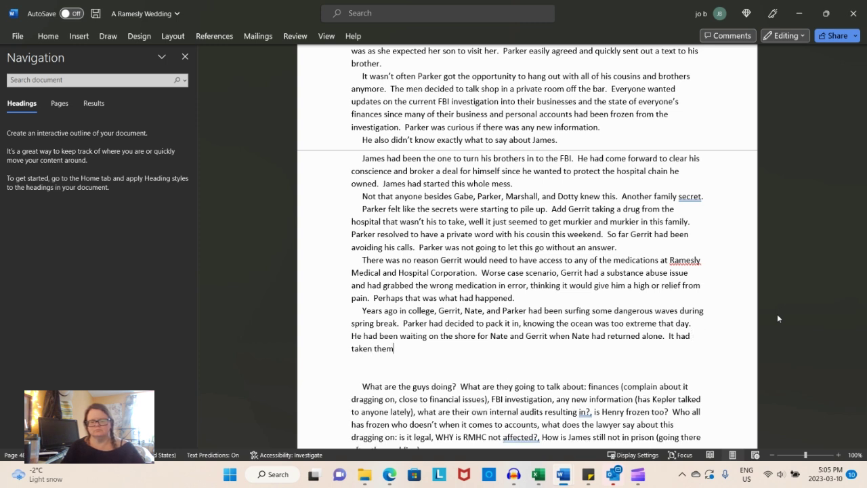
{"action": "type", "text": " nearl"}
{"action": "key", "text": "BackSpace"}
{"action": "key", "text": "BackSpace"}
{"action": "key", "text": "BackSpace"}
{"action": "key", "text": "BackSpace"}
{"action": "key", "text": "BackSpace"}
{"action": "key", "text": "BackSpace"}
{"action": "type", "text": "precious minutes"}
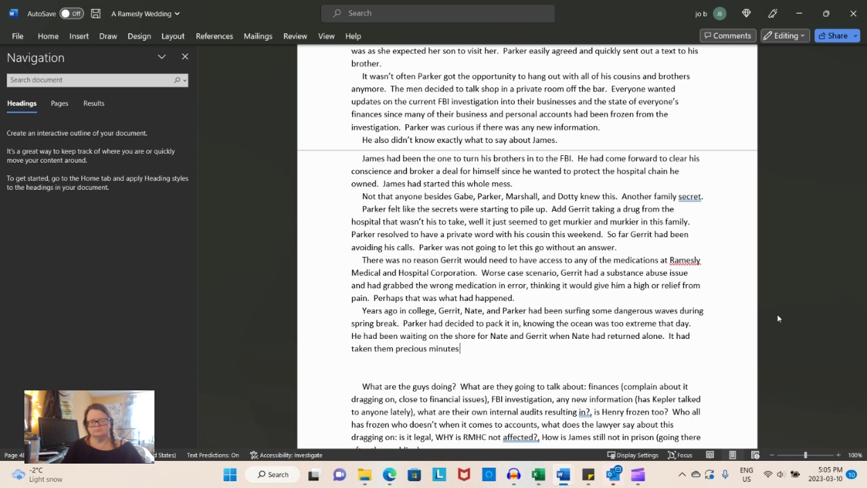
{"action": "type", "text": " to find Gerrit.  Then"}
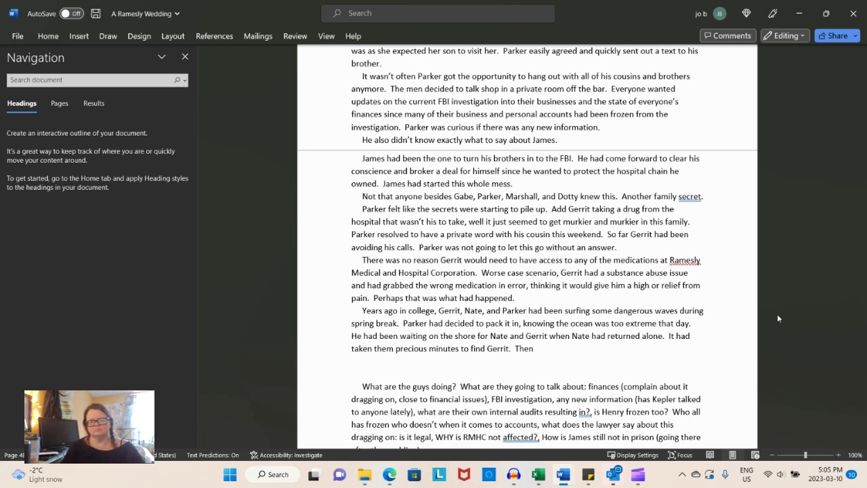
{"action": "type", "text": " even longer to swim out to"}
{"action": "key", "text": "BackSpace"}
{"action": "key", "text": "BackSpace"}
{"action": "type", "text": "to him, using their boards.  Gerrit had been clinging to his"}
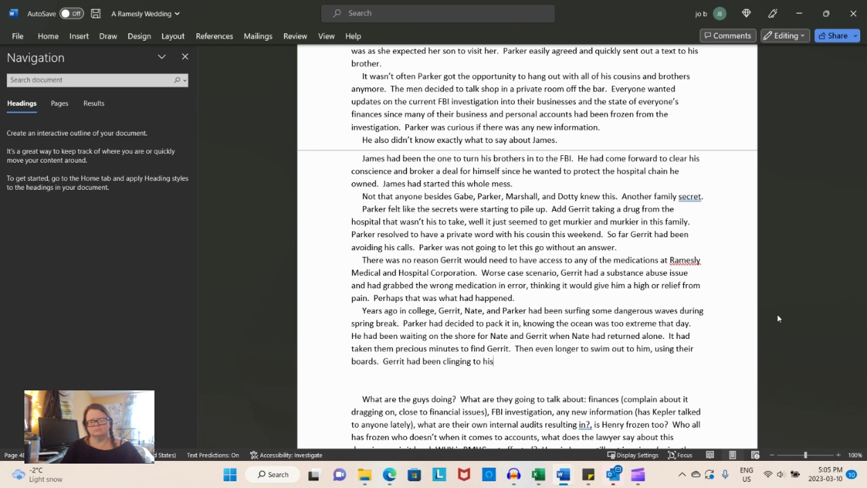
{"action": "type", "text": ", in serious pain.  "}
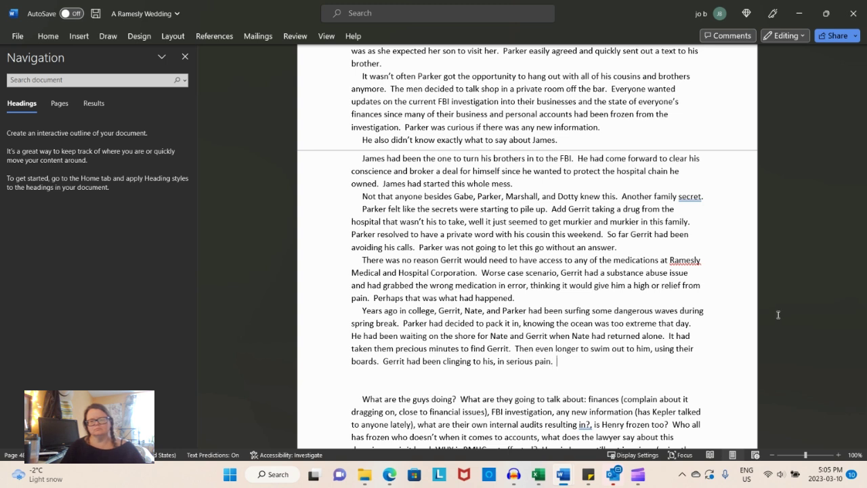
{"action": "type", "text": "S"}
{"action": "key", "text": "BackSpace"}
{"action": "type", "text": "It had taken"}
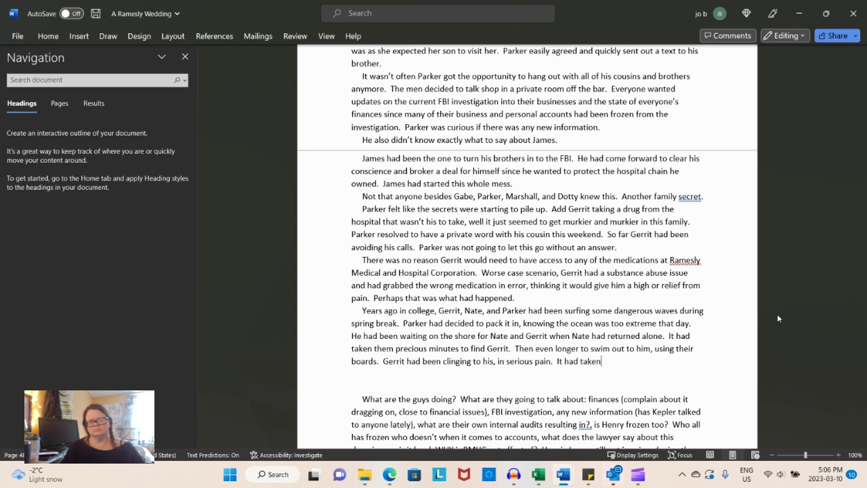
{"action": "type", "text": " nearly al"}
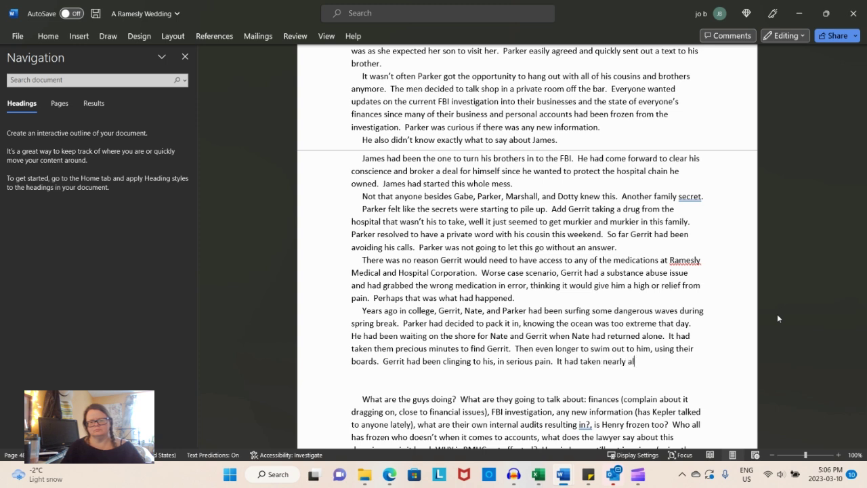
{"action": "type", "text": "l of Parker's "}
{"action": "type", "text": "energy t"}
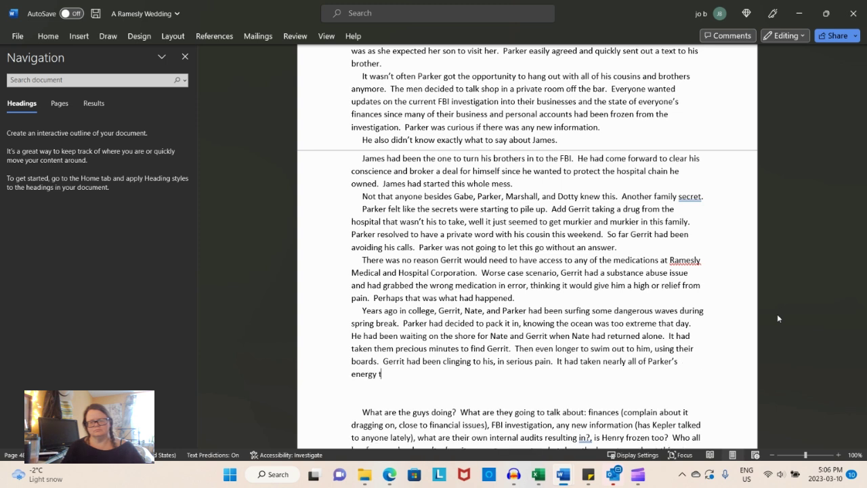
{"action": "type", "text": "o get Gerrit back to the "}
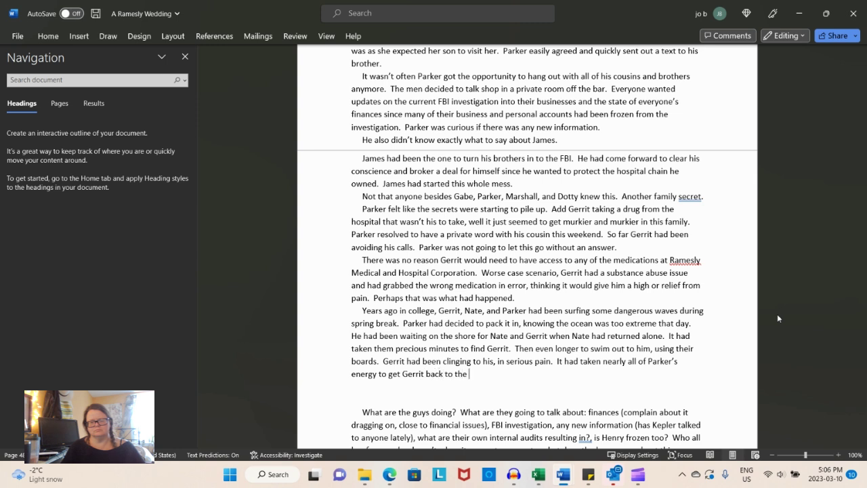
{"action": "type", "text": "beach with the help of Nate."}
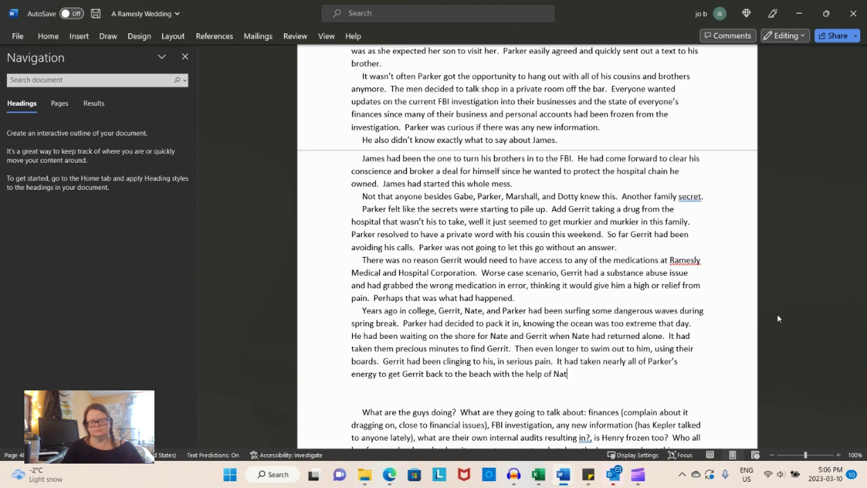
- Start a new paragraph where an ambulance carts the injured Gerrit to a third rate hospital
{"action": "key", "text": "Return"}
{"action": "type", "text": "The"}
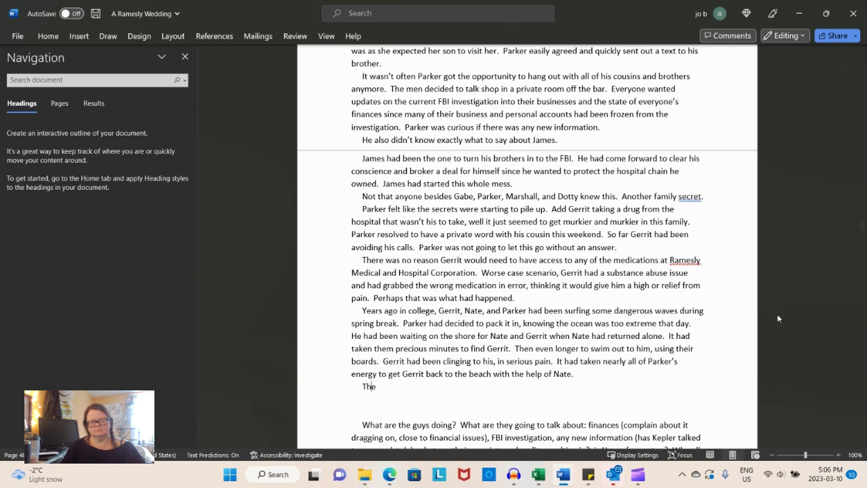
{"action": "type", "text": "y had wa"}
{"action": "key", "text": "BackSpace"}
{"action": "key", "text": "BackSpace"}
{"action": "key", "text": "BackSpace"}
{"action": "key", "text": "BackSpace"}
{"action": "key", "text": "BackSpace"}
{"action": "key", "text": "BackSpace"}
{"action": "key", "text": "BackSpace"}
{"action": "key", "text": "BackSpace"}
{"action": "key", "text": "BackSpace"}
{"action": "key", "text": "BackSpace"}
{"action": "key", "text": "BackSpace"}
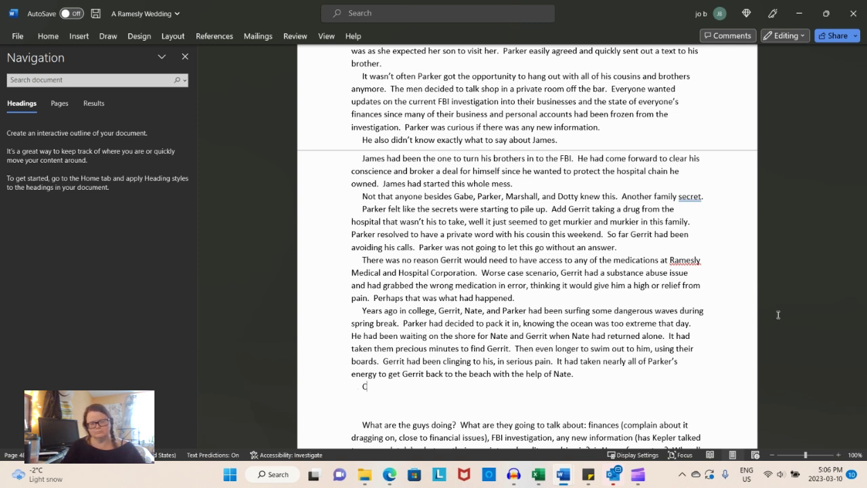
{"action": "type", "text": "Calling for help"}
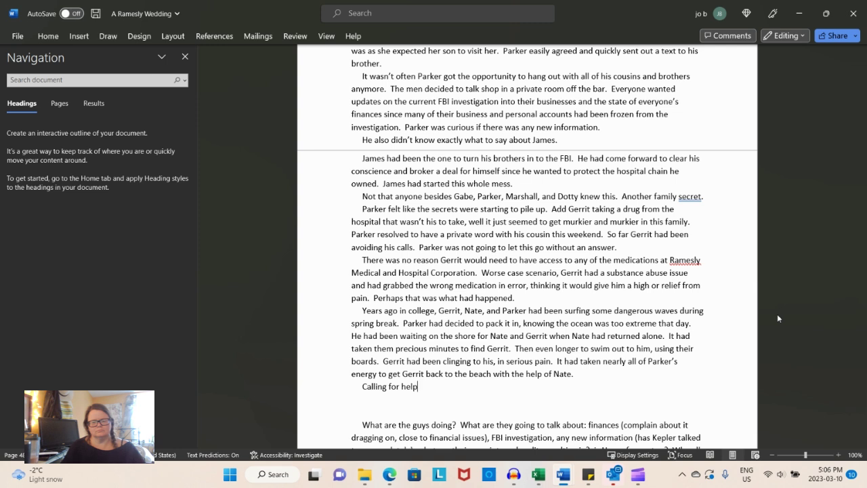
{"action": "type", "text": ", eventually an ambulance ar"}
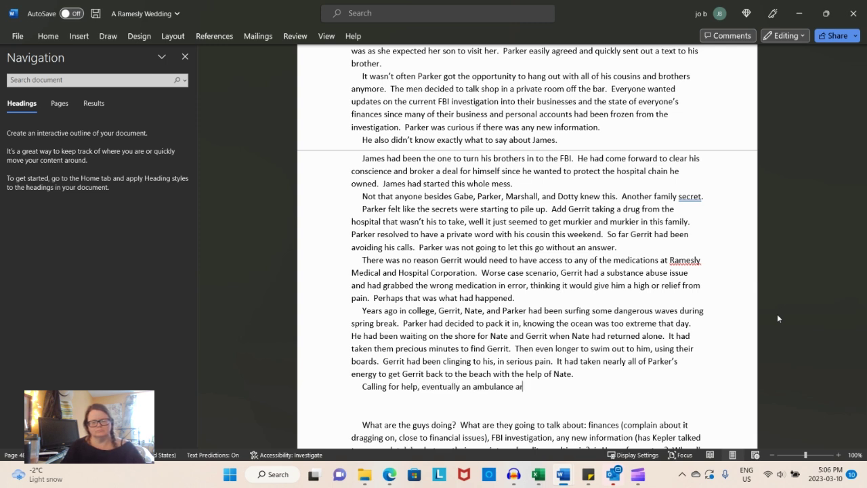
{"action": "type", "text": "rived, carting"}
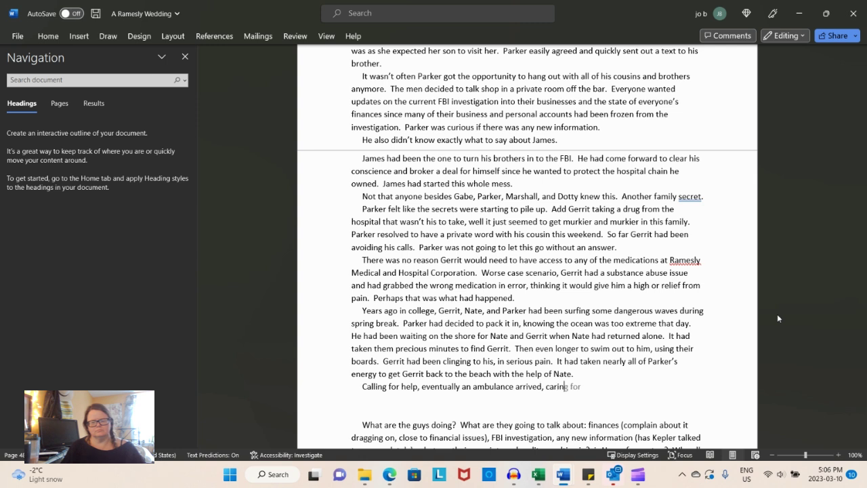
{"action": "type", "text": " the injured Gerrit"}
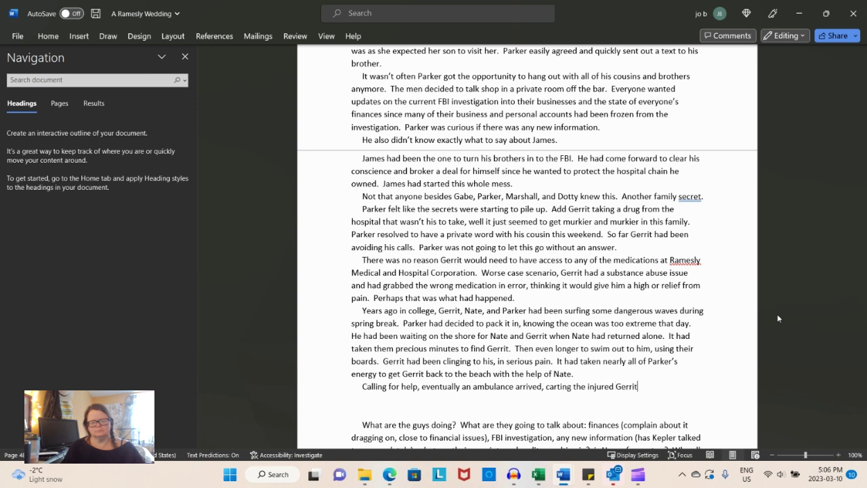
{"action": "type", "text": " to a third rate hospital"}
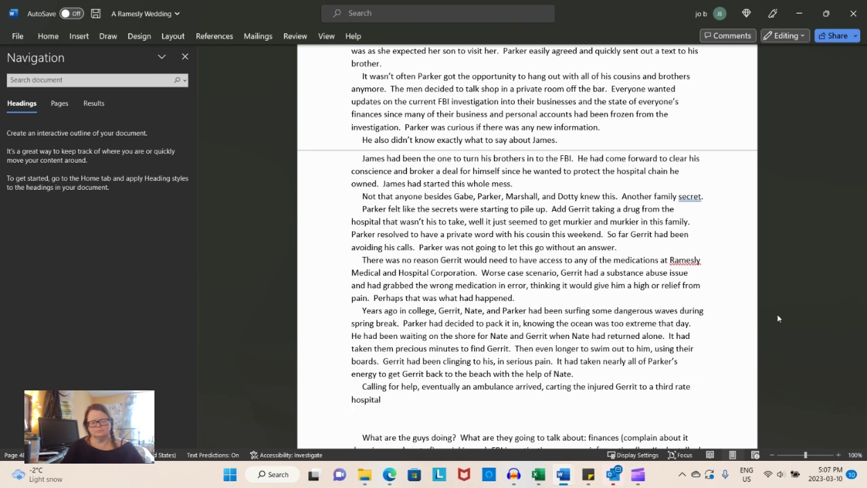
{"action": "key", "text": "BackSpace"}
- Add that the country they were visiting had good tourism yet bad infrastructure
{"action": "type", "text": ".  The country was third"}
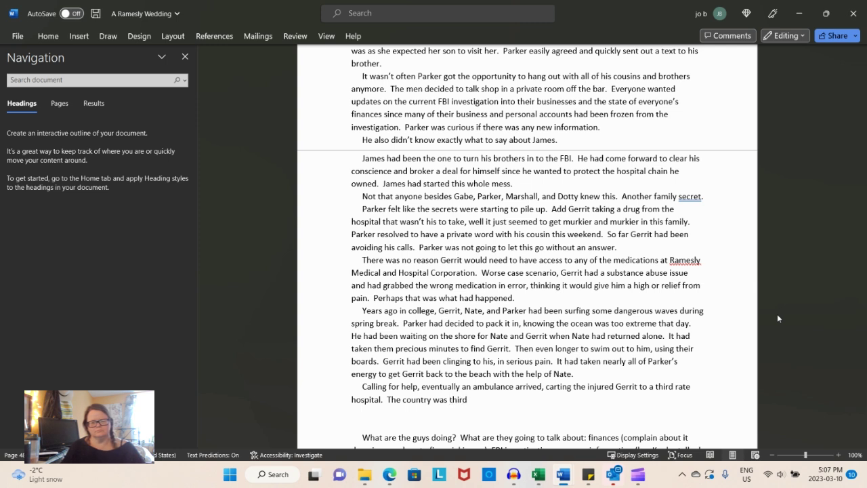
{"action": "key", "text": "BackSpace"}
{"action": "key", "text": "BackSpace"}
{"action": "key", "text": "BackSpace"}
{"action": "key", "text": "BackSpace"}
{"action": "key", "text": "BackSpace"}
{"action": "key", "text": "BackSpace"}
{"action": "key", "text": "BackSpace"}
{"action": "key", "text": "BackSpace"}
{"action": "key", "text": "BackSpace"}
{"action": "type", "text": "they were visiting did"}
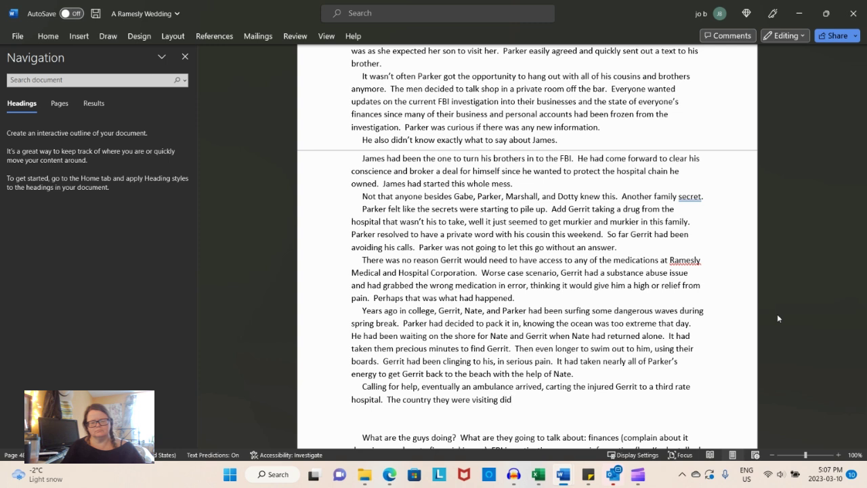
{"action": "key", "text": "BackSpace"}
{"action": "key", "text": "BackSpace"}
{"action": "key", "text": "BackSpace"}
{"action": "type", "text": "had good tourism."}
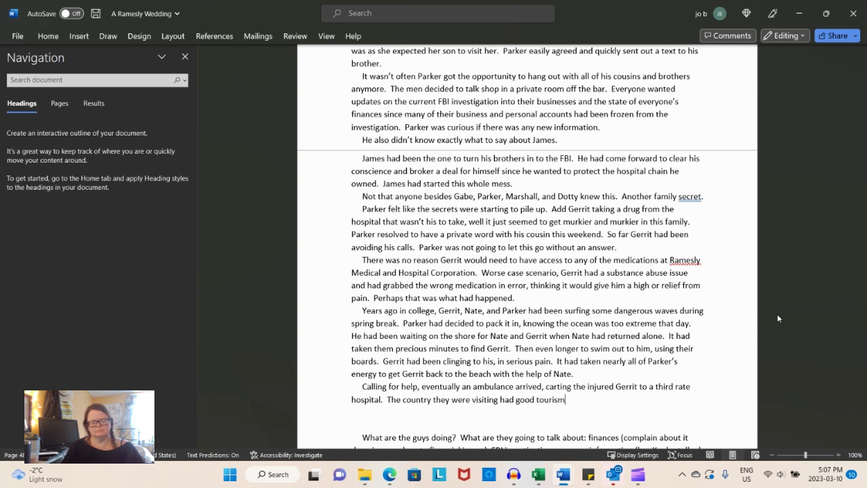
{"action": "key", "text": "BackSpace"}
{"action": "type", "text": ", but"}
{"action": "key", "text": "BackSpace"}
{"action": "key", "text": "BackSpace"}
{"action": "key", "text": "BackSpace"}
{"action": "key", "text": "BackSpace"}
{"action": "key", "text": "BackSpace"}
{"action": "key", "text": "BackSpace"}
{"action": "type", "text": "yet bad inf"}
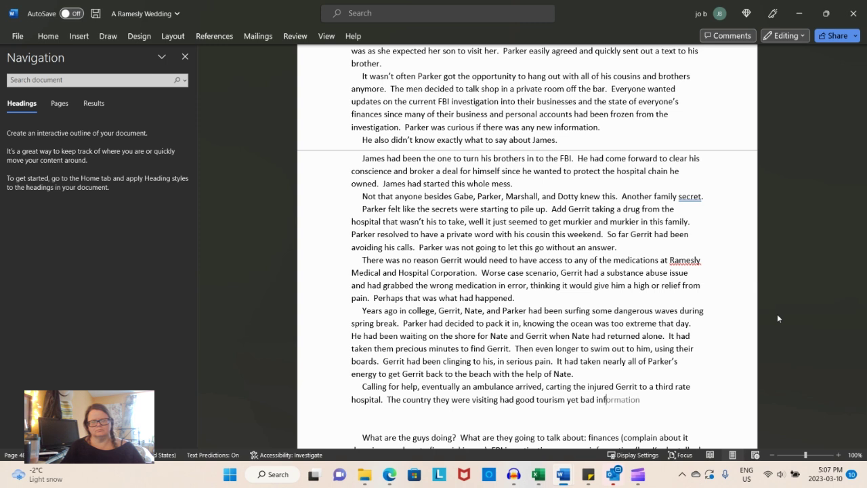
{"action": "type", "text": "r"}
{"action": "key", "text": "Tab"}
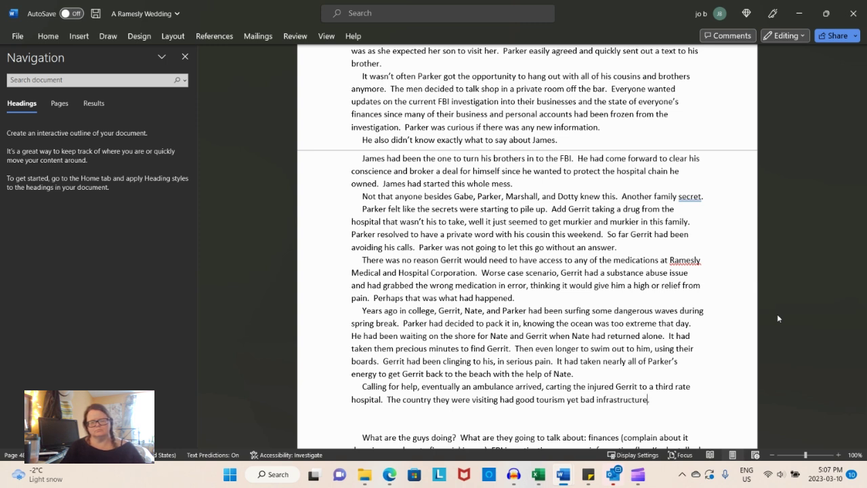
{"action": "type", "text": "."}
- Write that Gerrit broke his back in multiple places, a surgeon stabilized him, and Parker arranged evacuation home
{"action": "type", "text": "Gerrit had b"}
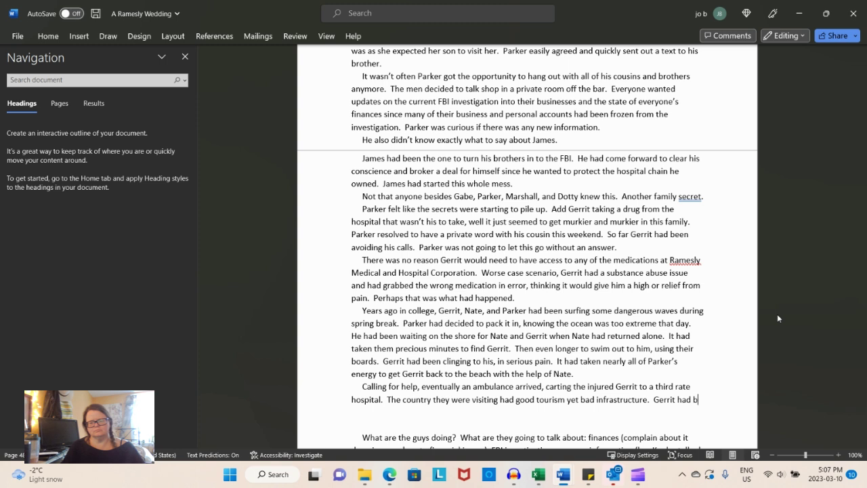
{"action": "type", "text": "roken his back"}
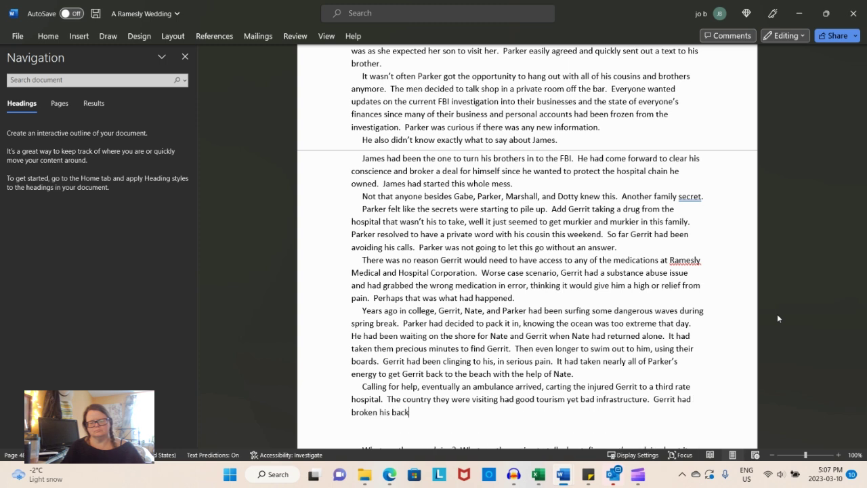
{"action": "type", "text": "in multiple p"}
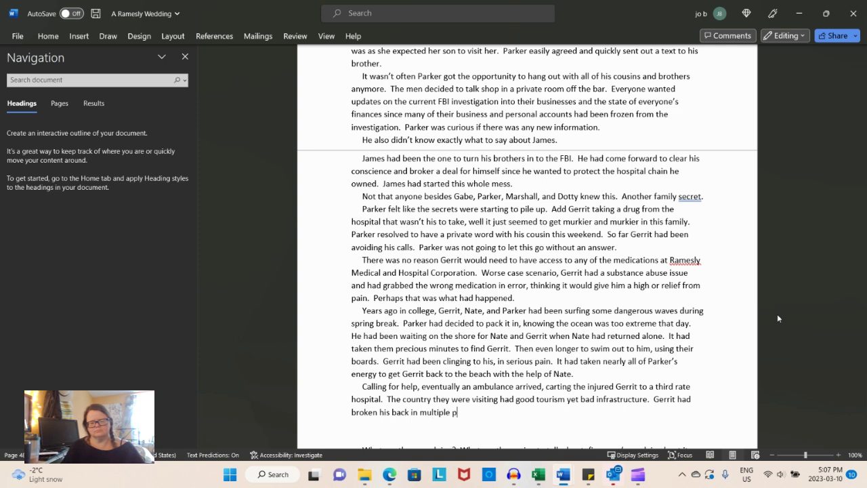
{"action": "type", "text": "laces as Parker recalled."}
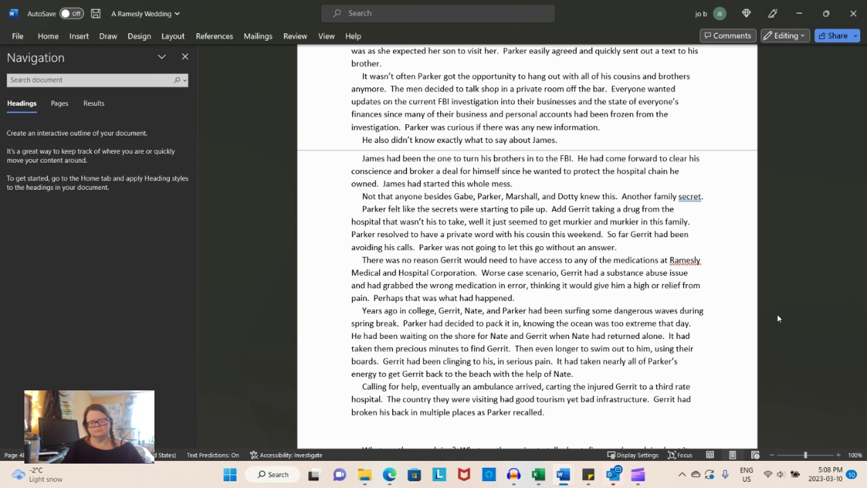
{"action": "type", "text": "A skilled surgeon "}
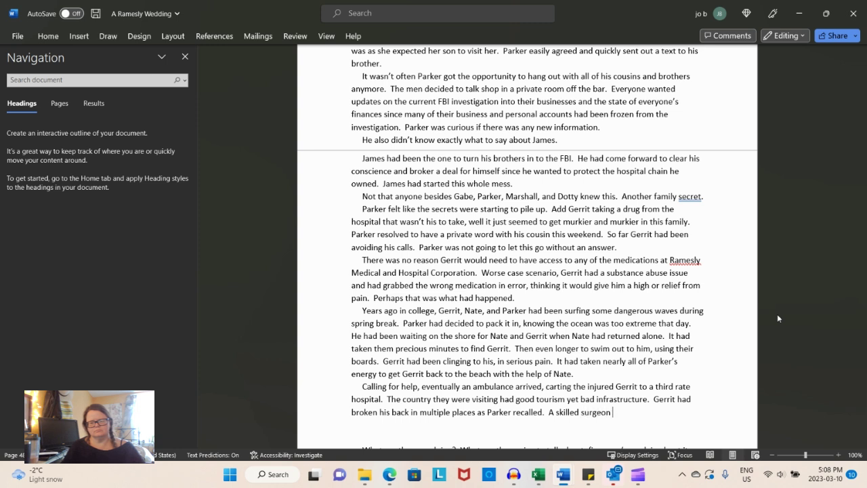
{"action": "type", "text": "did what he could"}
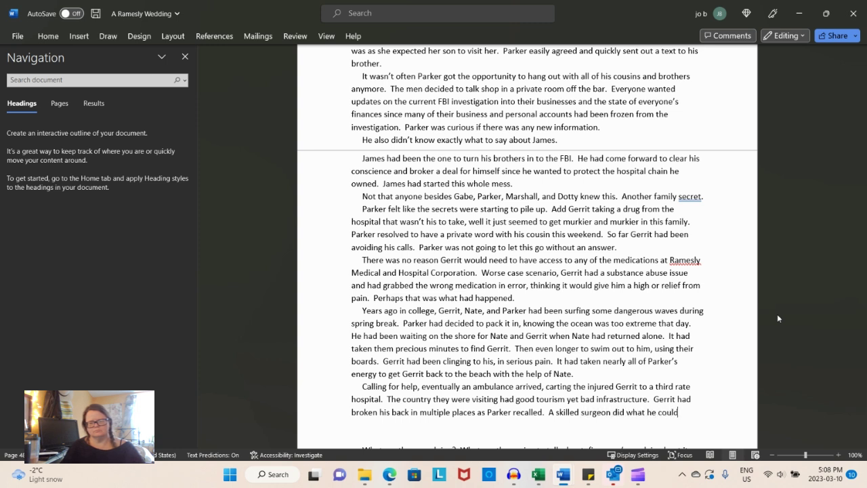
{"action": "type", "text": " to stablize"}
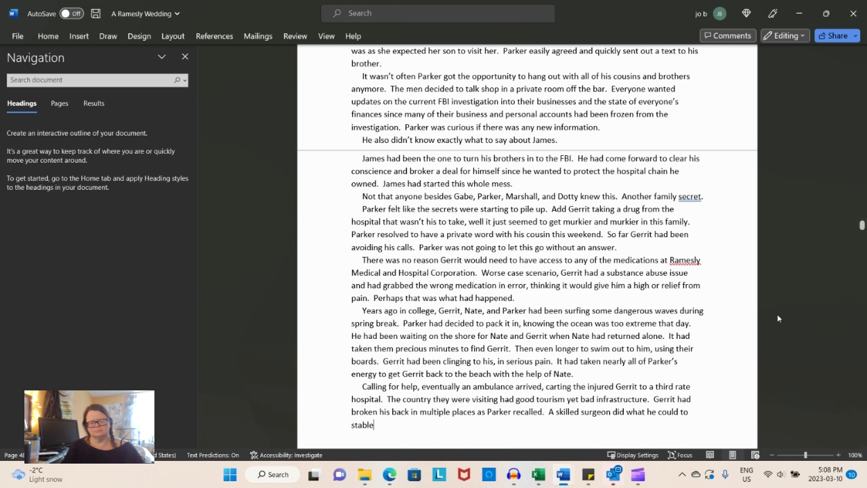
{"action": "type", "text": " him, and soon"}
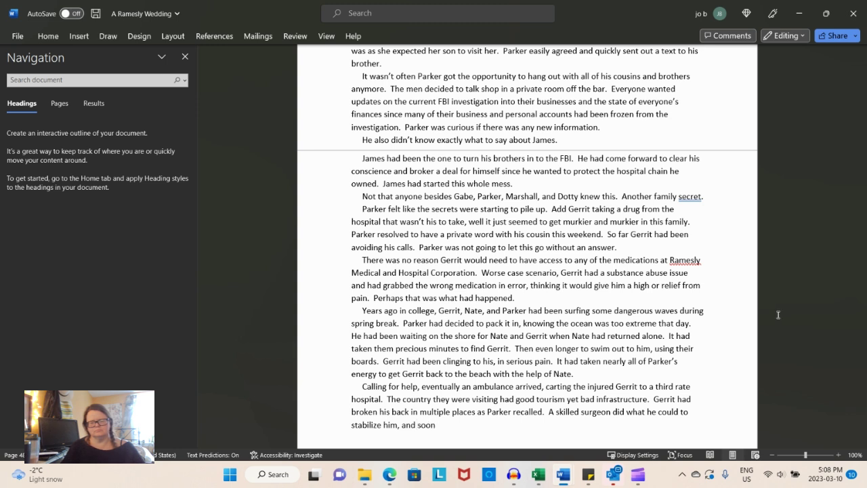
{"action": "type", "text": " Parker had arran"}
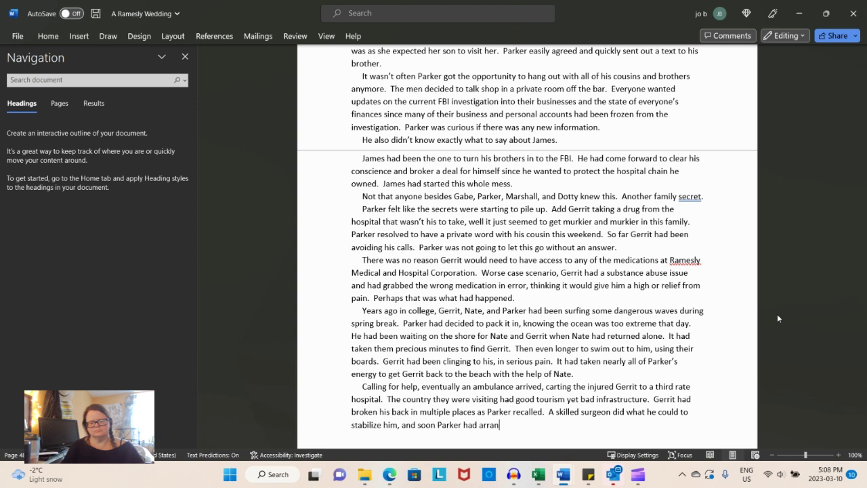
{"action": "type", "text": "ged for Gerrit"}
{"action": "type", "text": " to be "}
{"action": "type", "text": "medically eva"}
{"action": "type", "text": "cuated t"}
{"action": "type", "text": "ack home"}
{"action": "type", "text": " to one of the "}
{"action": "type", "text": "family h"}
{"action": "type", "text": "ospitals where h"}
{"action": "type", "text": "e could get t"}
{"action": "type", "text": "op"}
{"action": "type", "text": " care"}
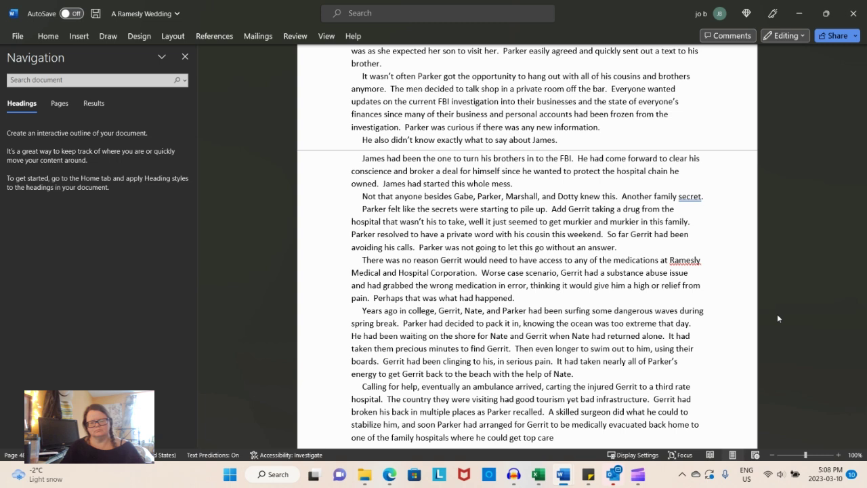
{"action": "type", "text": "."}
- Add a paragraph: Gerrit could still walk with eighty percent movement but suffered back pain flare ups
{"action": "key", "text": "Return"}
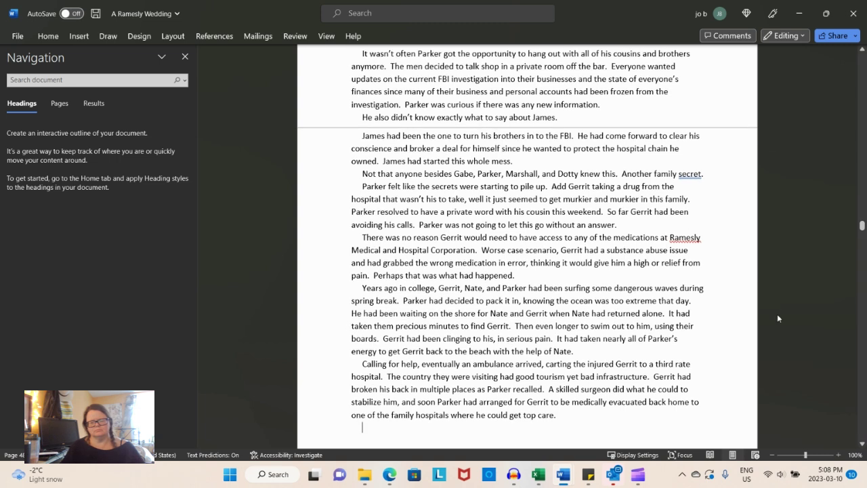
{"action": "type", "text": "Gerrit"}
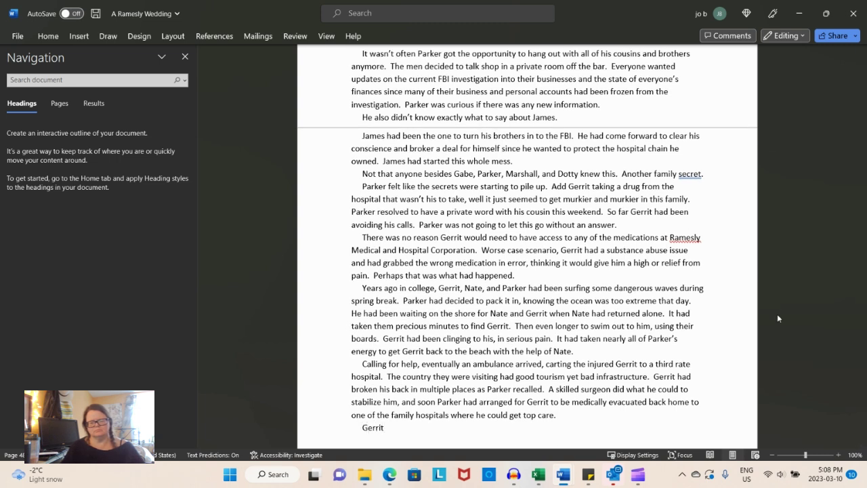
{"action": "type", "text": " had been lucky.  He could still walk"}
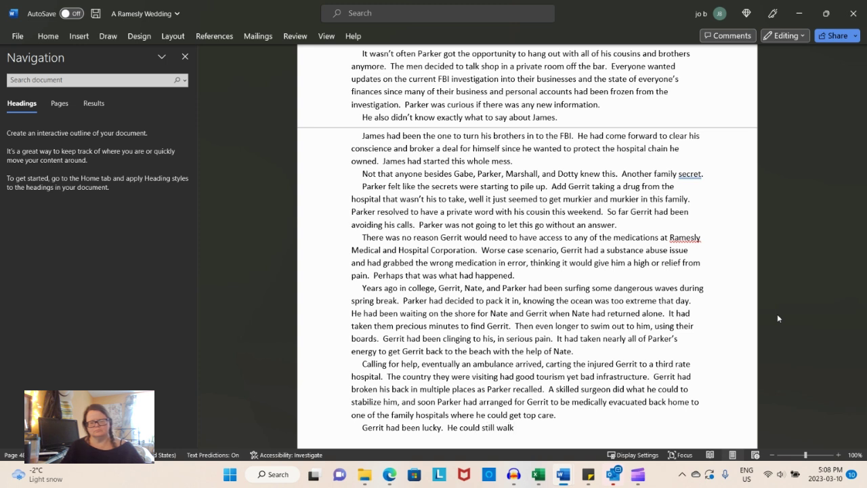
{"action": "type", "text": ", was"}
{"action": "key", "text": "BackSpace"}
{"action": "key", "text": "BackSpace"}
{"action": "type", "text": ".  He"}
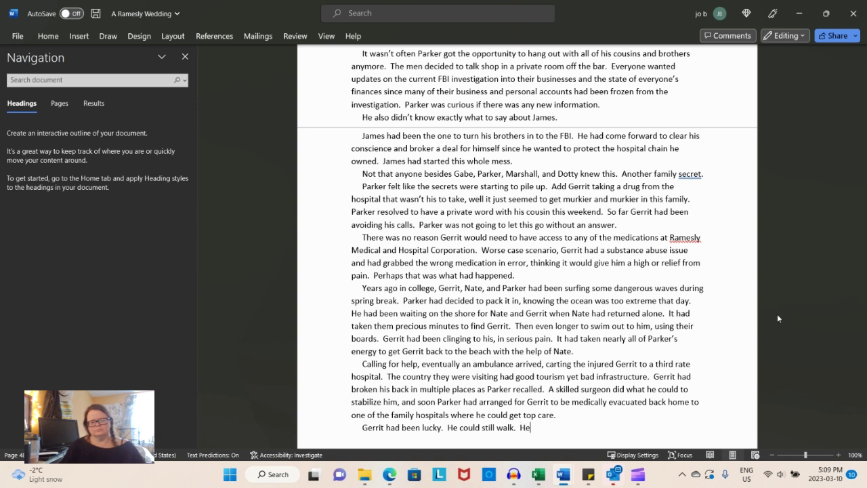
{"action": "type", "text": " didn't have full range of movement, but over "}
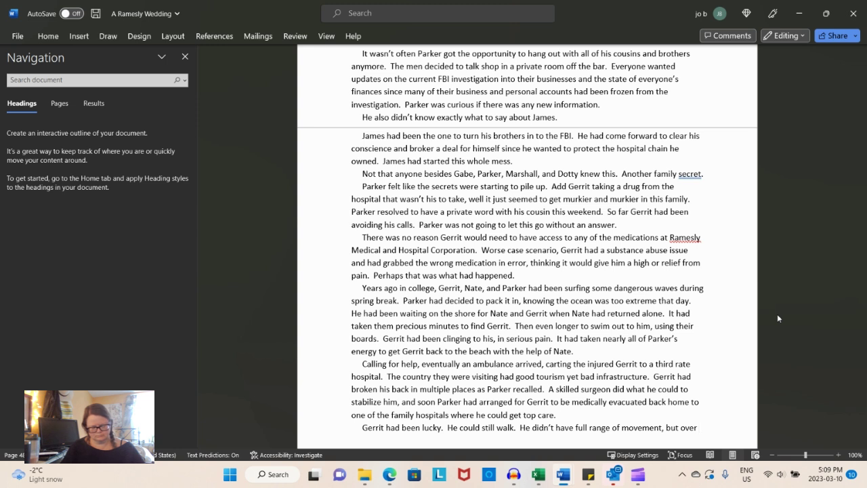
{"action": "type", "text": "eighty percent."}
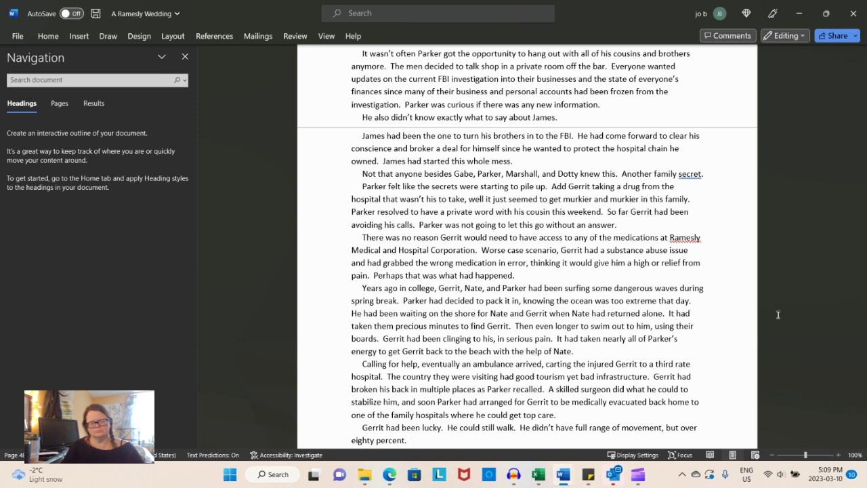
{"action": "type", "text": "IHe still suffered from "}
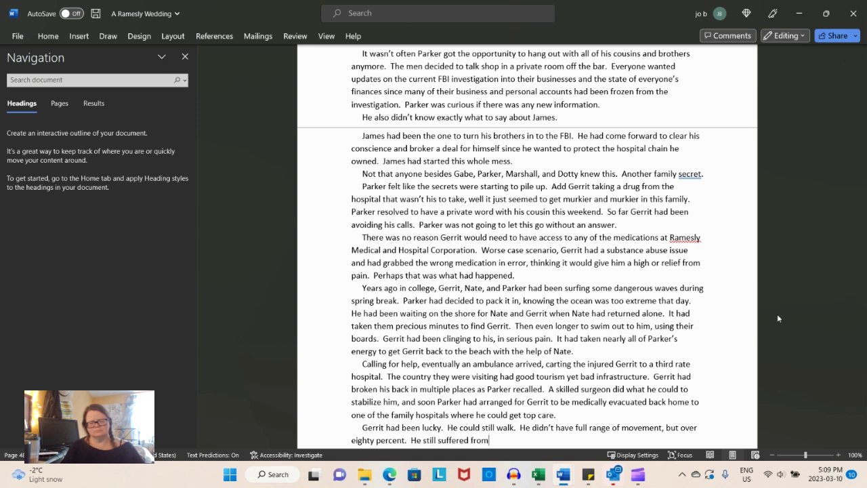
{"action": "type", "text": "constant back pain and flair"}
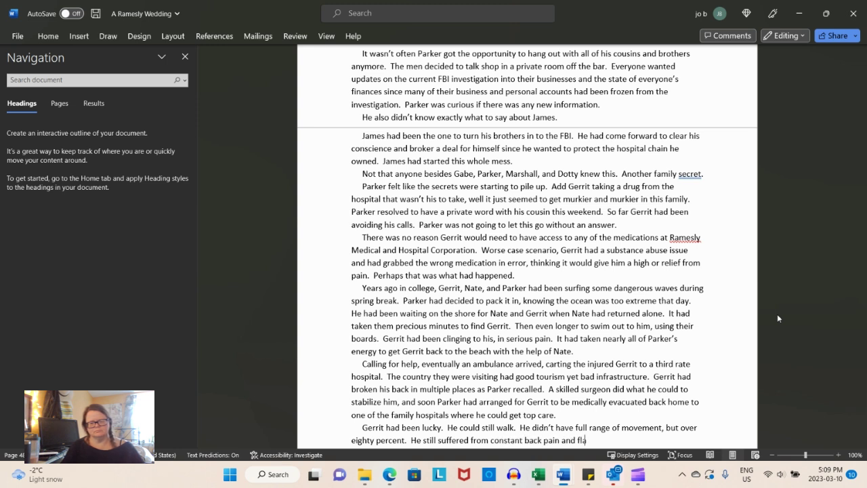
{"action": "key", "text": "BackSpace"}
{"action": "key", "text": "BackSpace"}
{"action": "type", "text": "re ups"}
{"action": "type", "text": ". "}
{"action": "type", "text": " It was one of the "}
{"action": "type", "text": "reasons he hadn"}
{"action": "type", "text": "'t bee"}
{"action": "type", "text": "n a pallb"}
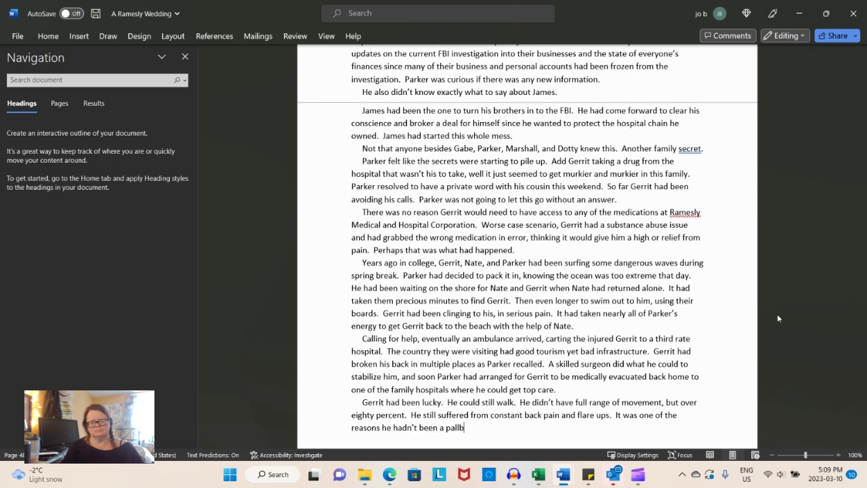
{"action": "type", "text": "earer for his brother Nate"}
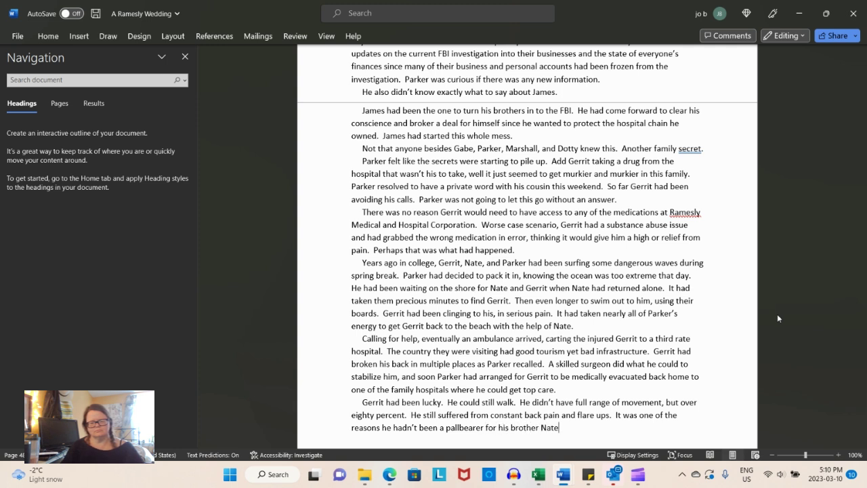
{"action": "type", "text": ".  It would simply be too much for him."}
- Start a paragraph noting the once-athletic Gerrit might have a drug problem, and the cousins weren't close anymore
{"action": "key", "text": "Return"}
{"action": "type", "text": "F"}
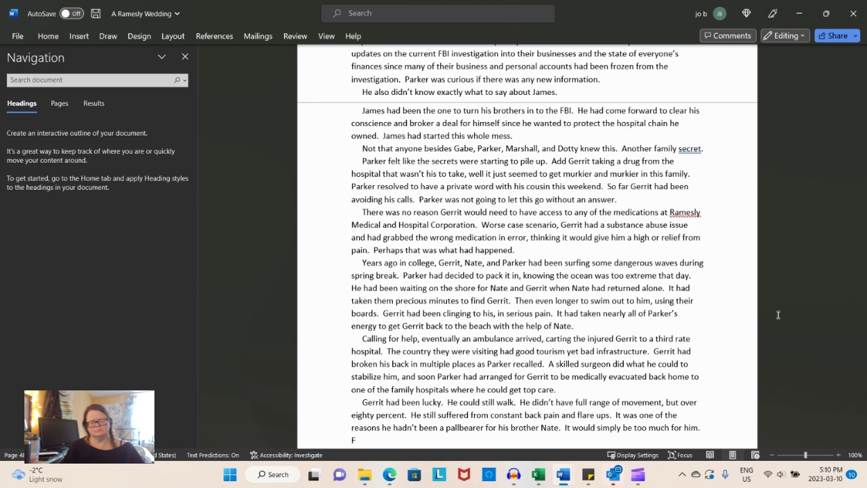
{"action": "type", "text": "or a man who had"}
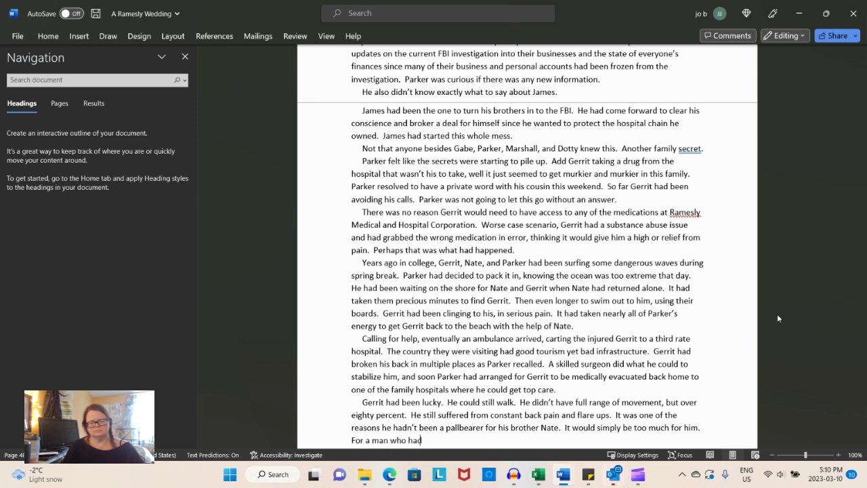
{"action": "type", "text": " been very athleti"}
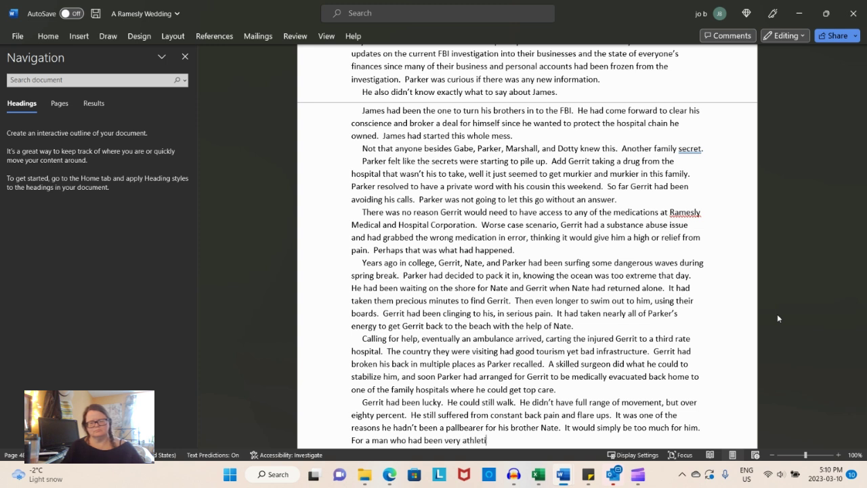
{"action": "type", "text": "c, it would have been dif"}
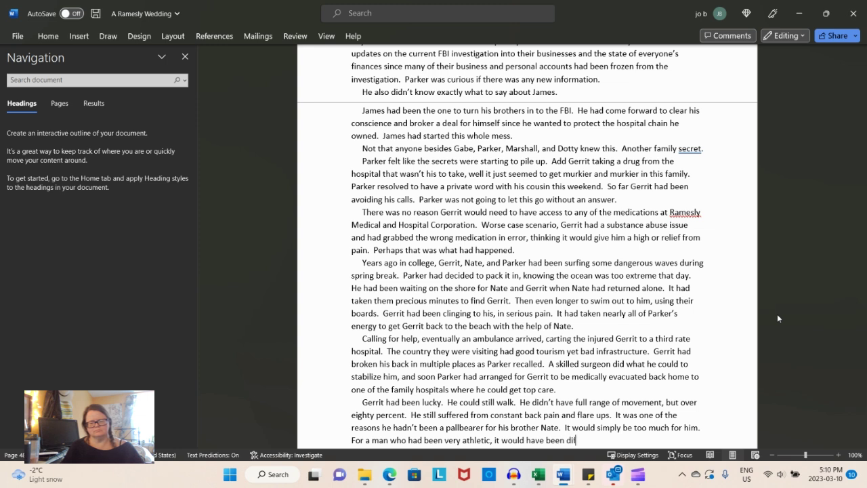
{"action": "type", "text": "ficult to now live constrai"}
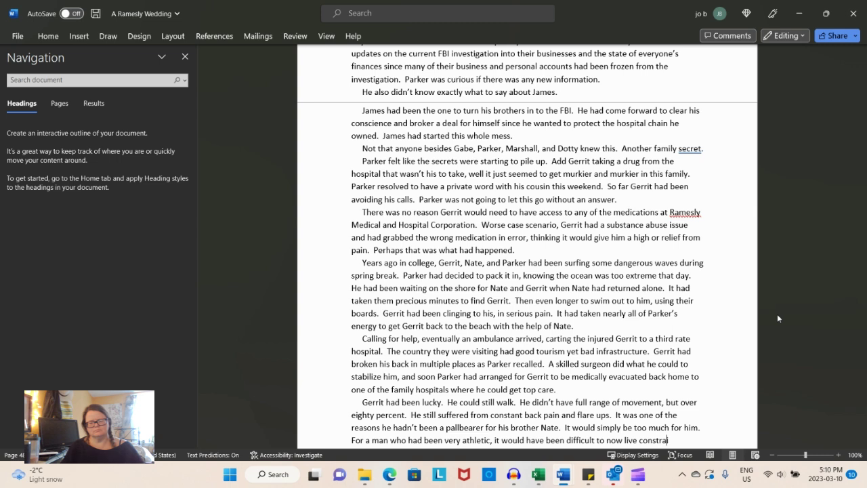
{"action": "type", "text": "ned.  G"}
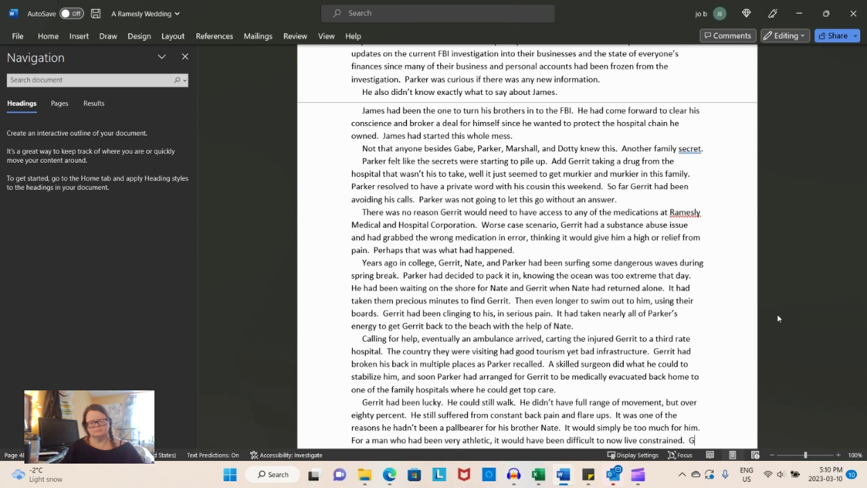
{"action": "type", "text": "errit might"}
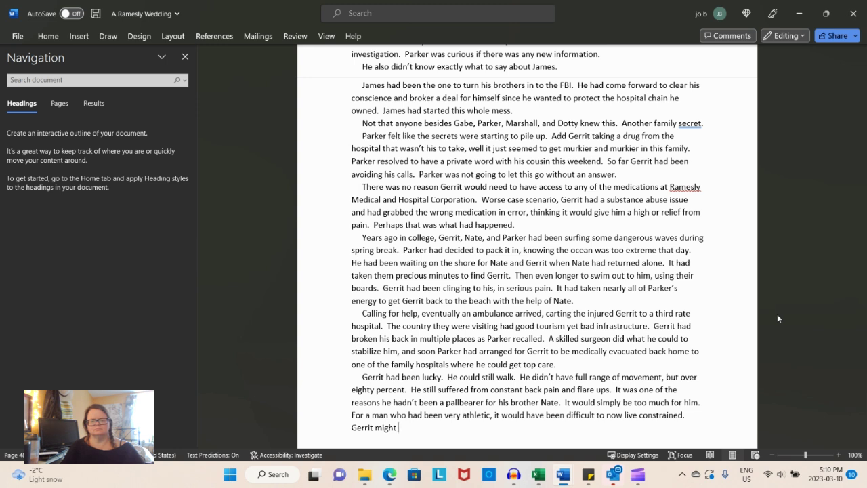
{"action": "type", "text": "very well have a drug probel"}
{"action": "key", "text": "BackSpace"}
{"action": "type", "text": "lem,"}
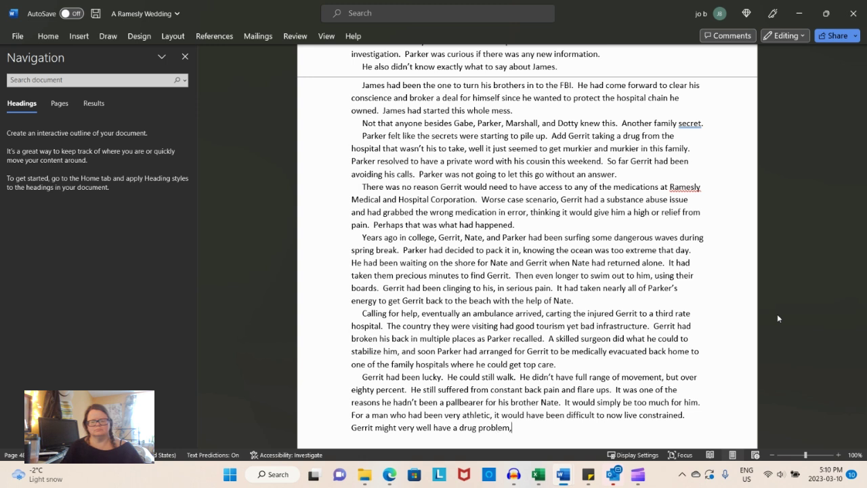
{"action": "type", "text": " reflecte"}
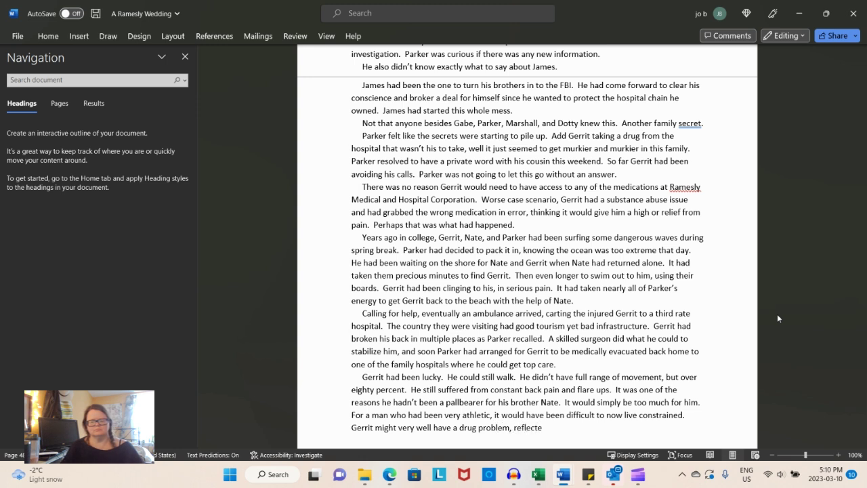
{"action": "type", "text": "d Parker.  It wa"}
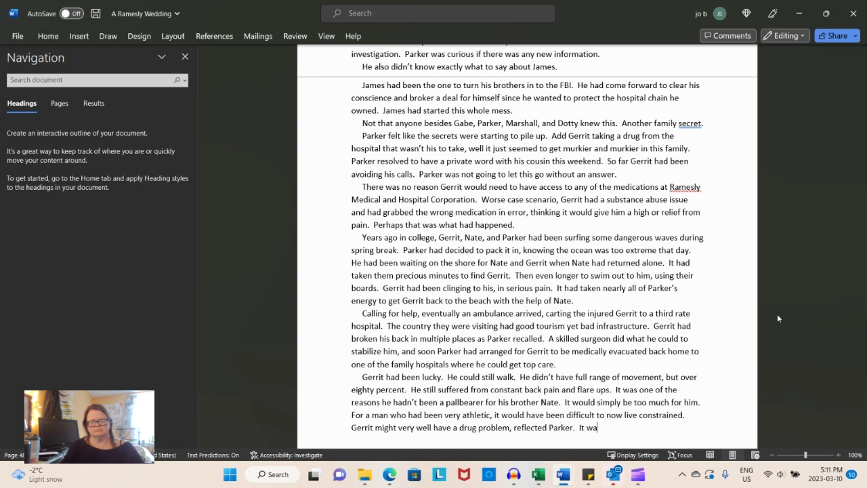
{"action": "type", "text": "sn't like he h"}
{"action": "key", "text": "BackSpace"}
{"action": "key", "text": "BackSpace"}
{"action": "type", "text": "and his "}
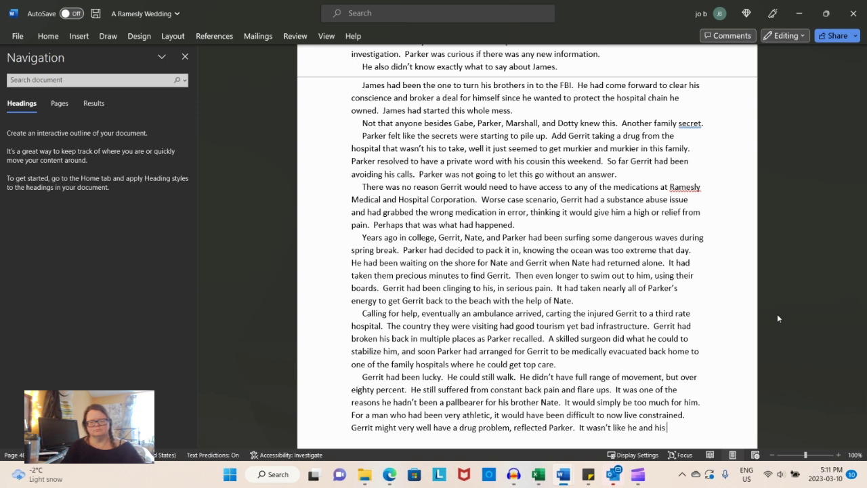
{"action": "type", "text": "cousin"}
{"action": "key", "text": "BackSpace"}
{"action": "type", "text": "in were clos"}
{"action": "type", "text": "e anymore."}
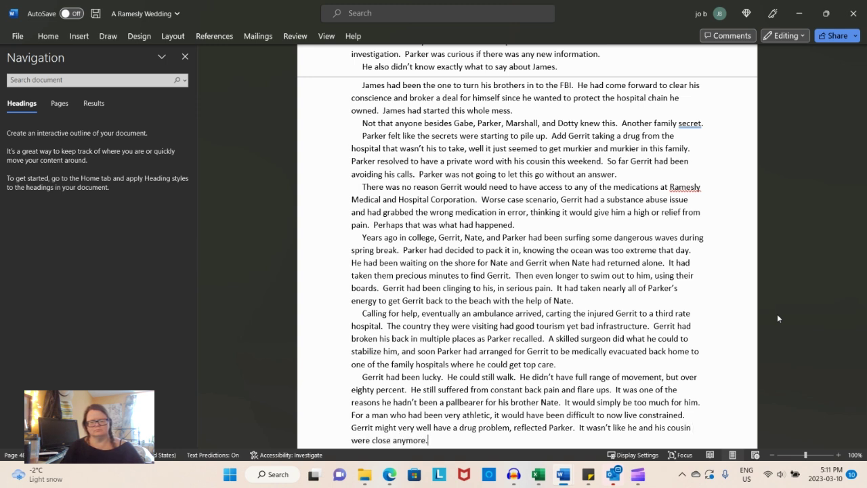
- Finish with 'Things change and chronic pain could be difficult to live with.'
{"action": "type", "text": "THins"}
{"action": "key", "text": "BackSpace"}
{"action": "type", "text": "hings change and chroni"}
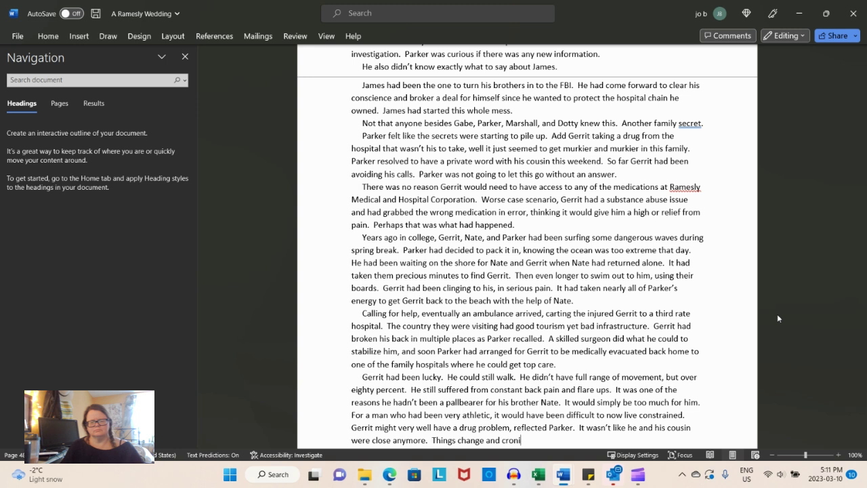
{"action": "type", "text": "c"}
{"action": "key", "text": "BackSpace"}
{"action": "key", "text": "BackSpace"}
{"action": "key", "text": "BackSpace"}
{"action": "key", "text": "BackSpace"}
{"action": "key", "text": "BackSpace"}
{"action": "type", "text": "hronic pain was nothing to"}
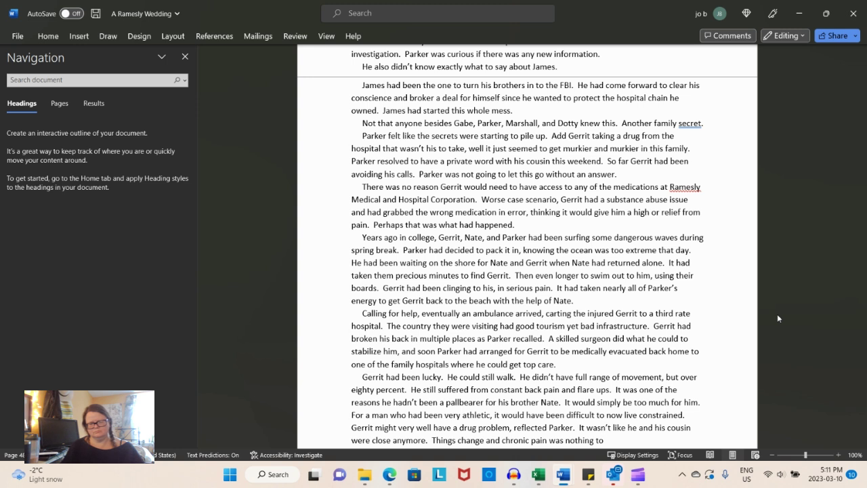
{"action": "key", "text": "BackSpace"}
{"action": "key", "text": "BackSpace"}
{"action": "key", "text": "BackSpace"}
{"action": "key", "text": "BackSpace"}
{"action": "key", "text": "BackSpace"}
{"action": "key", "text": "BackSpace"}
{"action": "key", "text": "BackSpace"}
{"action": "key", "text": "BackSpace"}
{"action": "key", "text": "BackSpace"}
{"action": "key", "text": "BackSpace"}
{"action": "key", "text": "BackSpace"}
{"action": "key", "text": "BackSpace"}
{"action": "key", "text": "BackSpace"}
{"action": "key", "text": "BackSpace"}
{"action": "key", "text": "BackSpace"}
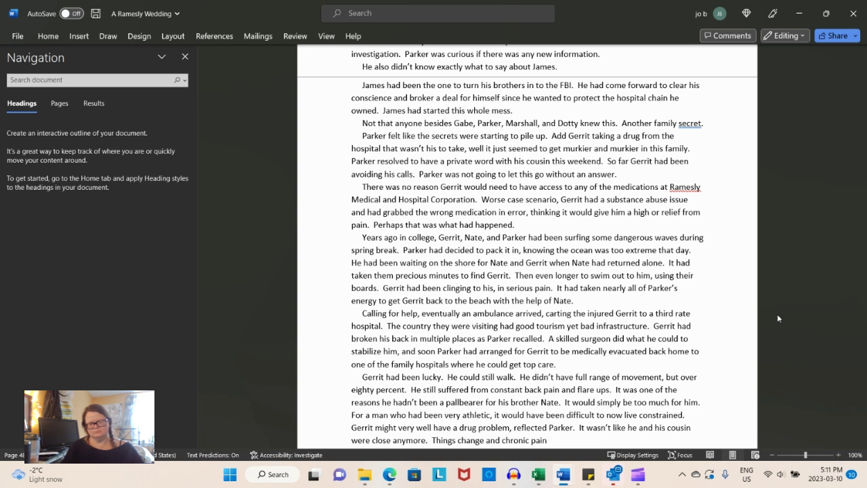
{"action": "type", "text": "could be difficult to live with."}
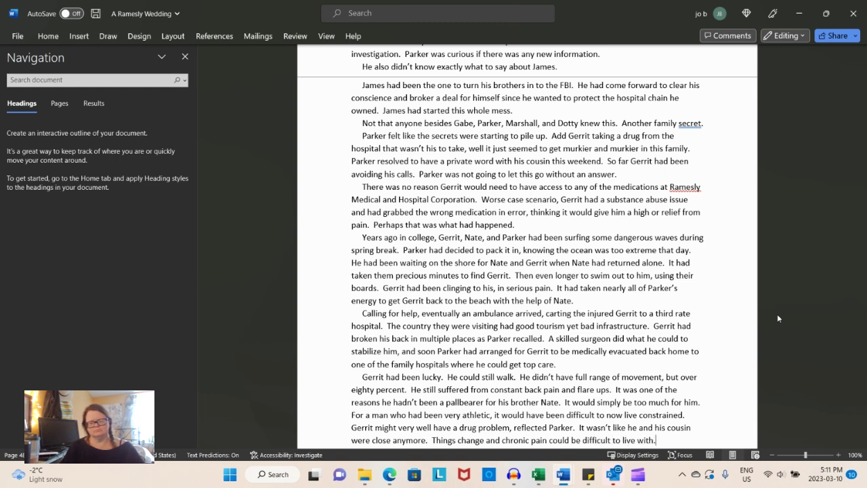
- Write the 'Best case scenario' paragraph: someone mistook Gerrit for Gabe, but he shouldn't know the dispensary code
{"action": "key", "text": "Return"}
{"action": "type", "text": "Best "}
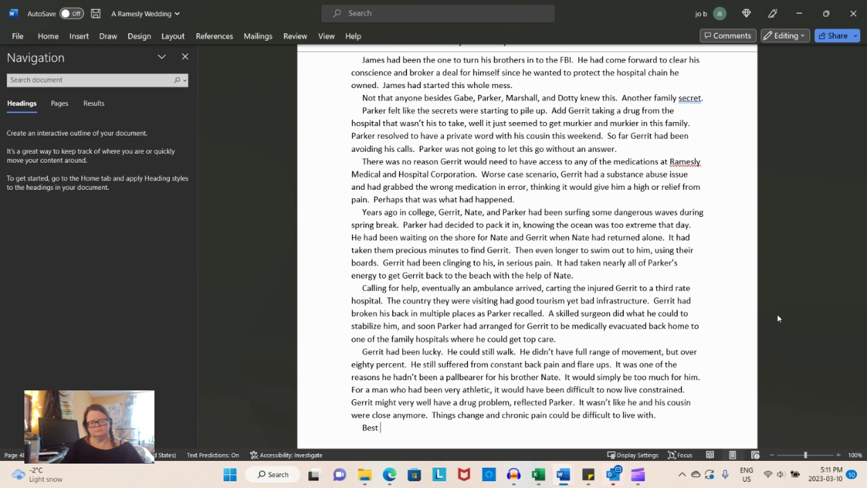
{"action": "type", "text": "case scen"}
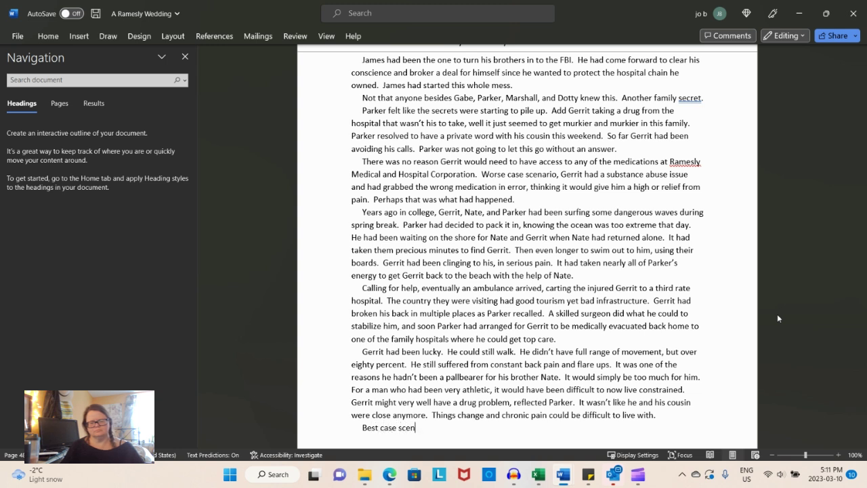
{"action": "type", "text": "erio, som eone had asked "}
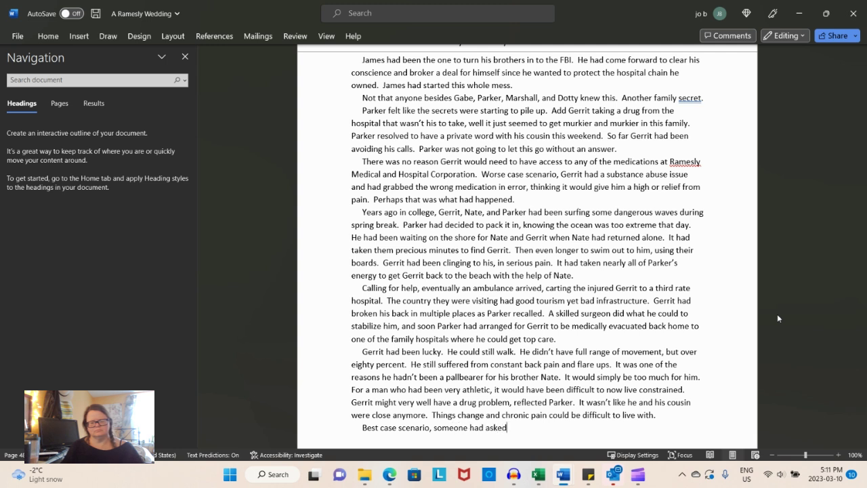
{"action": "type", "text": "Gerrit to get the nee"}
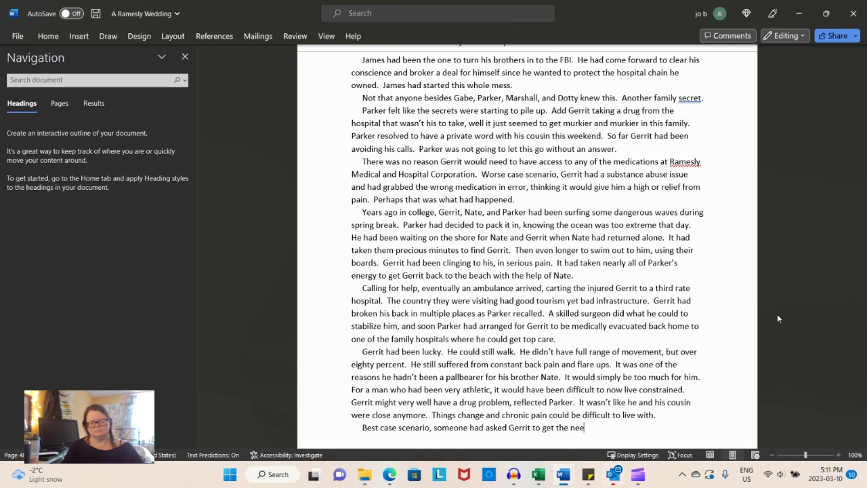
{"action": "type", "text": "ded medication"}
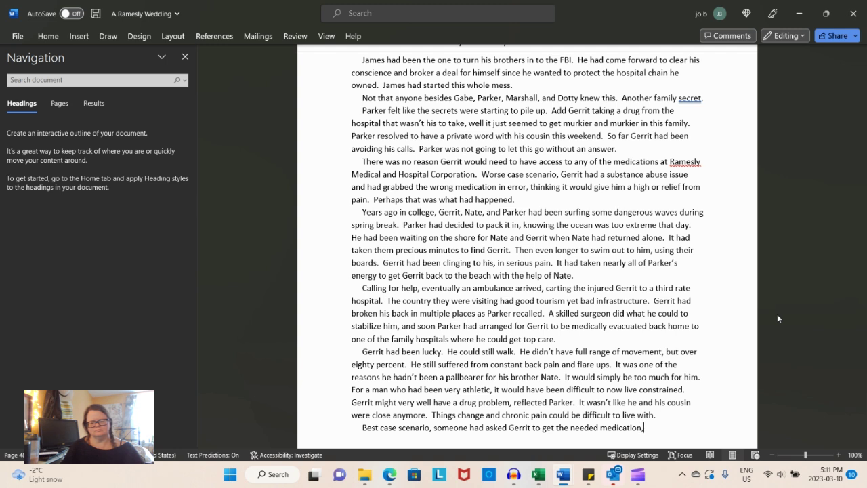
{"action": "type", "text": ".  It was plaus"}
{"action": "type", "text": "ible.  "}
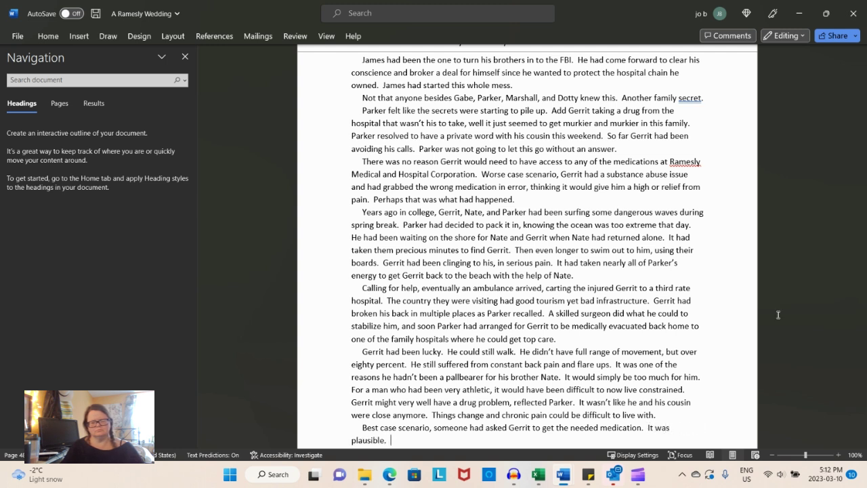
{"action": "type", "text": "Gerrit looked a lot like Gabe.  "}
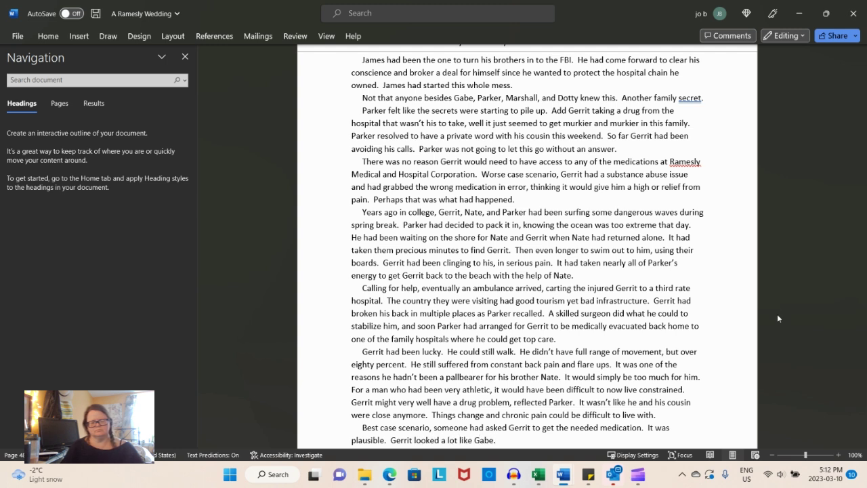
{"action": "type", "text": "An attending could have thought he was Gabe and ask"}
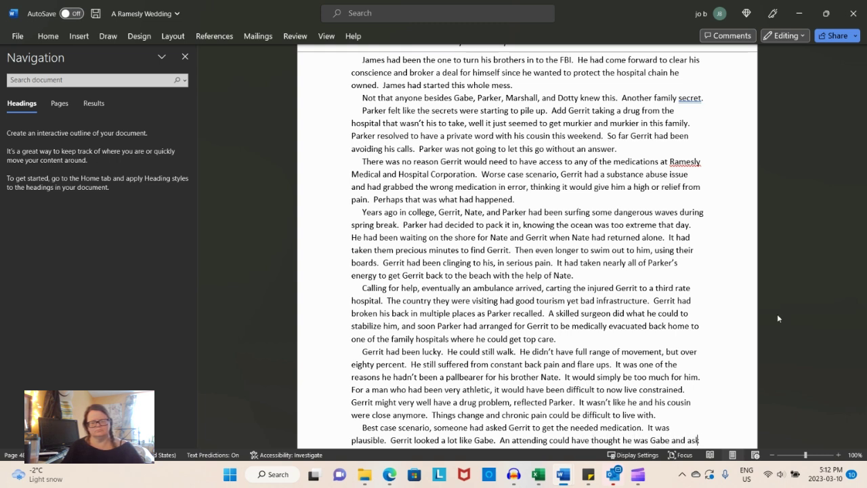
{"action": "type", "text": "ed for the meds.  Unusual, but not improba"}
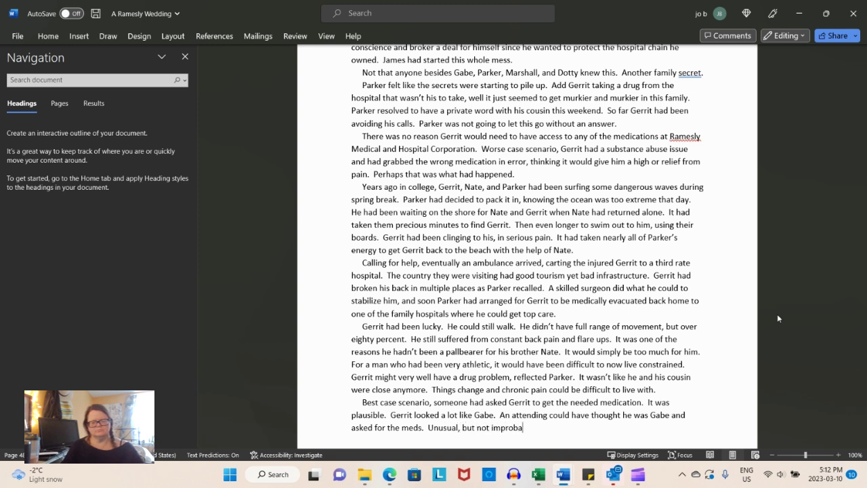
{"action": "key", "text": "BackSpace"}
{"action": "key", "text": "BackSpace"}
{"action": "key", "text": "BackSpace"}
{"action": "key", "text": "BackSpace"}
{"action": "type", "text": "ossible.  However"}
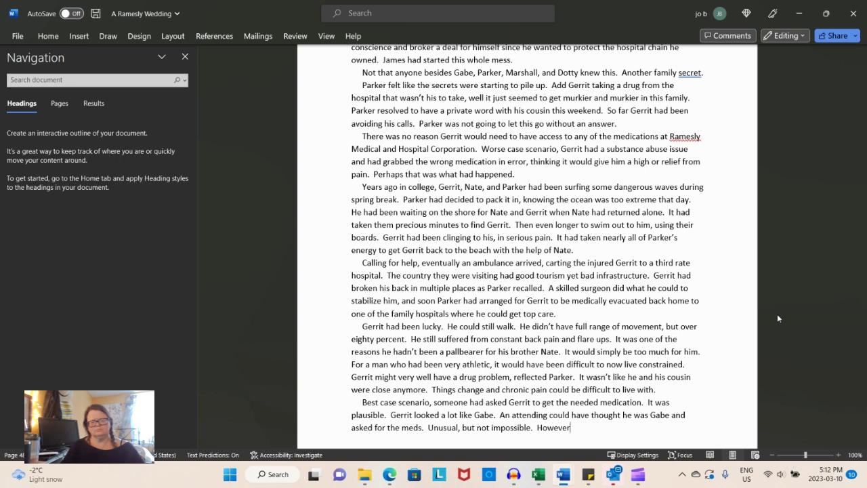
{"action": "type", "text": ", there was no reason for"}
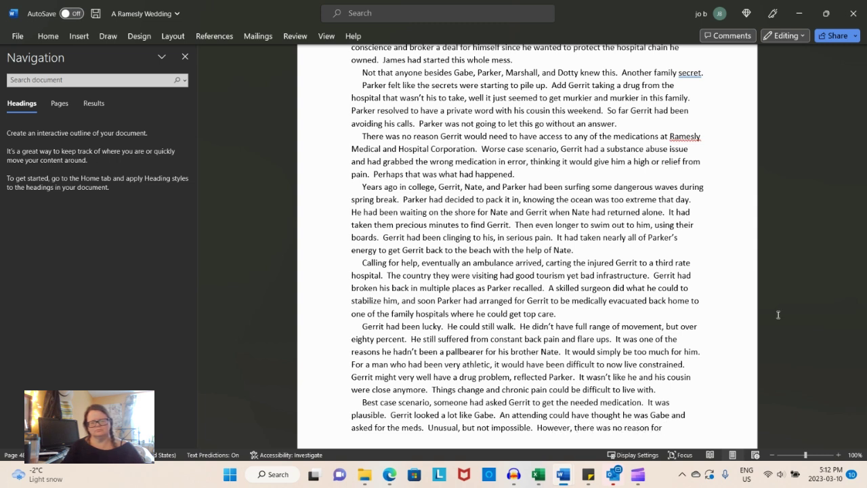
{"action": "type", "text": " Gerrit to know th"}
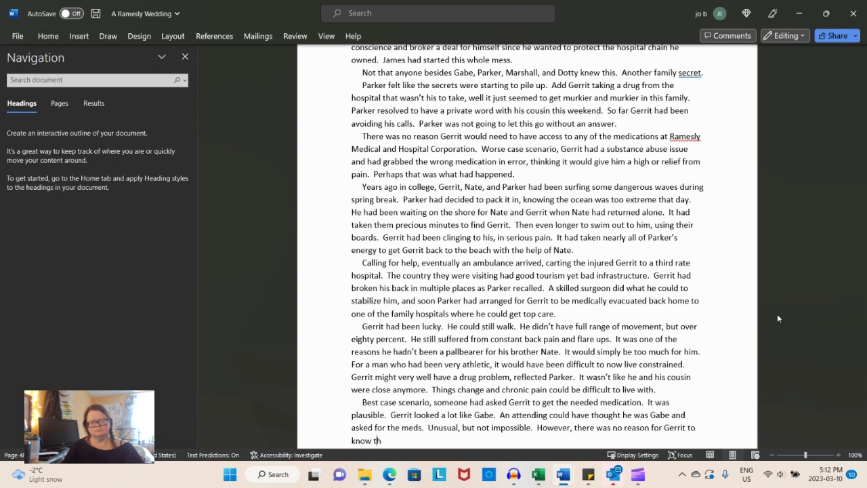
{"action": "type", "text": "e code to the dispens"}
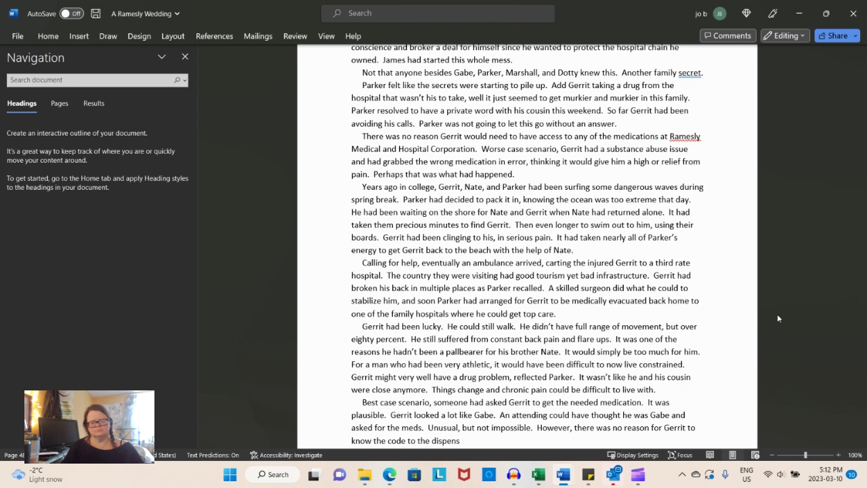
{"action": "type", "text": "ery."}
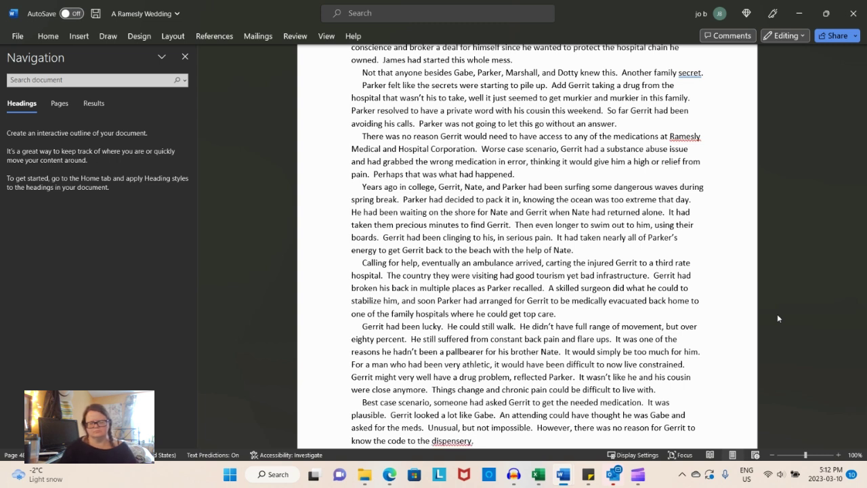
- Replace the misspelled 'dispensery' with the suggested spelling 'dispensary'
{"action": "scroll", "coordinate": [750, 329], "scroll_direction": "up", "scroll_amount": 1}
{"action": "scroll", "coordinate": [750, 329], "scroll_direction": "down", "scroll_amount": 3}
{"action": "right_click", "coordinate": [464, 390]}
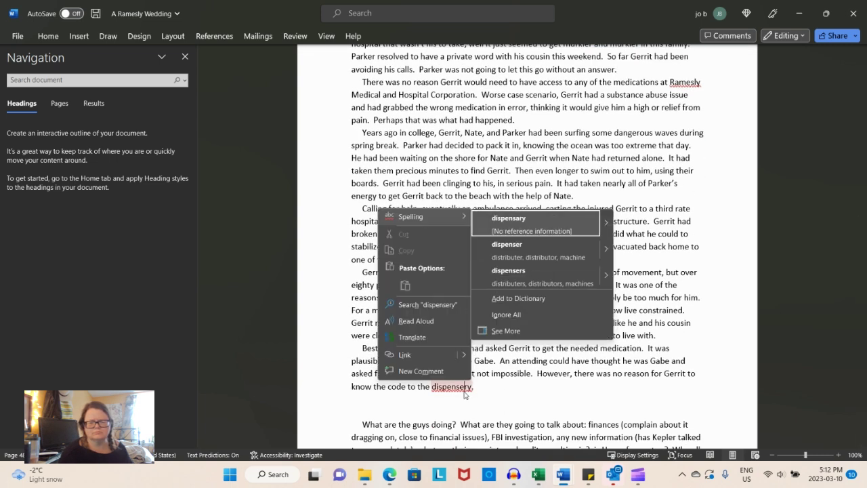
{"action": "left_click", "coordinate": [513, 231]}
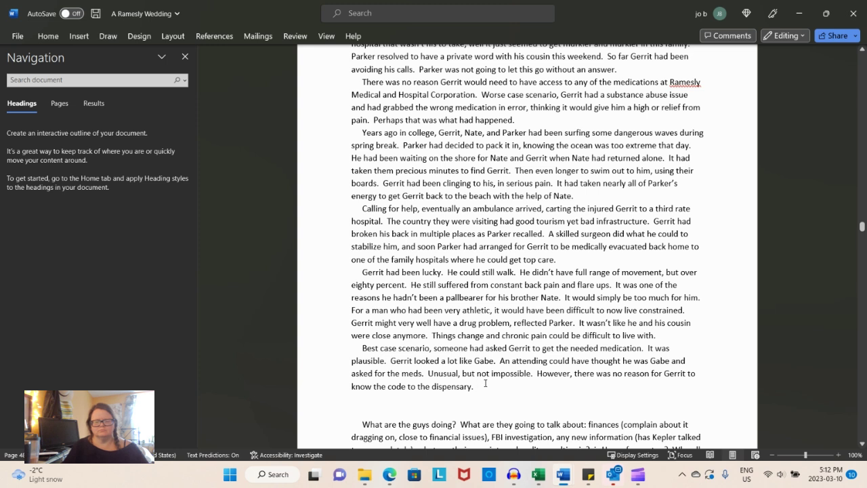
- Add that Parker didn't know why Gerrit was at the hospital until security noticed the video footage
{"action": "type", "text": "No"}
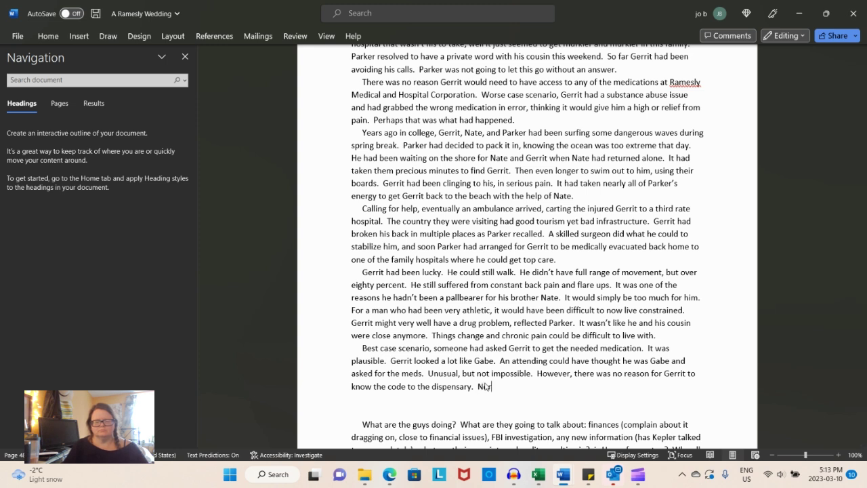
{"action": "type", "text": "r did Parker know why"}
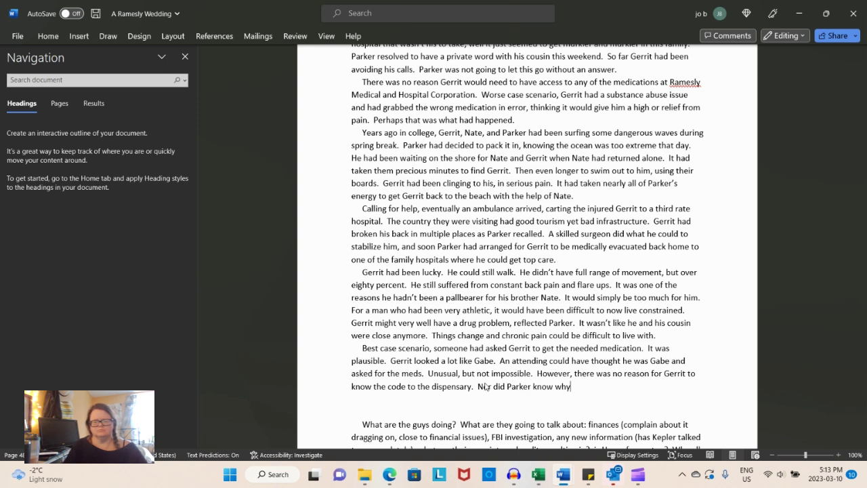
{"action": "type", "text": " Gerrit had been in the hospita"}
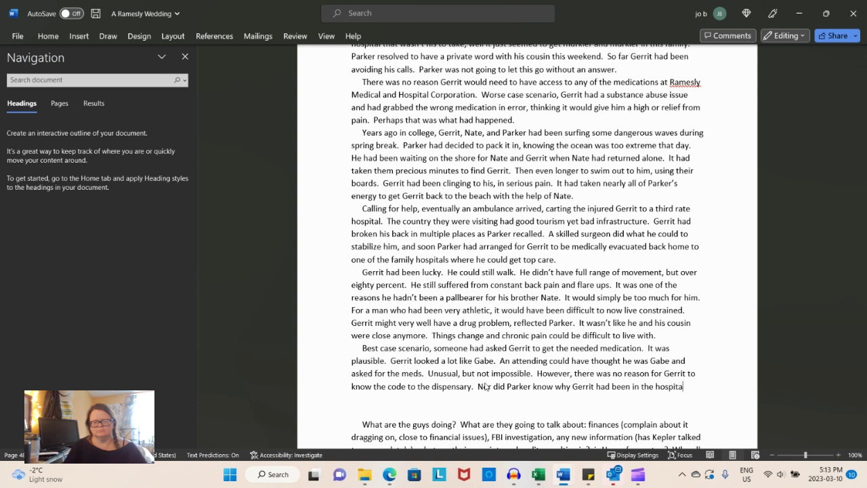
{"action": "type", "text": "l that day.  If"}
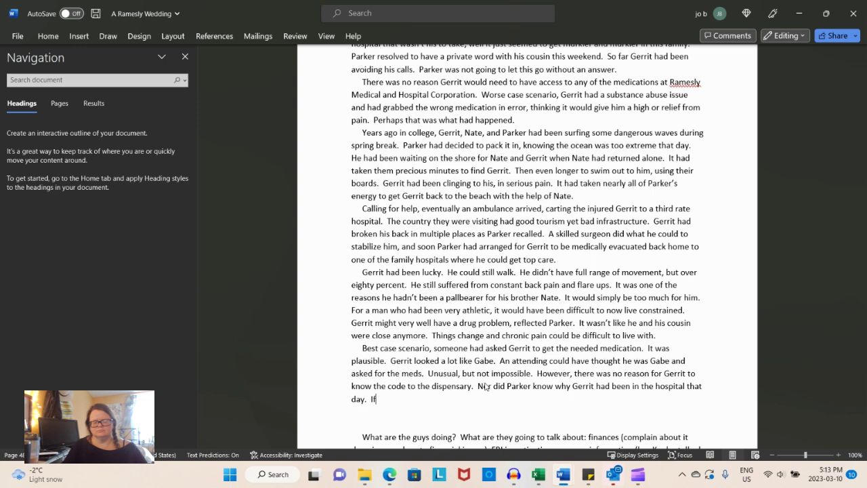
{"action": "type", "text": " hi"}
{"action": "type", "text": "curity hadn't"}
{"action": "type", "text": " kn"}
{"action": "key", "text": "BackSpace"}
{"action": "key", "text": "BackSpace"}
{"action": "type", "text": "noticed the video "}
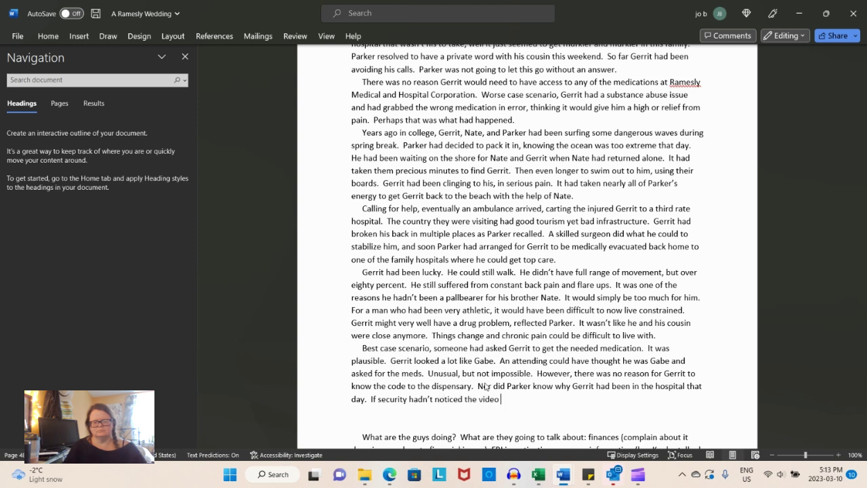
{"action": "type", "text": "footage and alerted Parker about "}
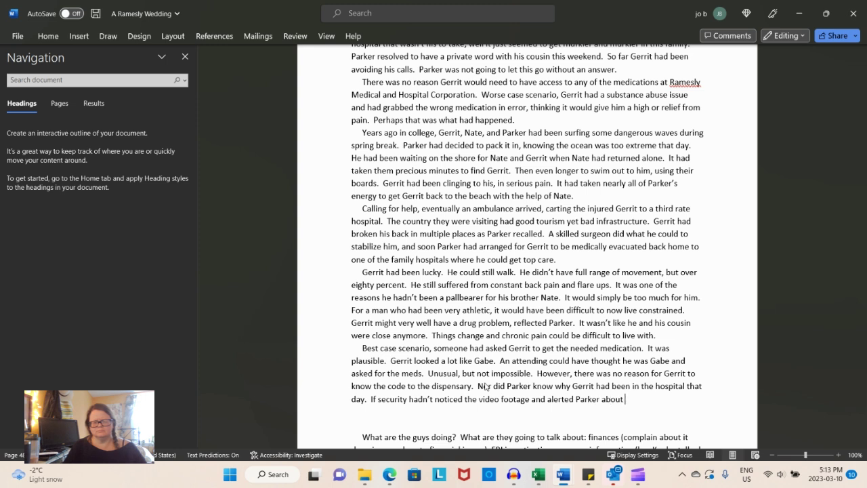
{"action": "type", "text": "it, they might not have known"}
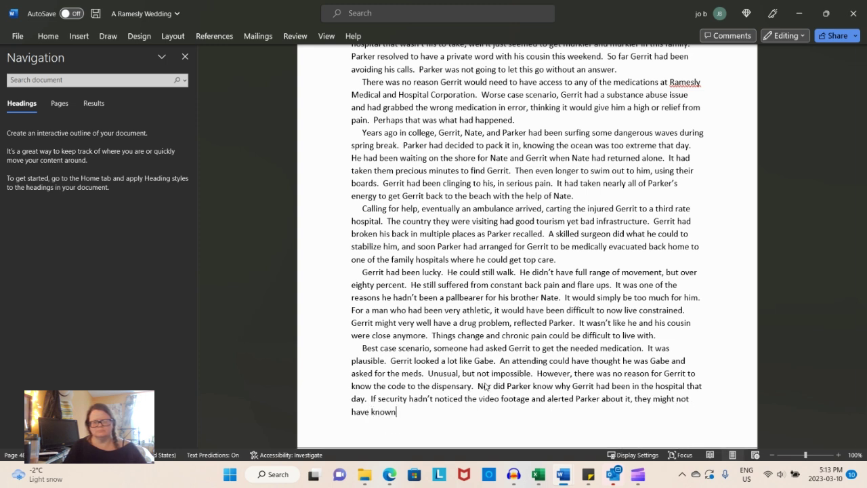
{"action": "type", "text": " anything about the incident at all"}
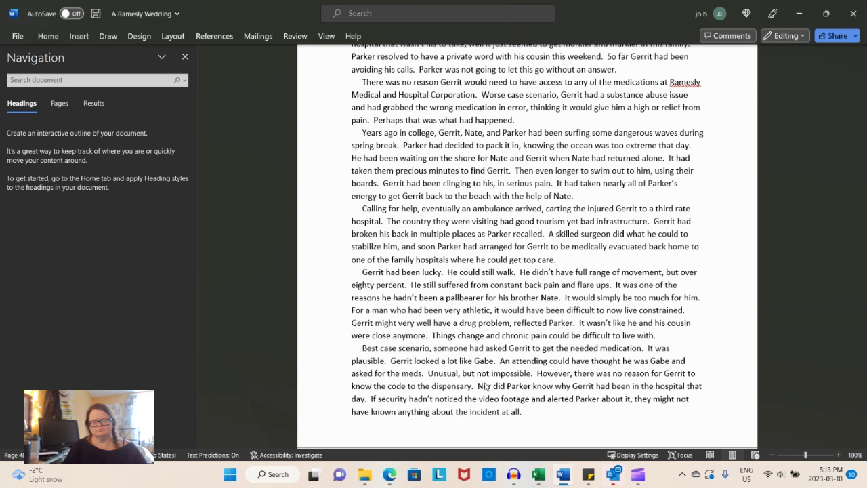
{"action": "type", "text": "."}
- Start a paragraph: Parker tightened security and changed all hospital codes; 'This wasn't going to happen again under his watch.'
{"action": "key", "text": "Return"}
{"action": "type", "text": "Parker had immediat"}
{"action": "key", "text": "Tab"}
{"action": "type", "text": "tightened security a"}
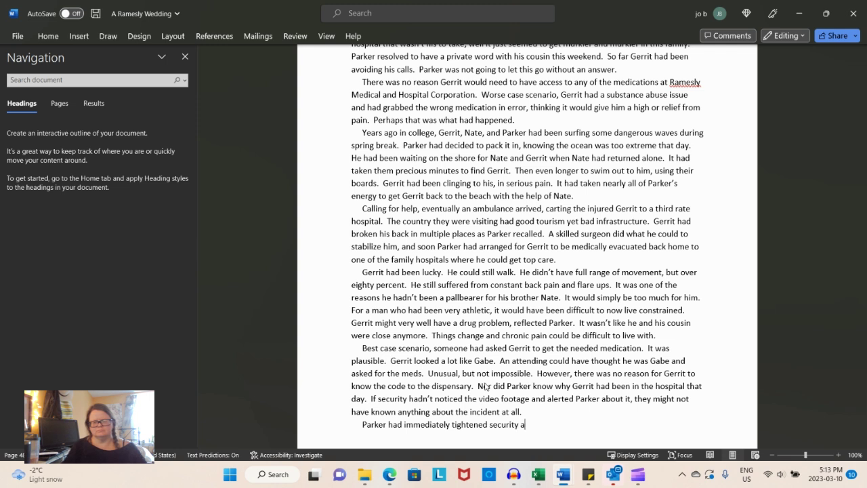
{"action": "type", "text": "nd changed the "}
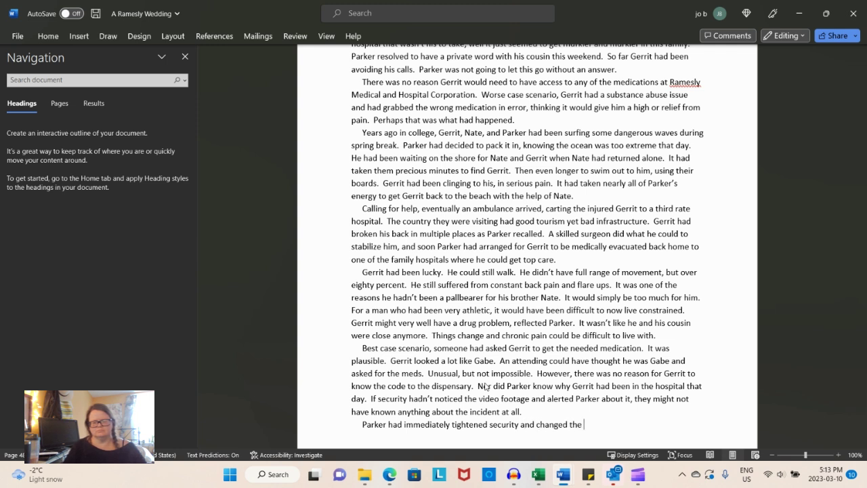
{"action": "type", "text": "codes"}
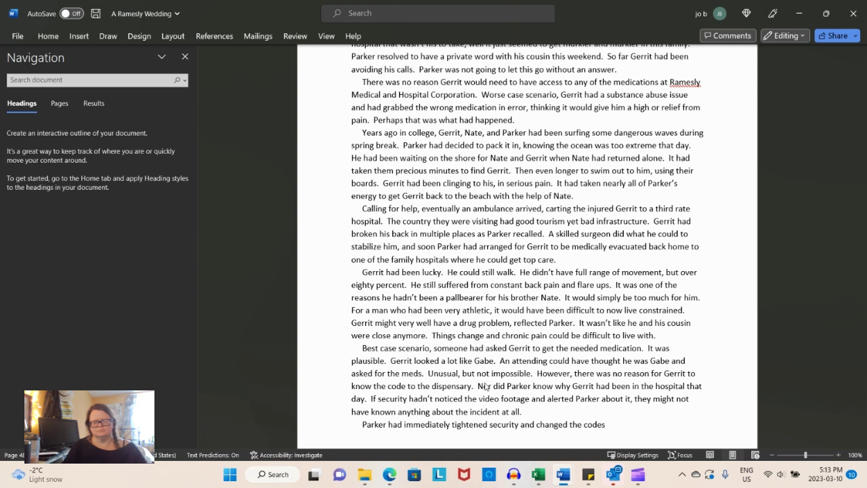
{"action": "type", "text": " at all the hospitals."}
{"action": "key", "text": "ctrl+s"}
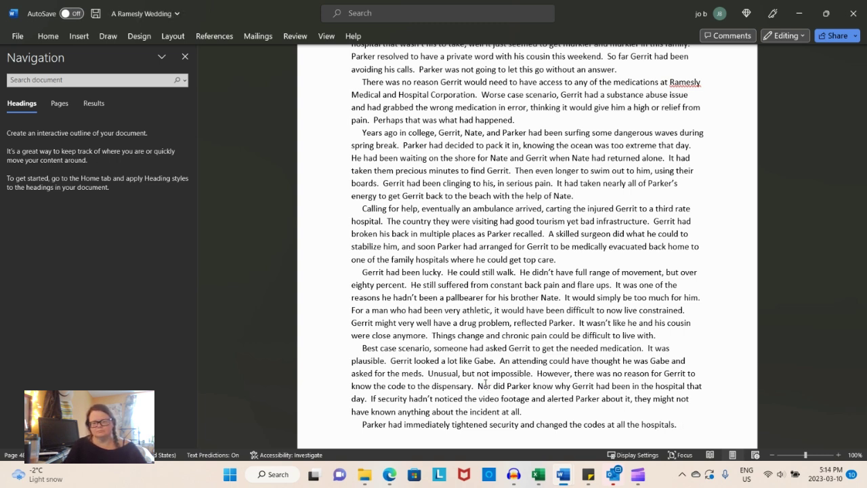
{"action": "type", "text": "This w"}
{"action": "type", "text": "asn't "}
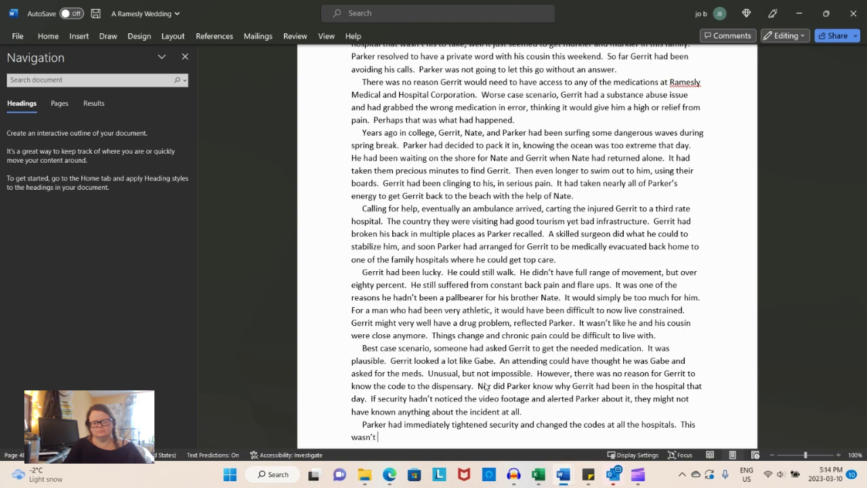
{"action": "type", "text": "going to happen ag"}
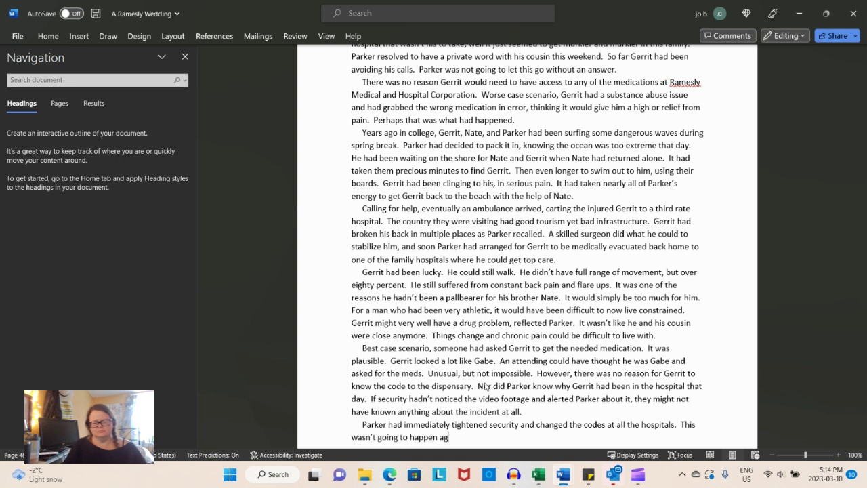
{"action": "type", "text": "iin under his"}
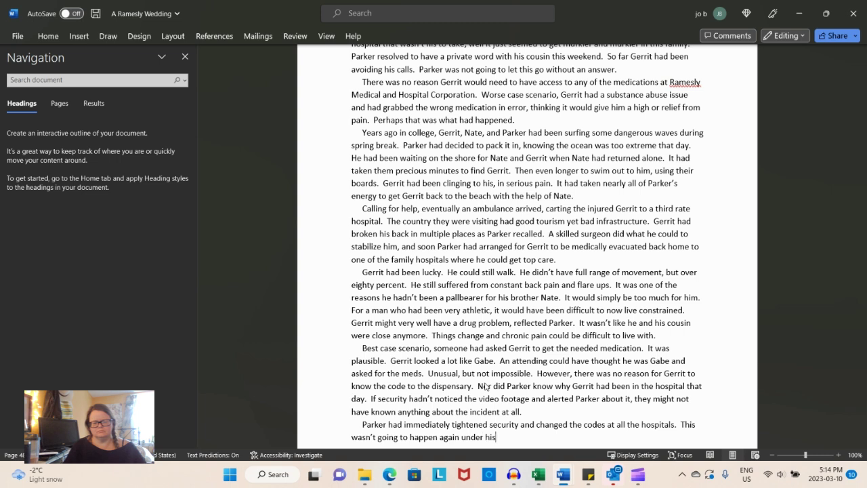
{"action": "type", "text": " watch."}
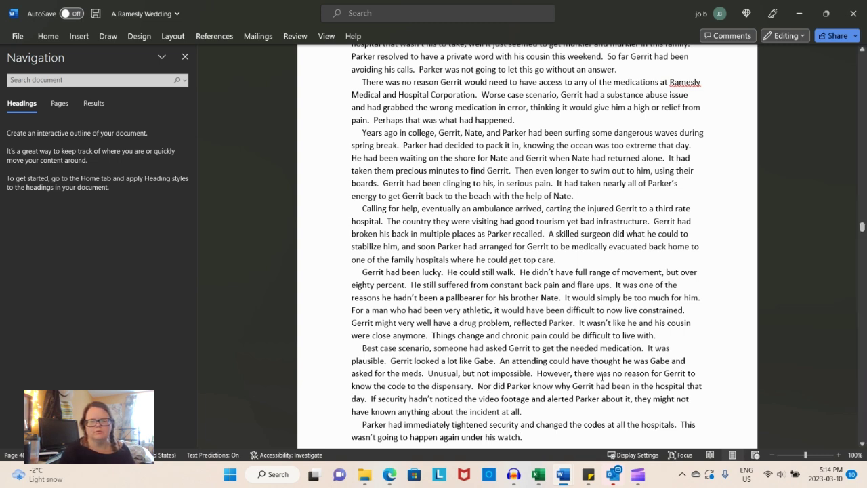
{"action": "scroll", "coordinate": [583, 292], "scroll_direction": "up", "scroll_amount": 3}
{"action": "scroll", "coordinate": [596, 279], "scroll_direction": "up", "scroll_amount": 7}
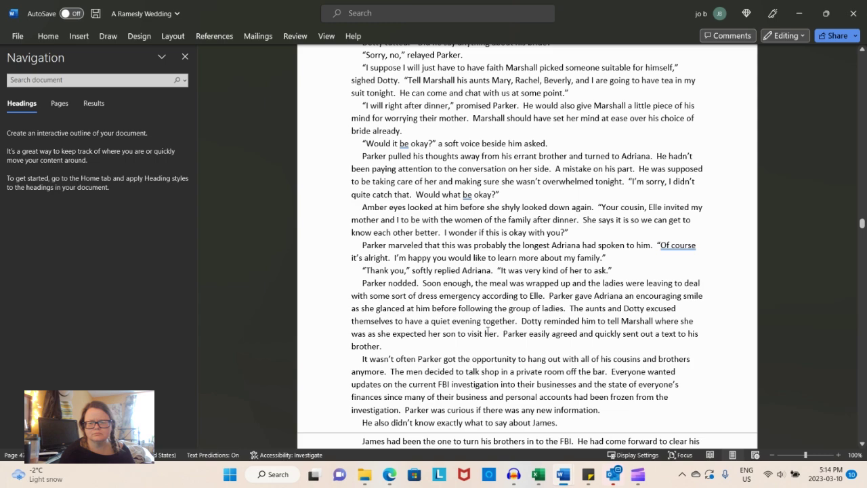
{"action": "scroll", "coordinate": [487, 332], "scroll_direction": "down", "scroll_amount": 9}
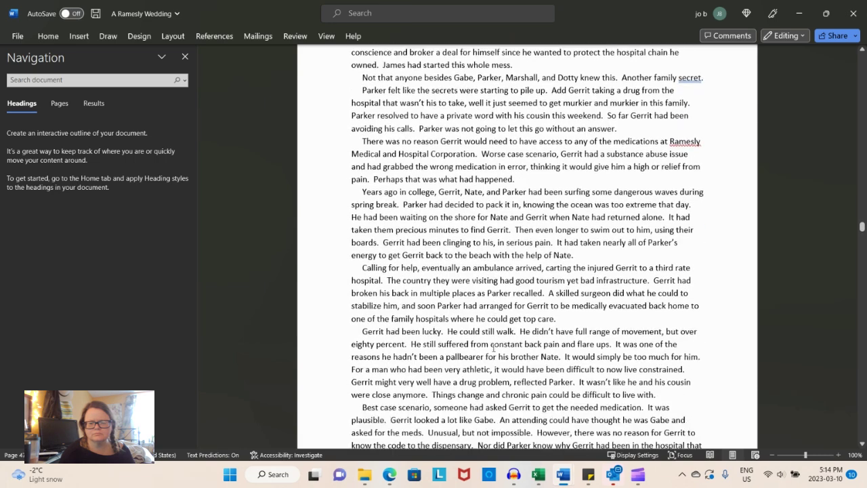
{"action": "scroll", "coordinate": [494, 347], "scroll_direction": "down", "scroll_amount": 3}
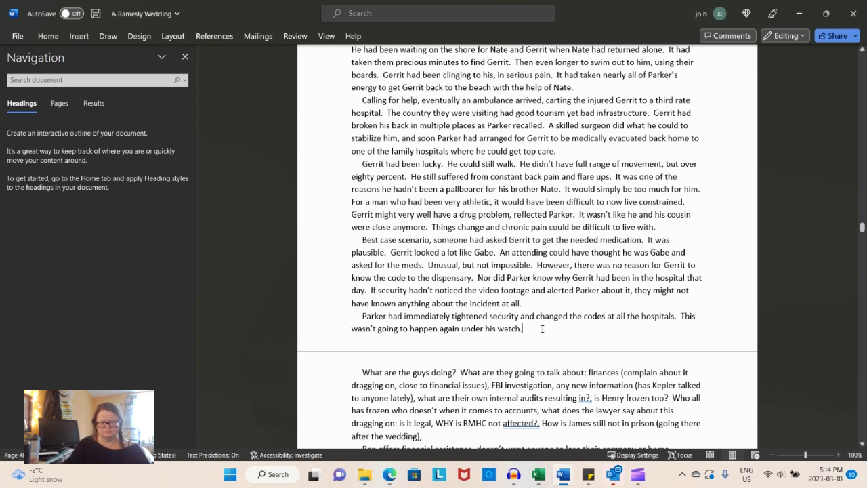
- Write that Parker deliberately sat across from Gerrit, who seemed his usual grumpy self without drug signs
{"action": "type", "text": "Pa"}
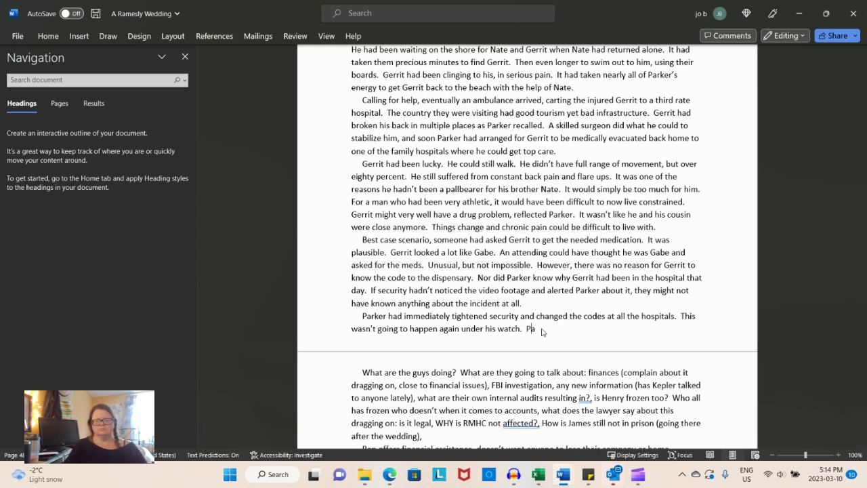
{"action": "type", "text": "rker had a looka"}
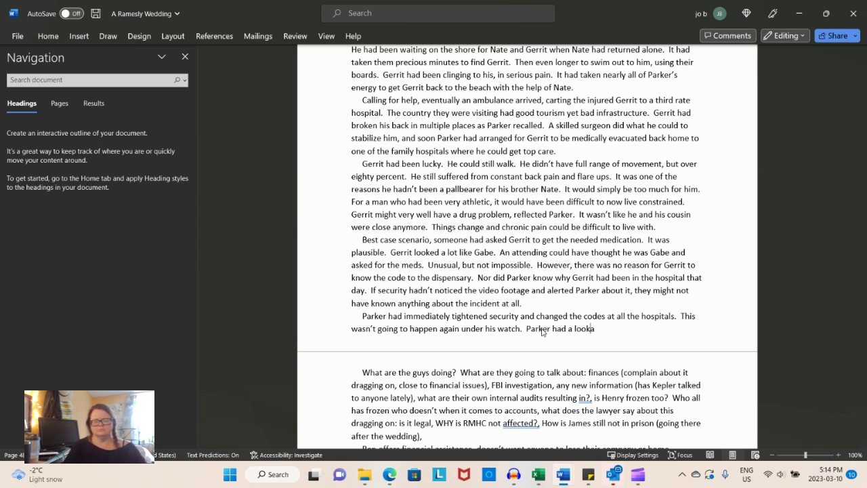
{"action": "key", "text": "BackSpace"}
{"action": "type", "text": "at Gerrit"}
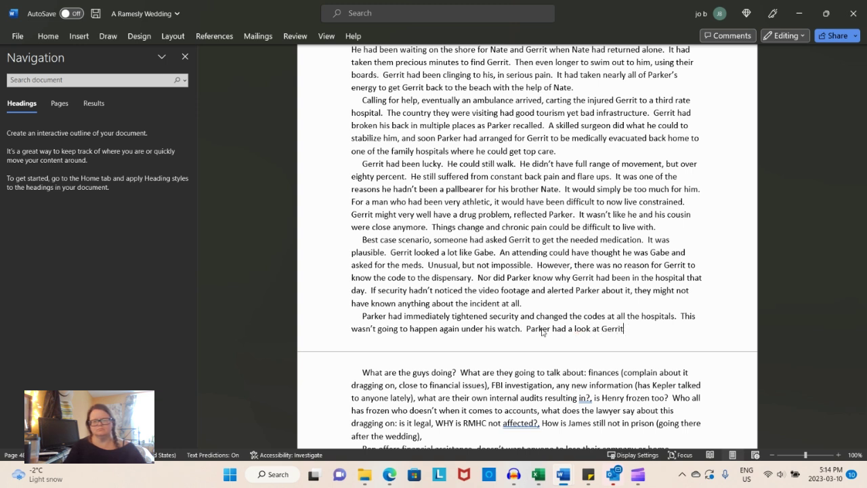
{"action": "type", "text": ". a"}
{"action": "type", "text": ", sitting across the table from him"}
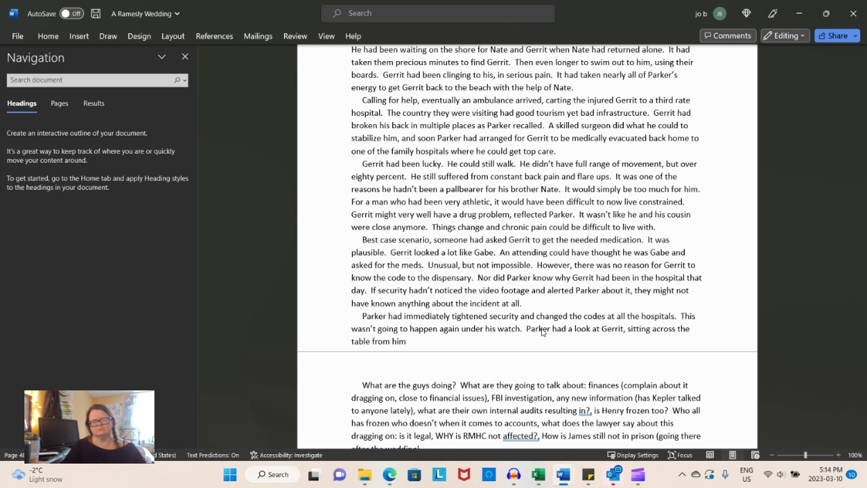
{"action": "key", "text": "Up"}
{"action": "key", "text": "Right"}
{"action": "key", "text": "Right"}
{"action": "key", "text": "Right"}
{"action": "key", "text": "Right"}
{"action": "key", "text": "Right"}
{"action": "key", "text": "Right"}
{"action": "key", "text": "Right"}
{"action": "key", "text": "Right"}
{"action": "key", "text": "Right"}
{"action": "type", "text": "deliberat"}
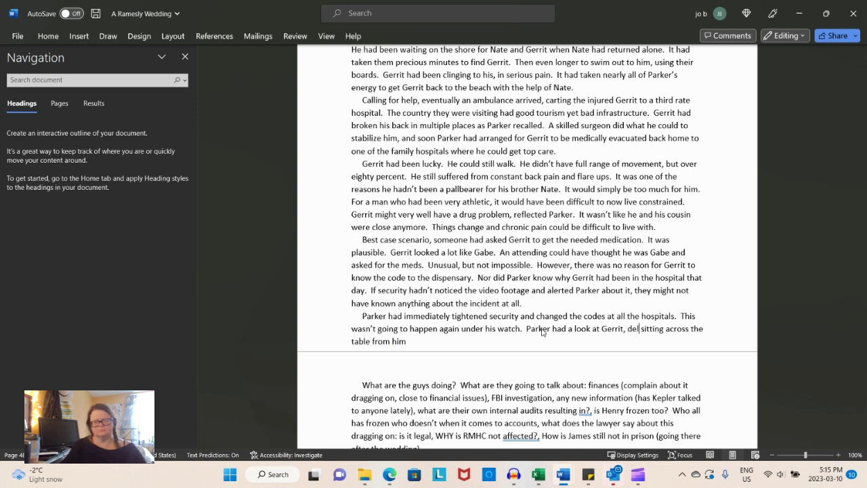
{"action": "type", "text": "ely"}
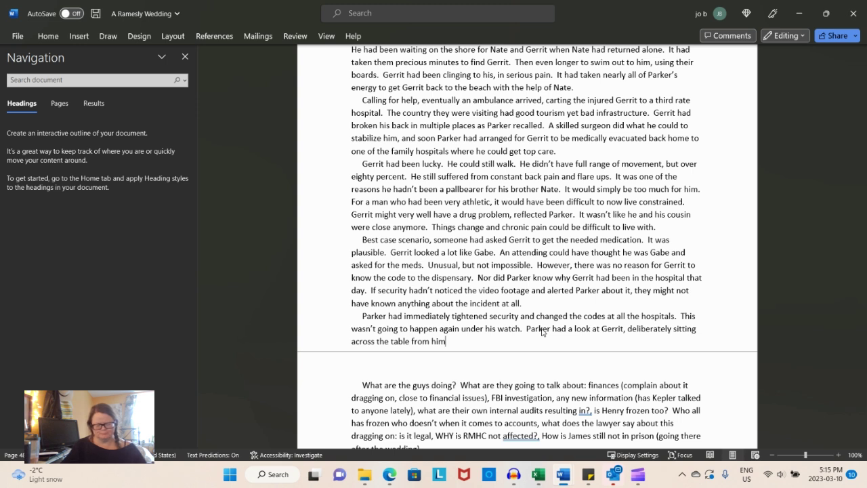
{"action": "key", "text": "Down"}
{"action": "key", "text": "ctrl+s"}
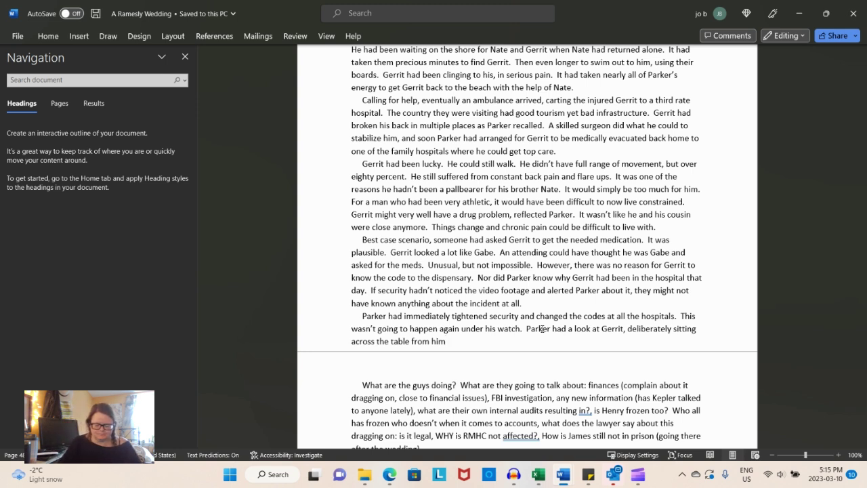
{"action": "type", "text": ".  Gerrit"}
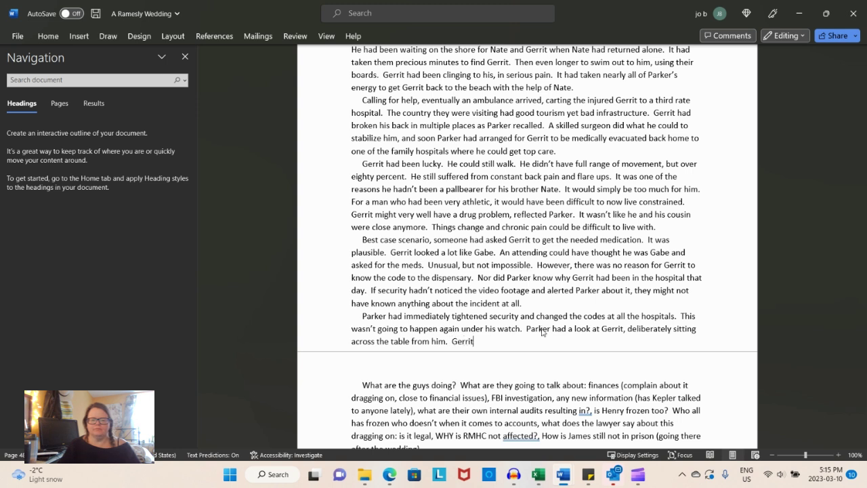
{"action": "type", "text": " seemed his usual grumpy self.  "}
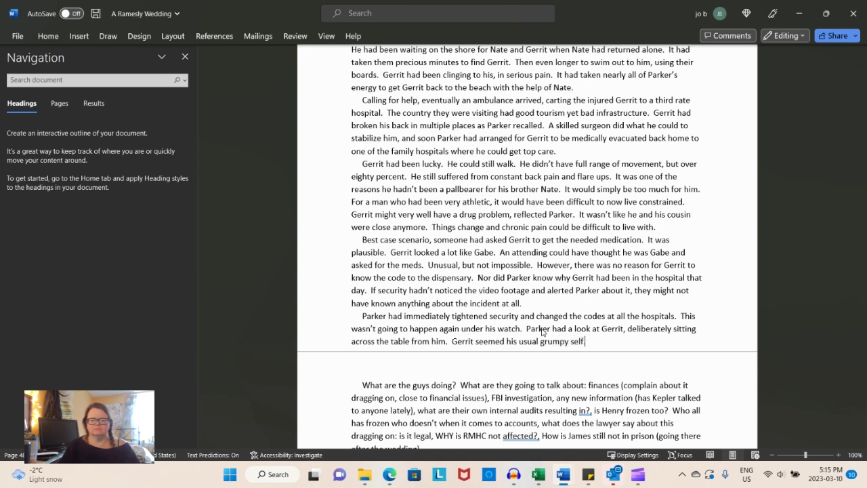
{"action": "type", "text": "He didn't appear"}
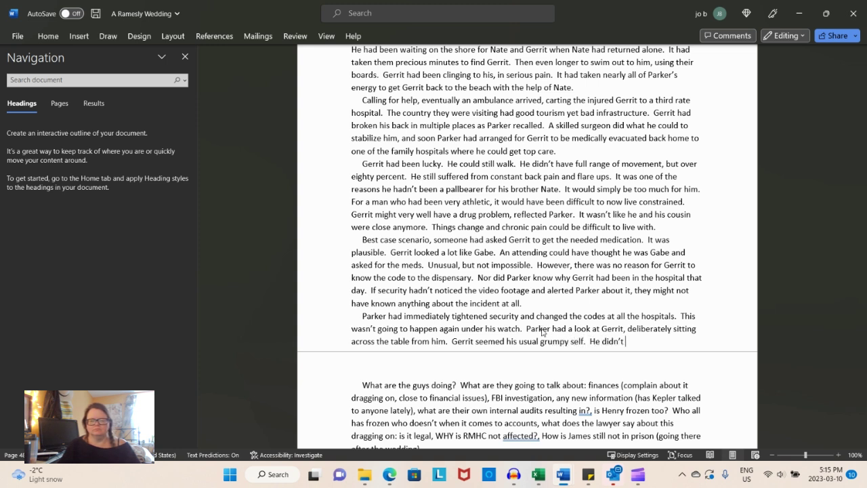
{"action": "type", "text": " to have any"}
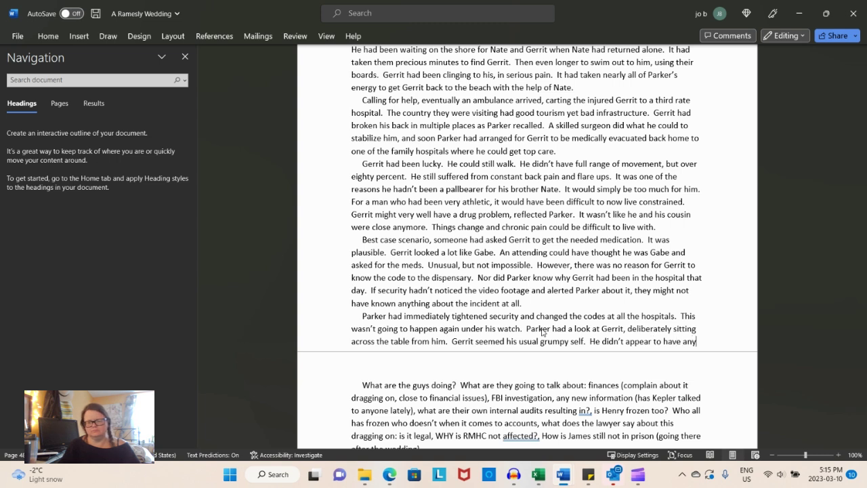
{"action": "type", "text": " signs of a "}
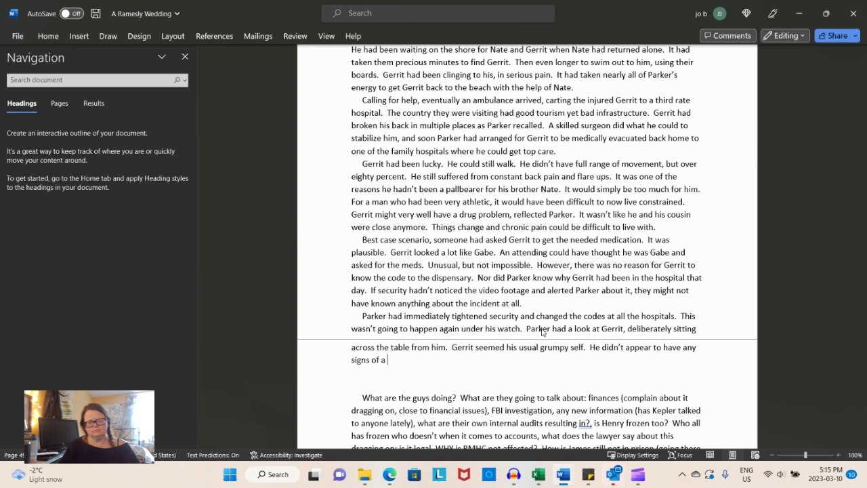
{"action": "type", "text": "drug"}
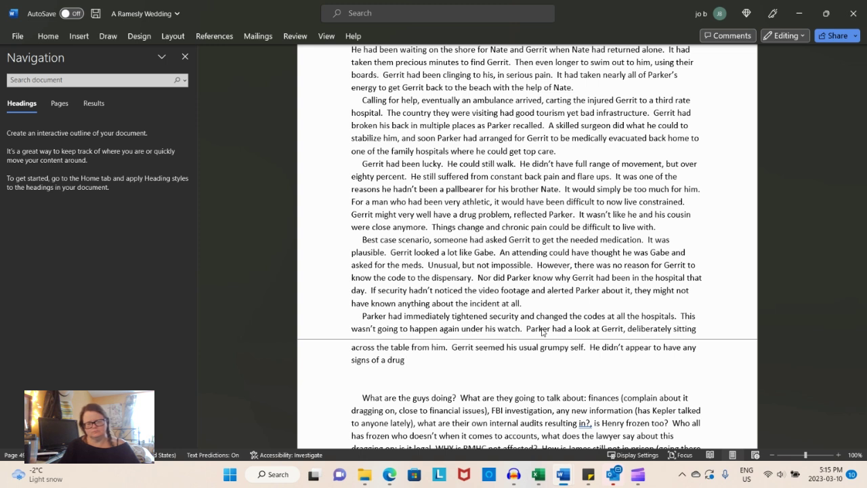
{"action": "type", "text": " user.  No ta"}
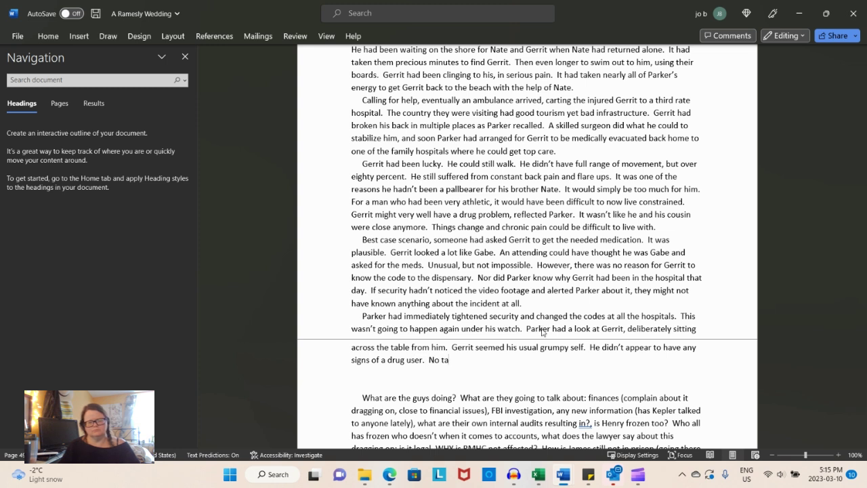
- Add that Gerrit looked healthy, but Parker knew addicts could lead high functioning lives without visible signs, then save
{"action": "key", "text": "BackSpace"}
{"action": "type", "text": "ell tale marks"}
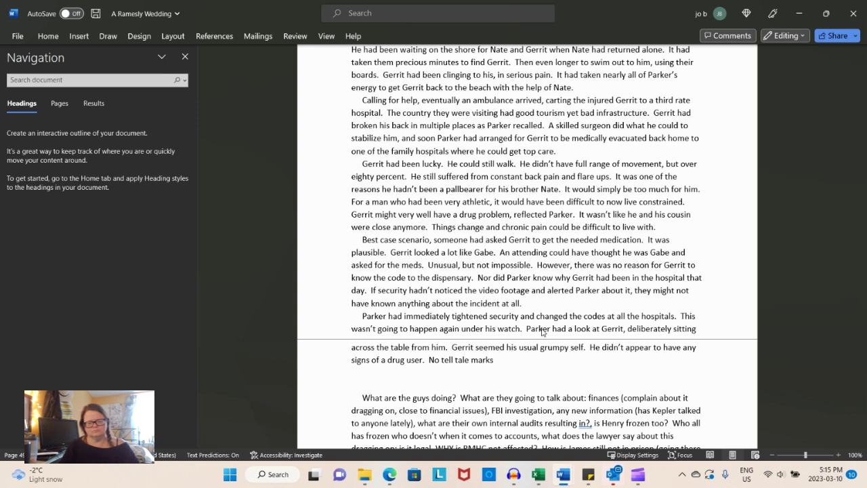
{"action": "key", "text": "ctrl+BackSpace"}
{"action": "key", "text": "ctrl+BackSpace"}
{"action": "key", "text": "ctrl+BackSpace"}
{"action": "key", "text": "ctrl+BackSpace"}
{"action": "type", "text": "He wasn't underweight, he wasn't"}
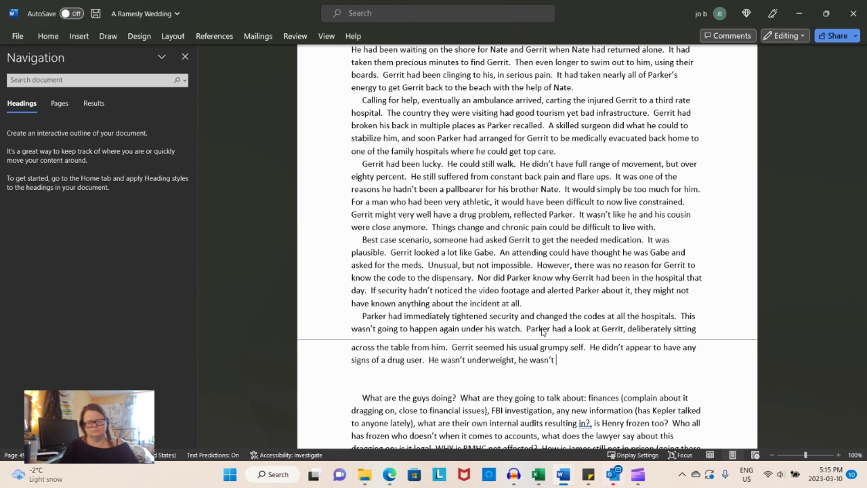
{"action": "type", "text": " tired looking, his hygiend w"}
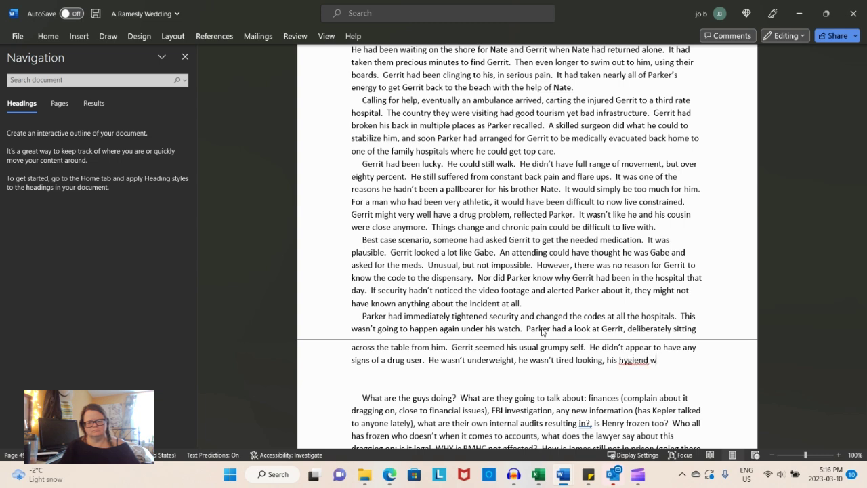
{"action": "key", "text": "BackSpace"}
{"action": "key", "text": "BackSpace"}
{"action": "key", "text": "BackSpace"}
{"action": "type", "text": "e was good"}
{"action": "type", "text": ".  Parker frowne"}
{"action": "type", "text": "d.  He knew"}
{"action": "type", "text": " that"}
{"action": "type", "text": " many"}
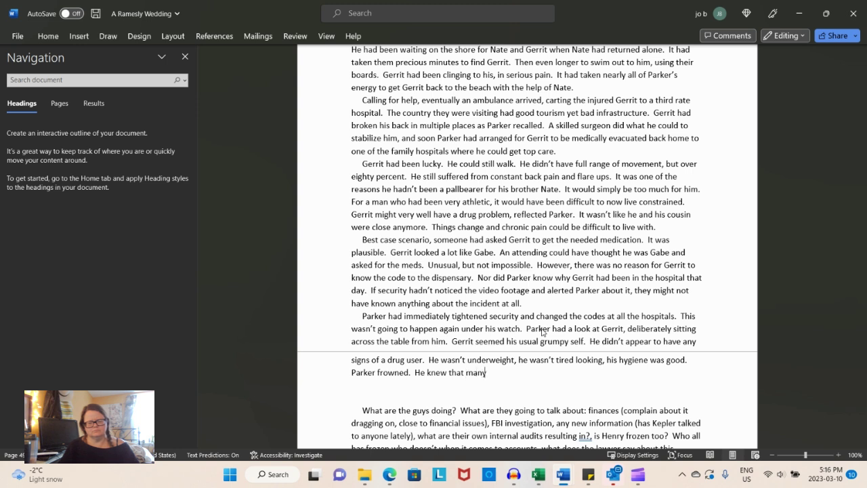
{"action": "type", "text": " people managed to "}
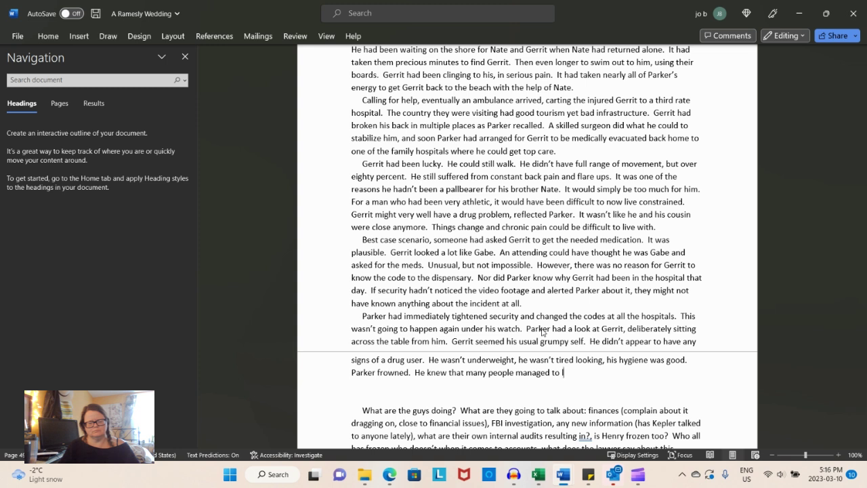
{"action": "type", "text": "lead"}
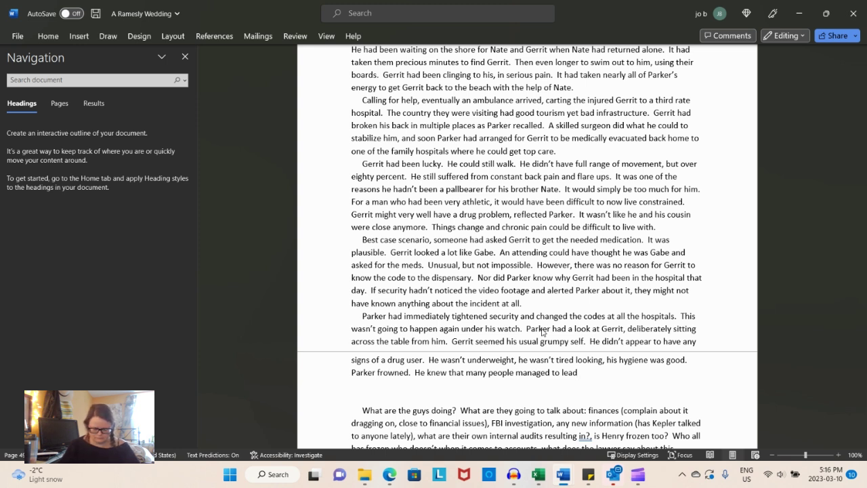
{"action": "type", "text": "lives"}
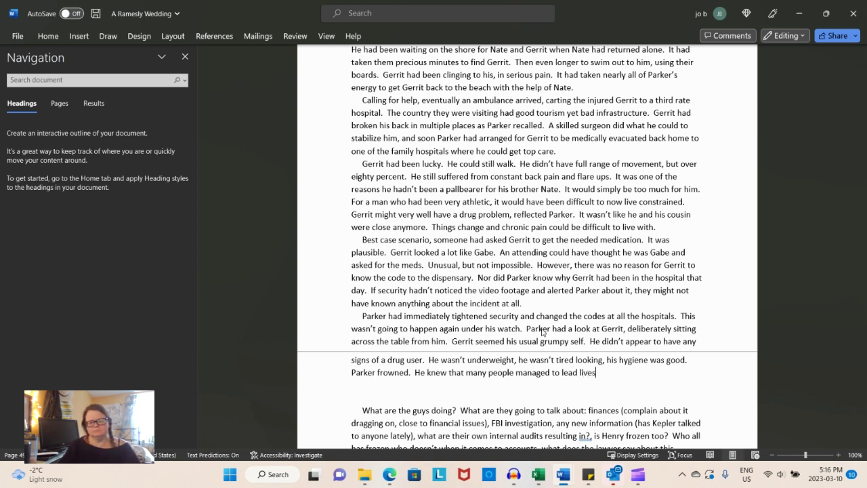
{"action": "key", "text": "ctrl+Left"}
{"action": "type", "text": "high "}
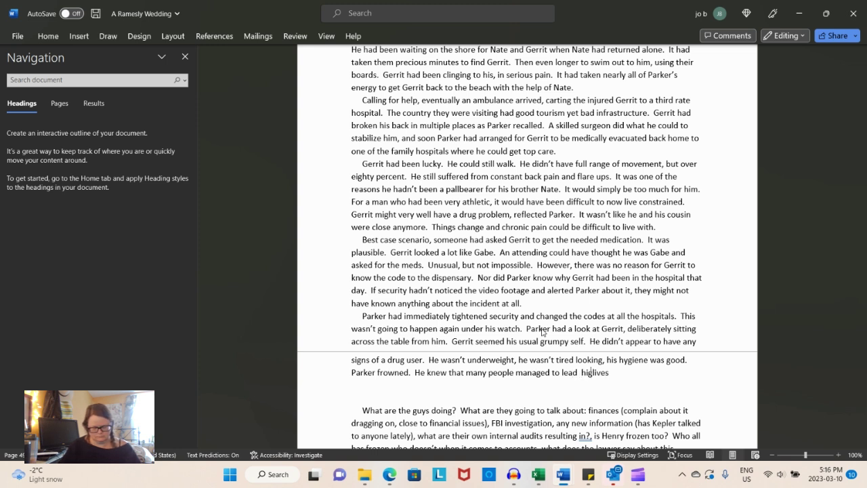
{"action": "type", "text": "functioning "}
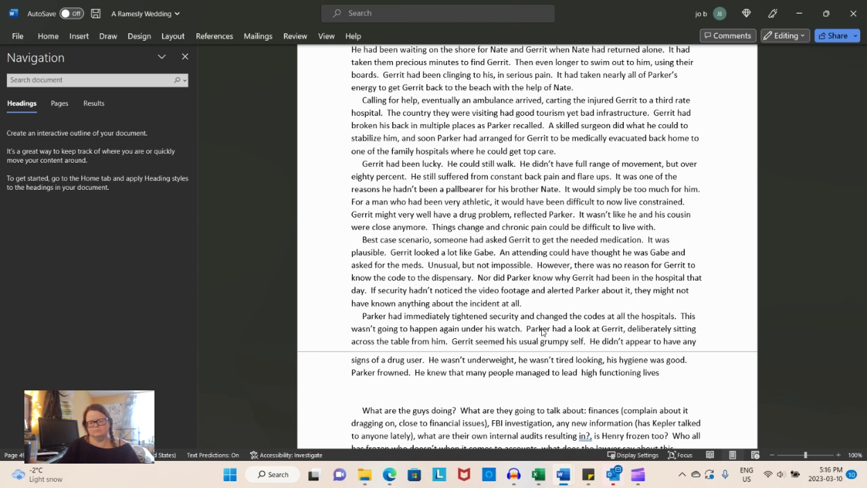
{"action": "type", "text": " even as "}
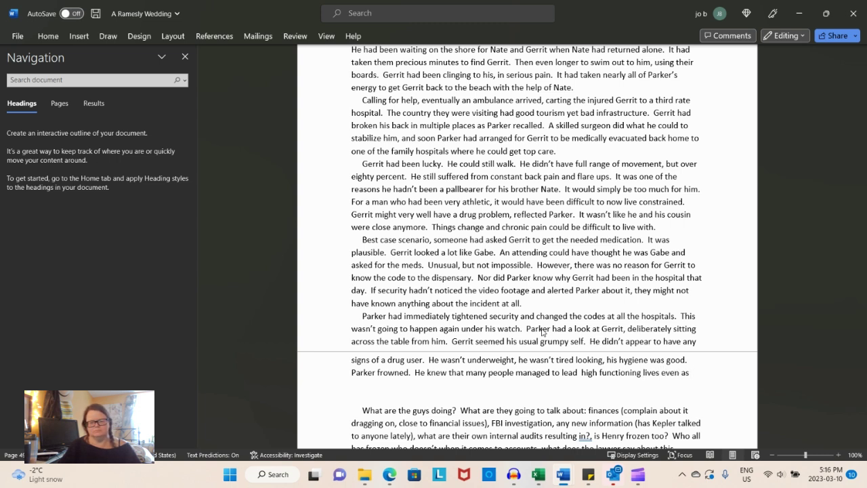
{"action": "type", "text": "addicts"}
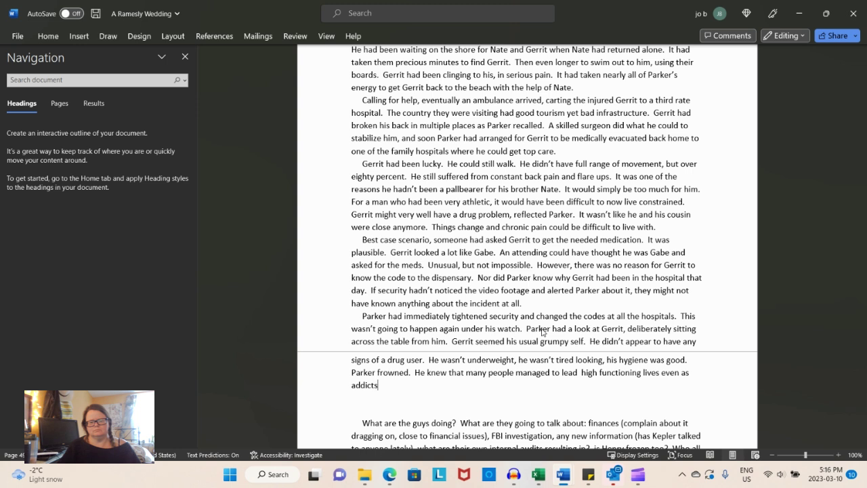
{"action": "type", "text": ".  There wer"}
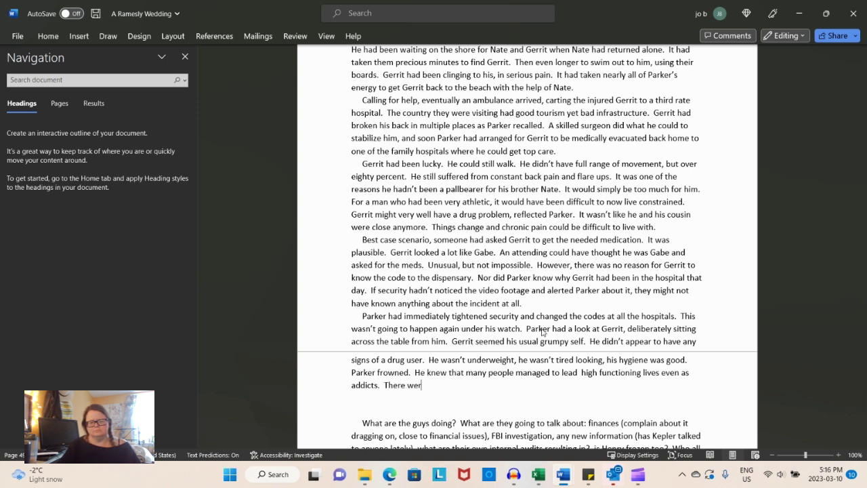
{"action": "type", "text": "en't always sig"}
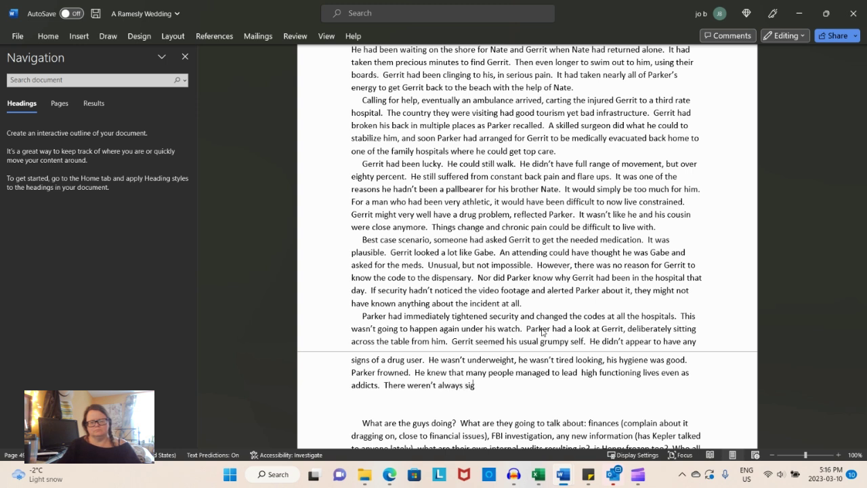
{"action": "type", "text": "ns to be s"}
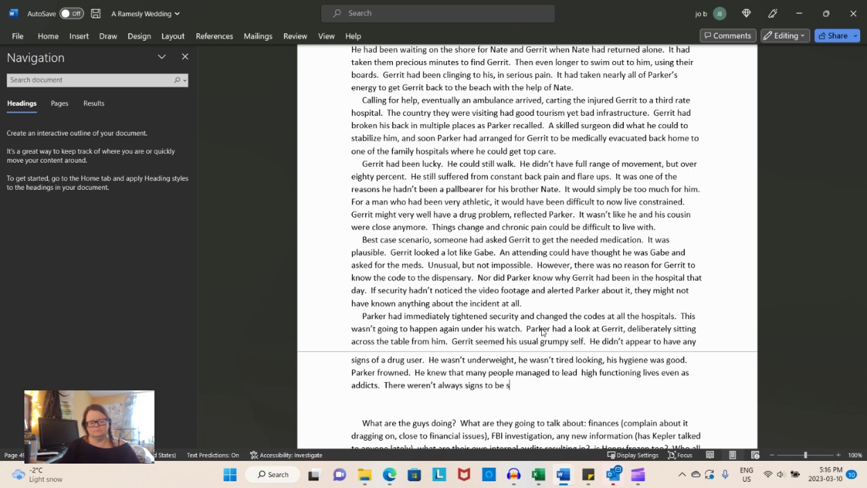
{"action": "type", "text": "een"}
{"action": "type", "text": " if"}
{"action": "key", "text": "BackSpace"}
{"action": "key", "text": "BackSpace"}
{"action": "key", "text": "BackSpace"}
{"action": "key", "text": "ctrl+s"}
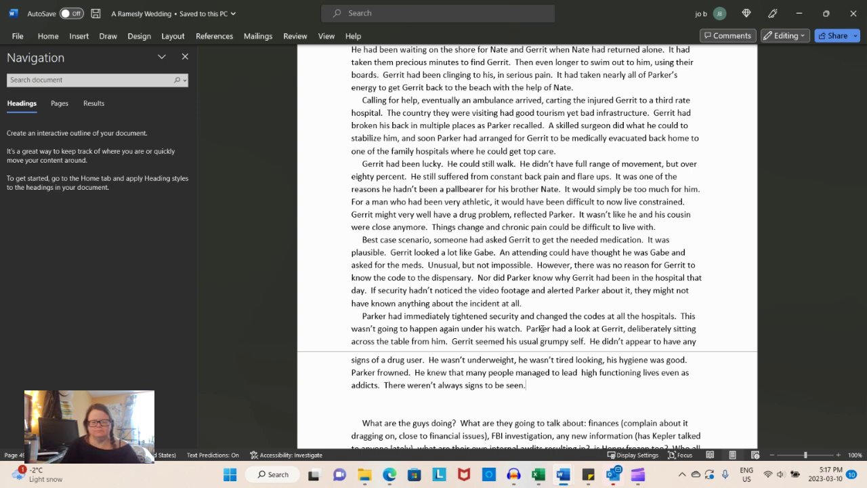
- Add paragraphs where Gerrit meets Parker's gaze steadily, then Parker decides to pay better attention too
{"action": "key", "text": "Return"}
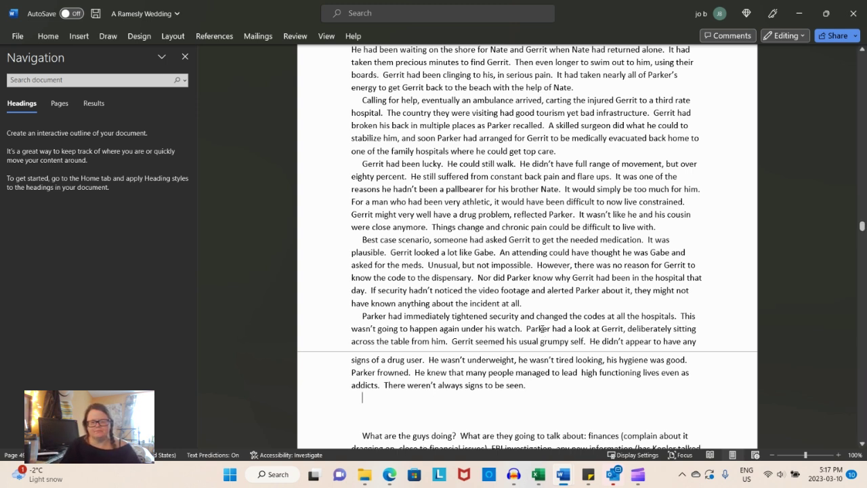
{"action": "type", "text": "Gerrit lo"}
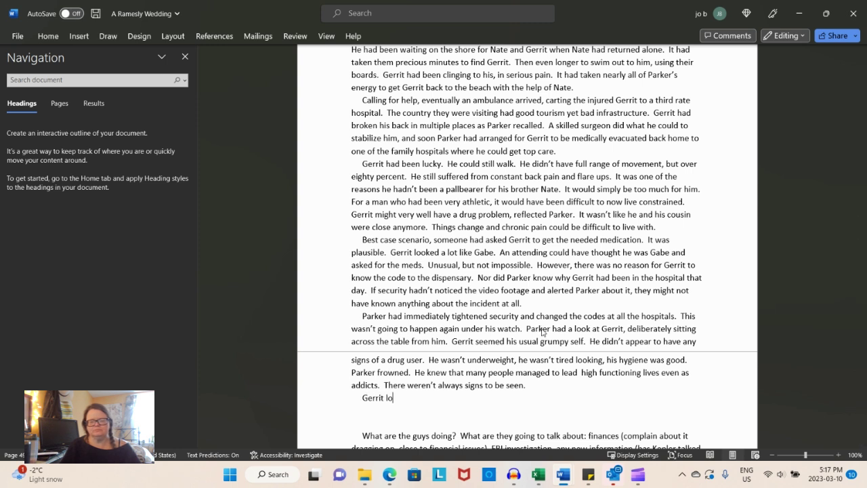
{"action": "type", "text": "oked up from "}
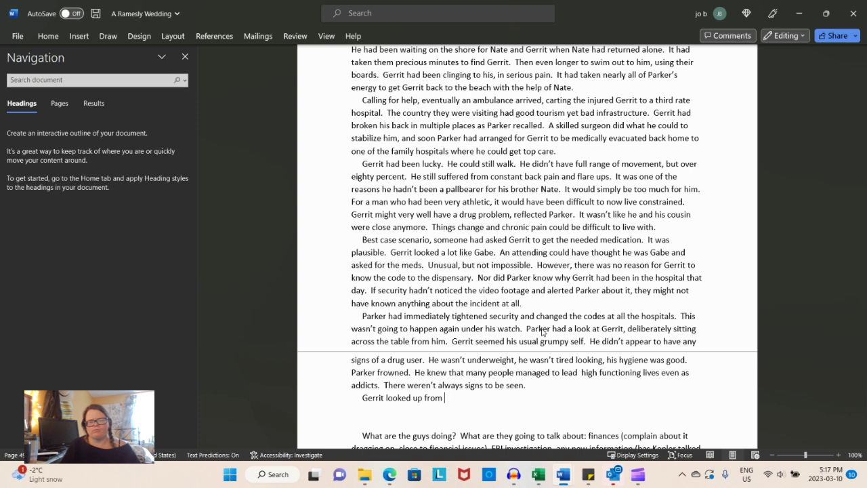
{"action": "type", "text": "his phone."}
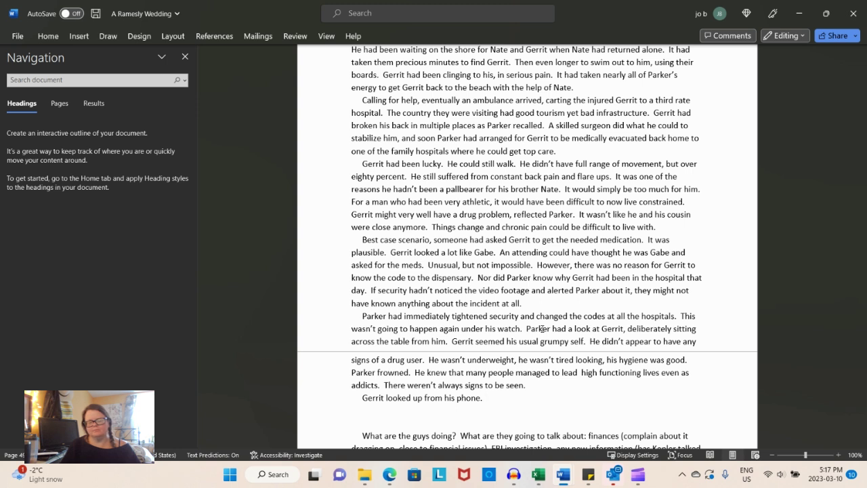
{"action": "type", "text": "His eyes met Parkers"}
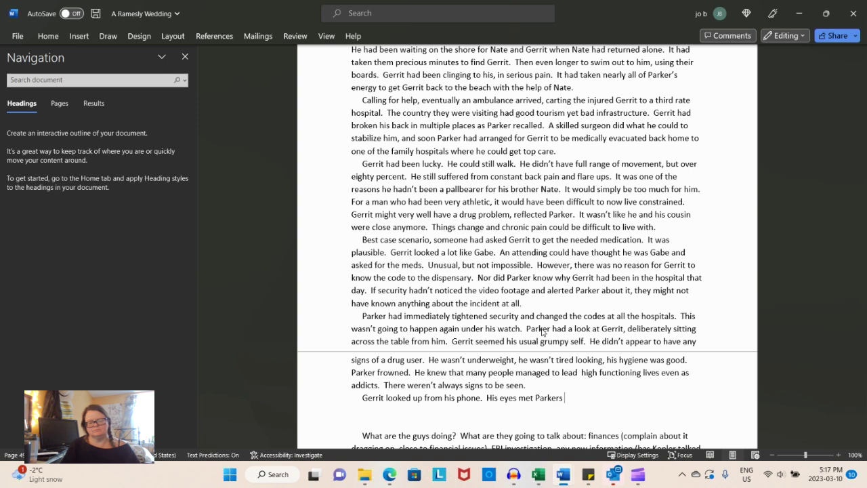
{"action": "type", "text": "steadily.  Dismissing him"}
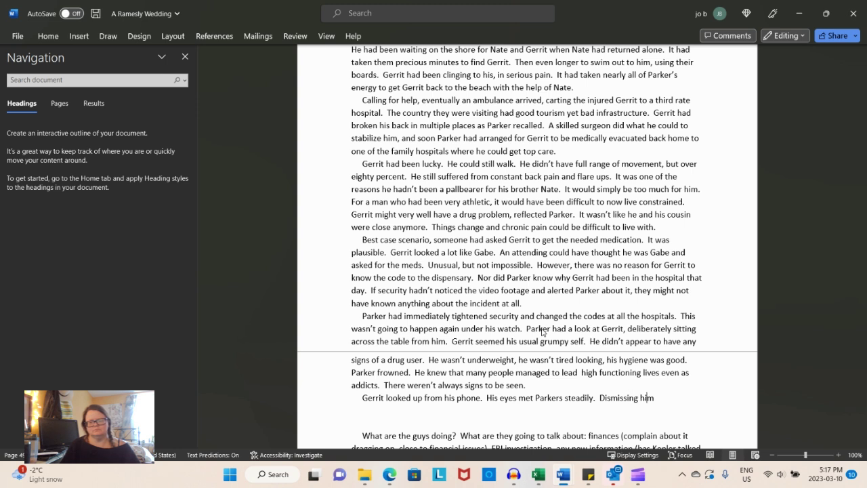
{"action": "type", "text": ", he turned his"}
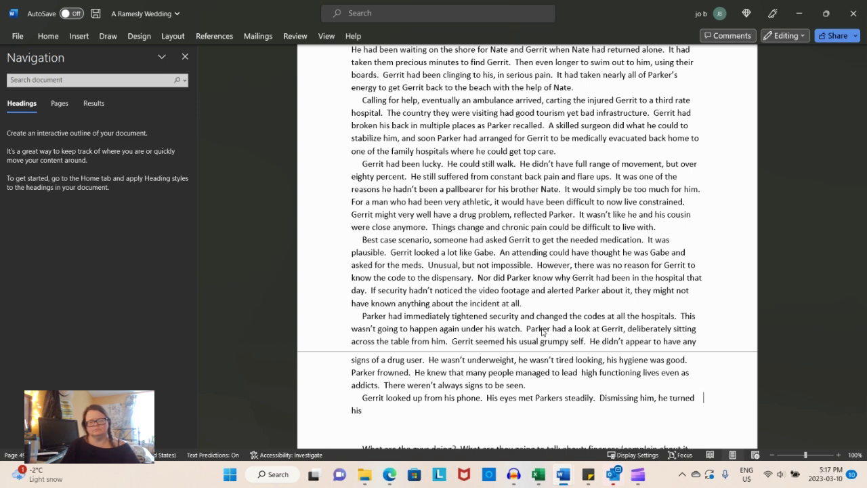
{"action": "type", "text": " attention to the conversation "}
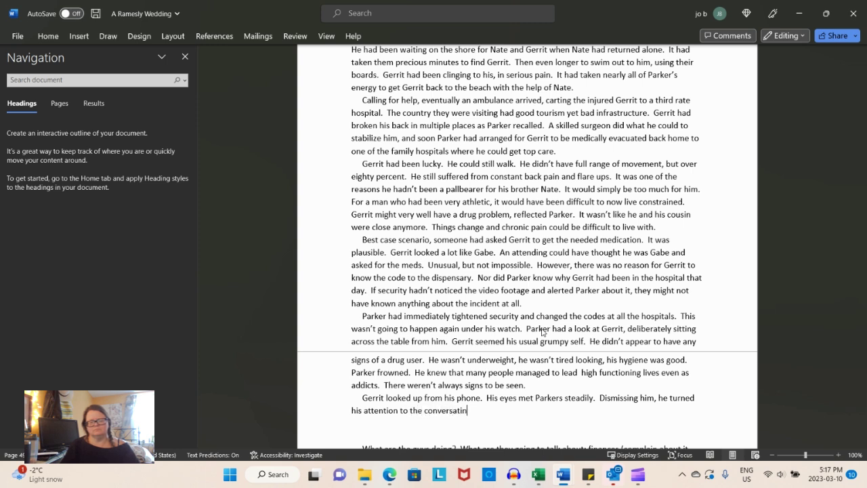
{"action": "type", "text": "at han"}
{"action": "type", "text": "d."}
{"action": "key", "text": "Return"}
{"action": "type", "text": "Parker supposed he"}
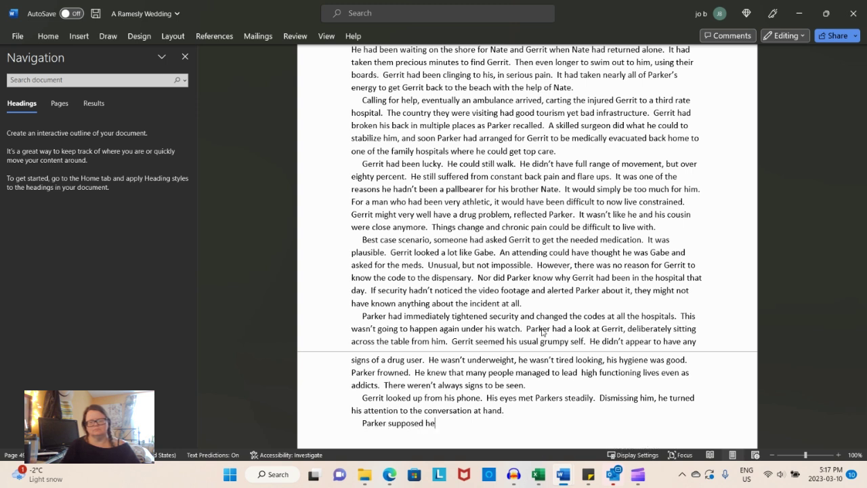
{"action": "type", "text": " ought to be "}
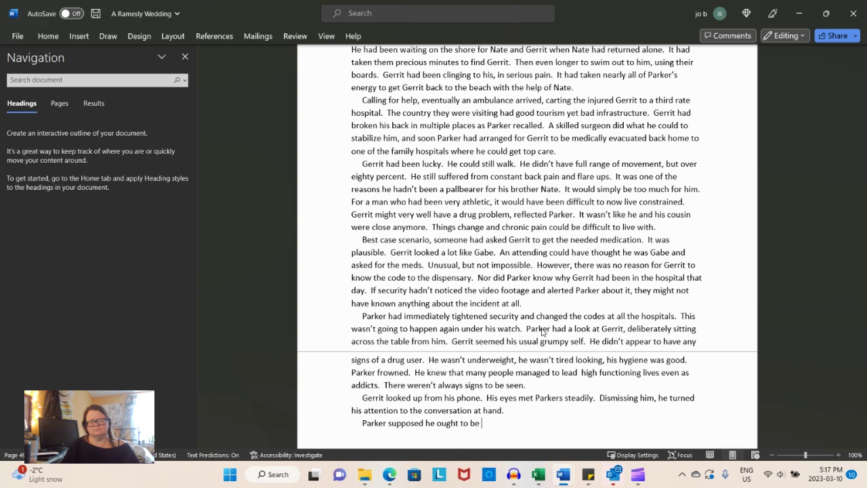
{"action": "type", "text": "paying b"}
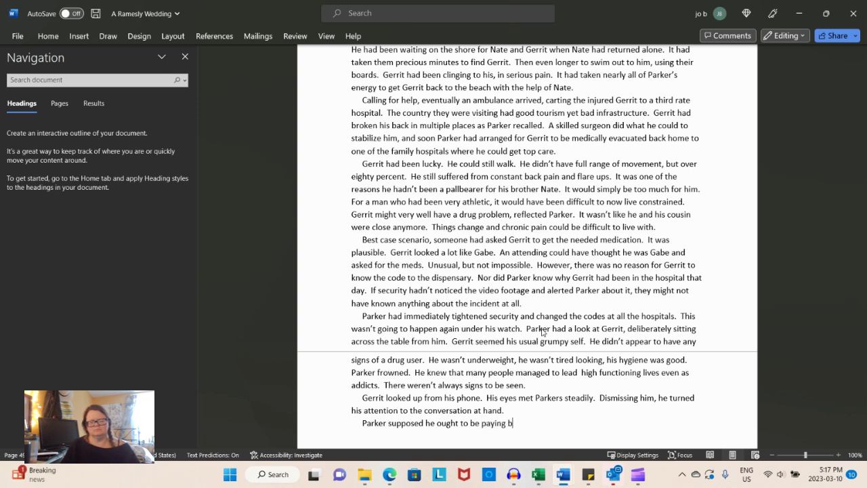
{"action": "type", "text": "etter attention as well."}
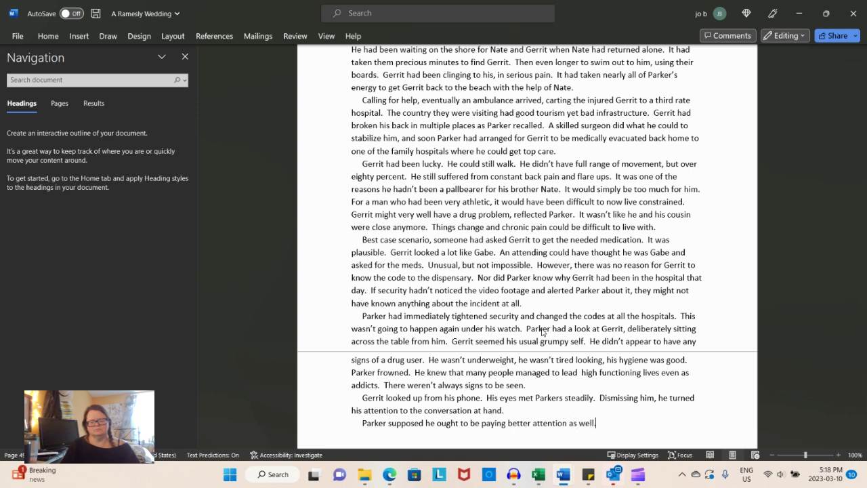
- Save the draft and start a new dialogue line with an opening quotation mark
{"action": "key", "text": "ctrl+s"}
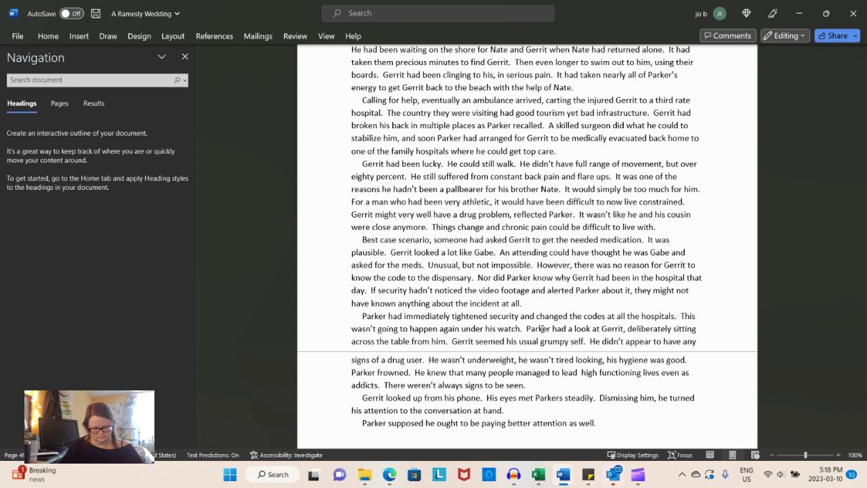
{"action": "type", "text": "\""}
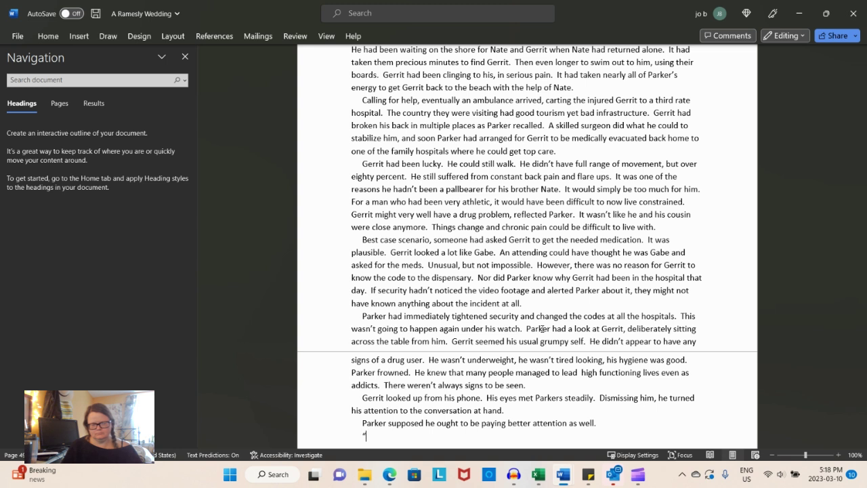
- Type Noah's line: Ramesly pharma is tight, inheritance savings go into the company, and there will be no dividends
{"action": "type", "text": "Ramesly"}
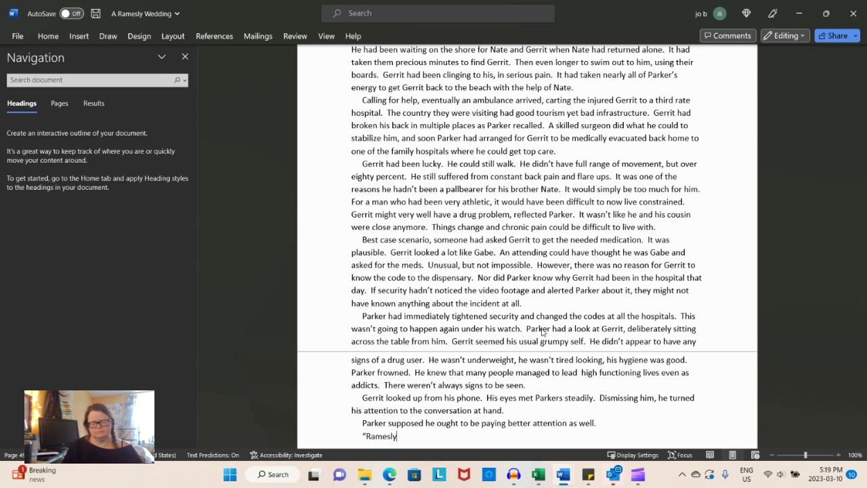
{"action": "type", "text": " pharma is tight,\" "}
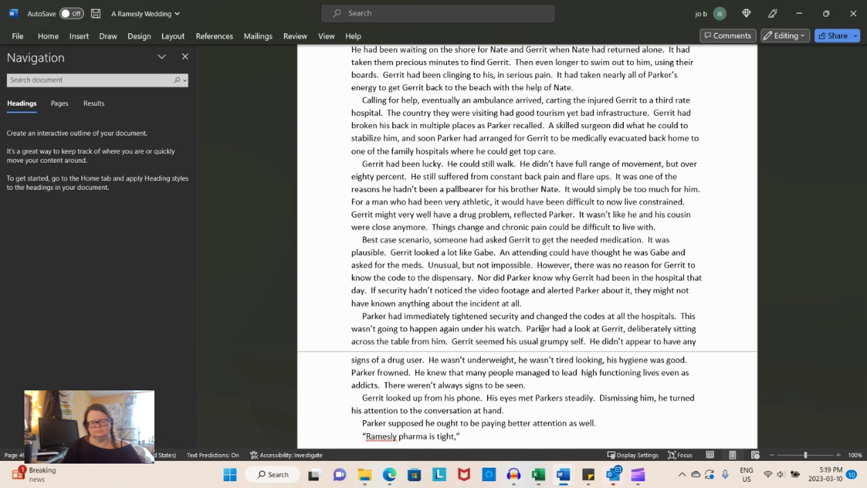
{"action": "type", "text": "Noah was sayi"}
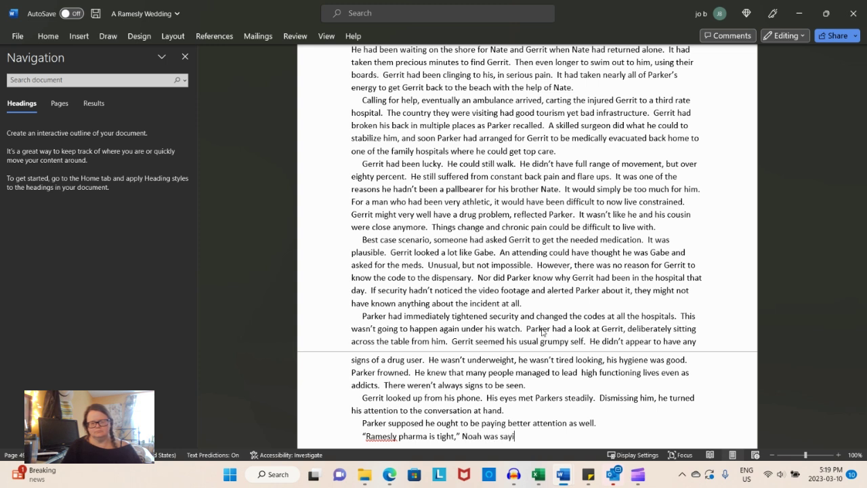
{"action": "type", "text": "ng.  \""}
{"action": "type", "text": "Michael and Ann have"}
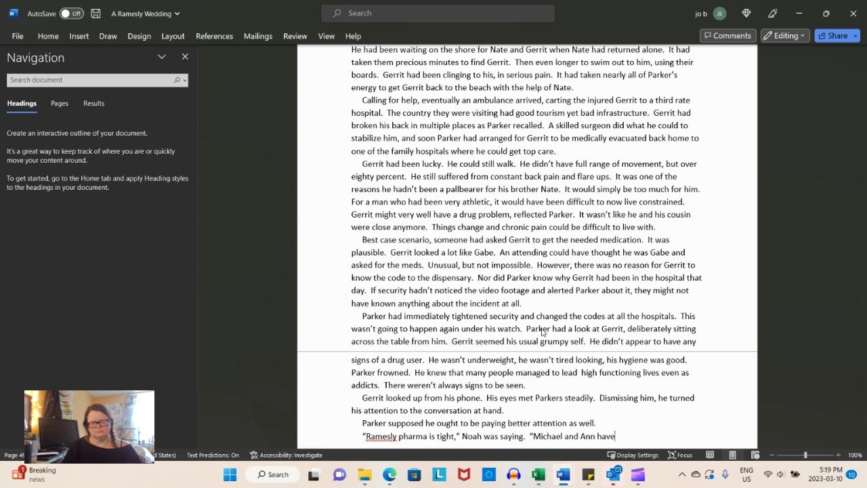
{"action": "type", "text": "been putting some of his i"}
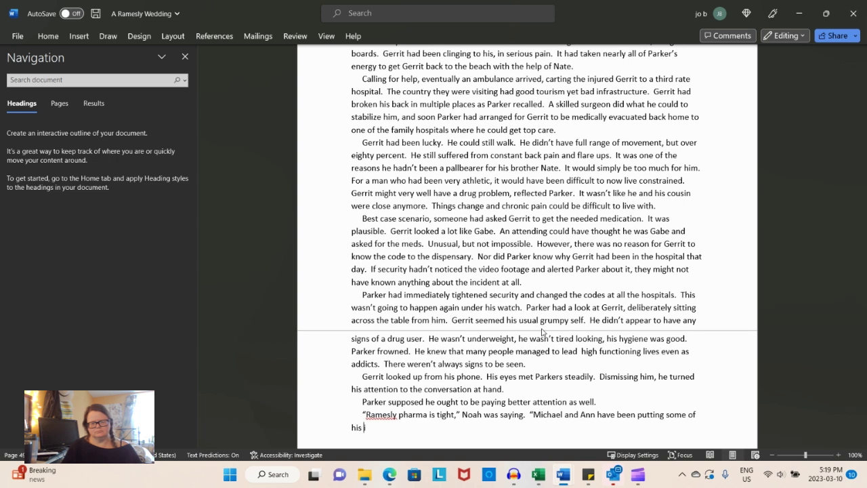
{"action": "type", "text": "ntependent"}
{"action": "key", "text": "BackSpace"}
{"action": "key", "text": "BackSpace"}
{"action": "key", "text": "BackSpace"}
{"action": "key", "text": "BackSpace"}
{"action": "key", "text": "BackSpace"}
{"action": "key", "text": "BackSpace"}
{"action": "key", "text": "BackSpace"}
{"action": "key", "text": "BackSpace"}
{"action": "key", "text": "BackSpace"}
{"action": "key", "text": "BackSpace"}
{"action": "key", "text": "BackSpace"}
{"action": "type", "text": "savings from his in"}
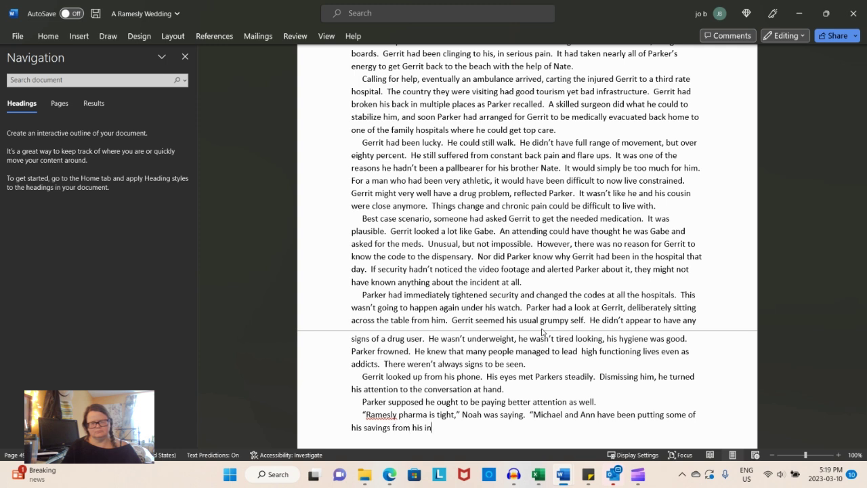
{"action": "type", "text": "heritance from our grandfather into the company.  Many of our"}
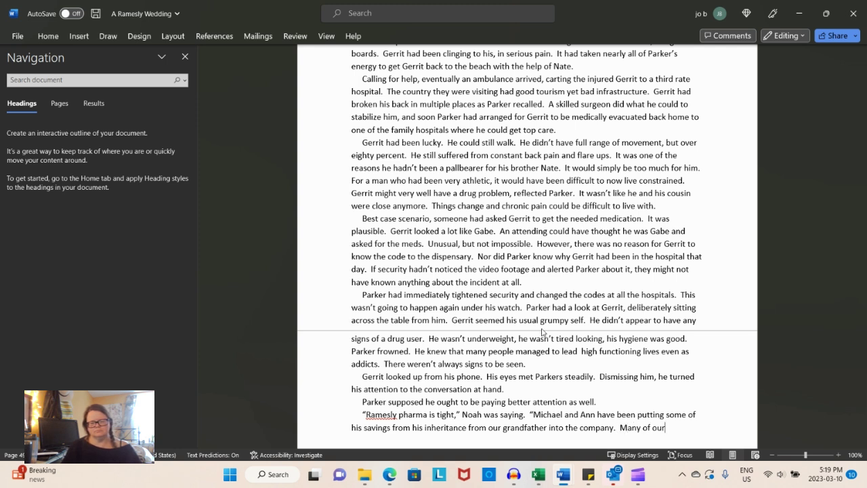
{"action": "type", "text": " shareholders are"}
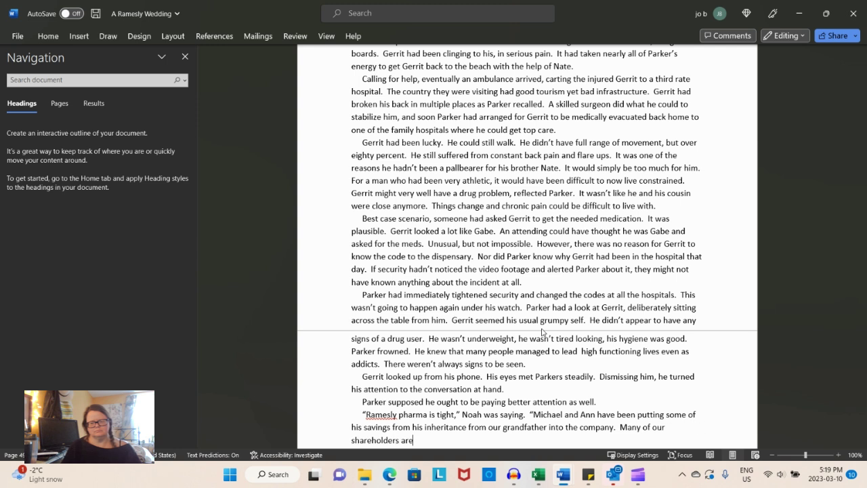
{"action": "type", "text": " forgoing t"}
{"action": "key", "text": "BackSpace"}
{"action": "key", "text": "BackSpace"}
{"action": "key", "text": "BackSpace"}
{"action": "key", "text": "BackSpace"}
{"action": "key", "text": "BackSpace"}
{"action": "key", "text": "BackSpace"}
{"action": "key", "text": "BackSpace"}
{"action": "type", "text": "egoing "}
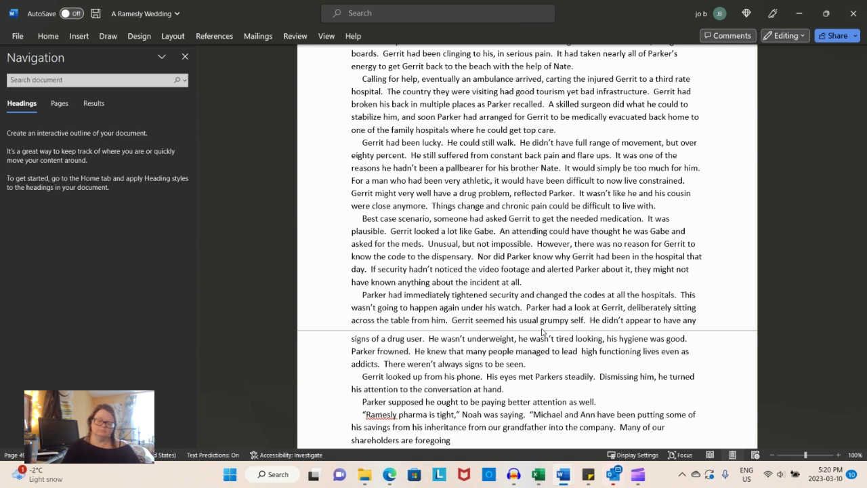
{"action": "type", "text": "their port"}
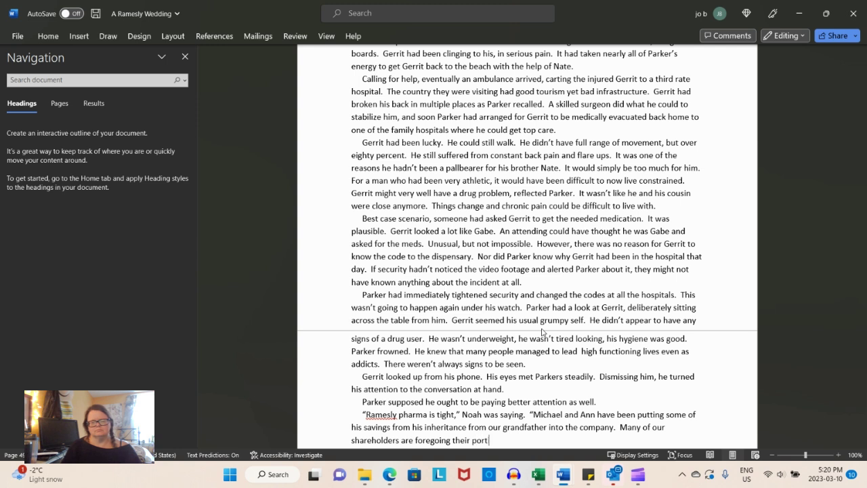
{"action": "type", "text": "ion of draws this "}
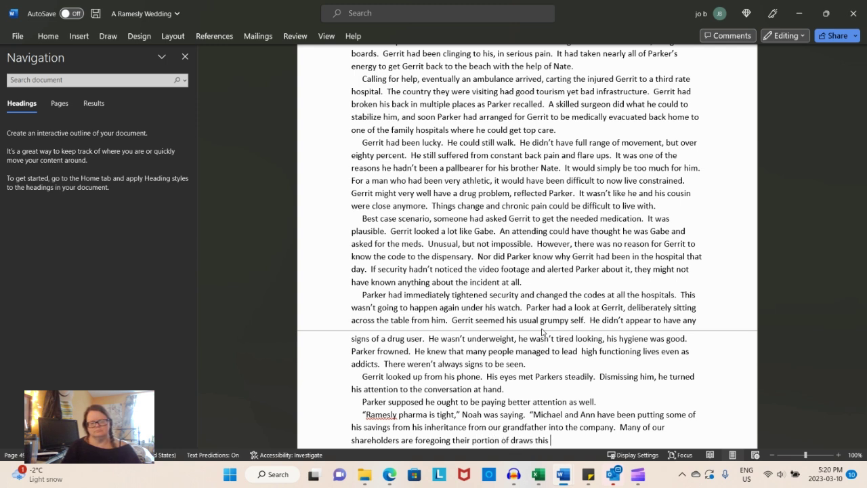
{"action": "type", "text": "year.  There will be no dividends"}
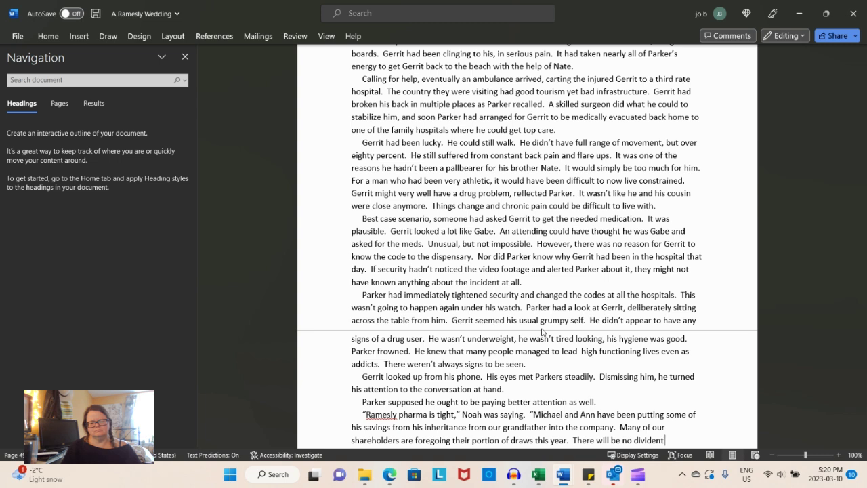
{"action": "type", "text": "."}
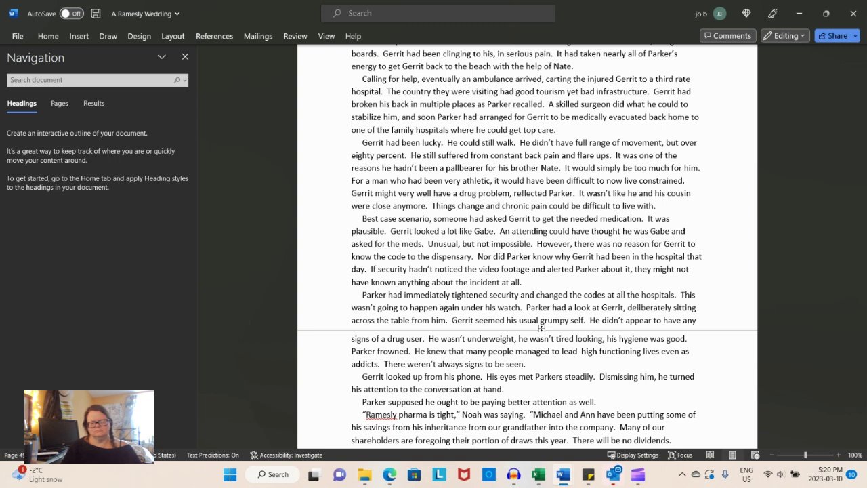
- Continue Noah's speech: stock values are down, offers to sell assets at a loss, and lawyers' caution about frozen profits
{"action": "type", "text": "Stocks are dow"}
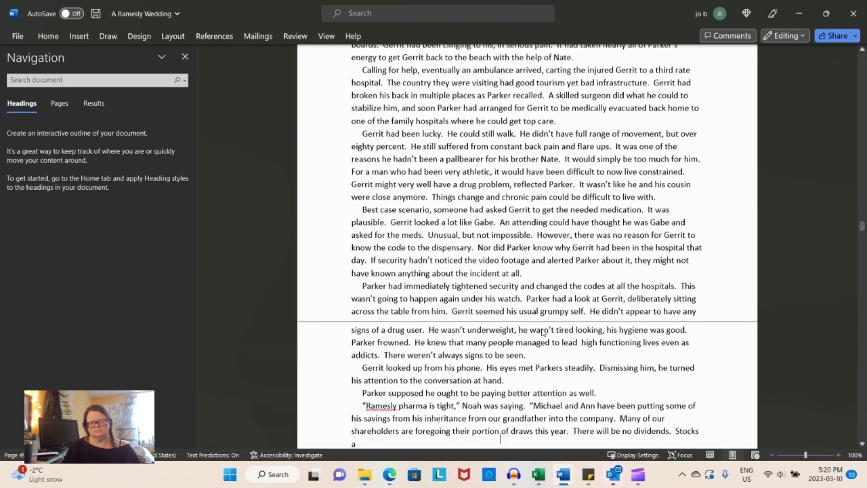
{"action": "type", "text": "n"}
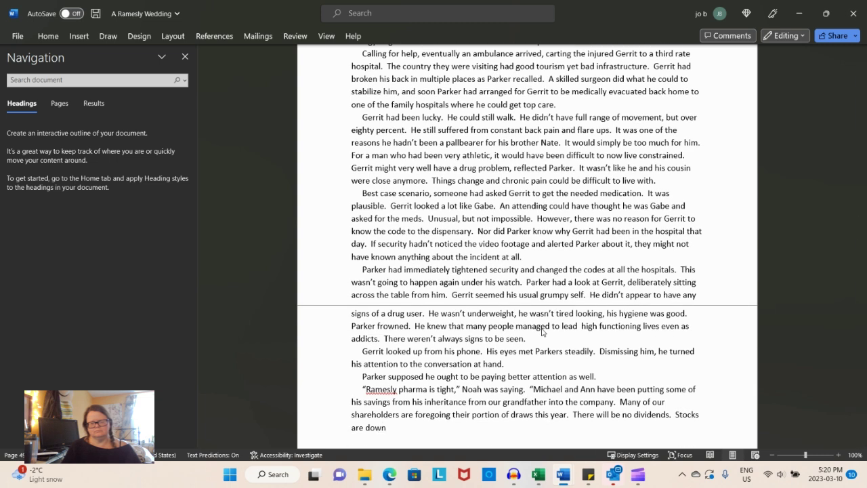
{"action": "key", "text": "BackSpace"}
{"action": "key", "text": "BackSpace"}
{"action": "key", "text": "BackSpace"}
{"action": "key", "text": "BackSpace"}
{"action": "key", "text": "BackSpace"}
{"action": "key", "text": "BackSpace"}
{"action": "key", "text": "BackSpace"}
{"action": "key", "text": "BackSpace"}
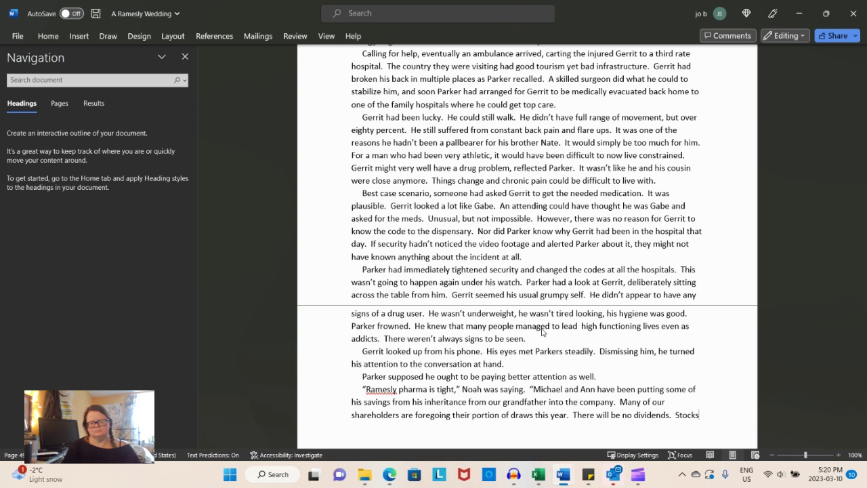
{"action": "key", "text": "BackSpace"}
{"action": "type", "text": "values are dow"}
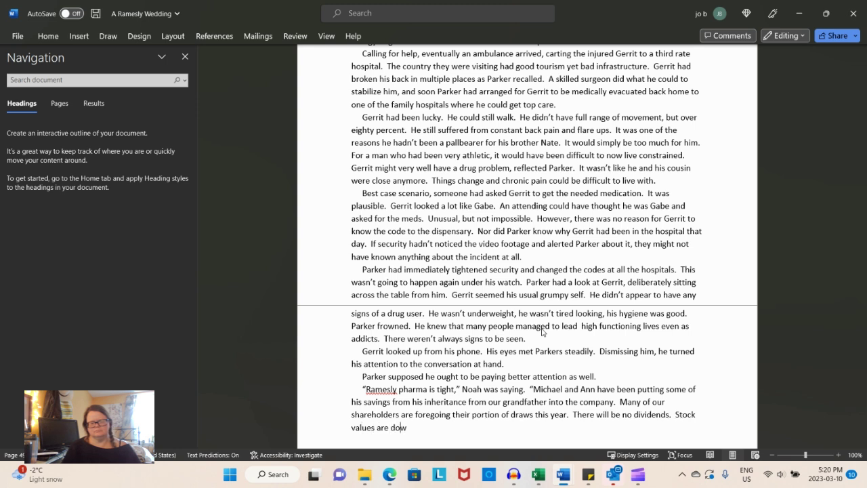
{"action": "type", "text": "n, which is no surprise"}
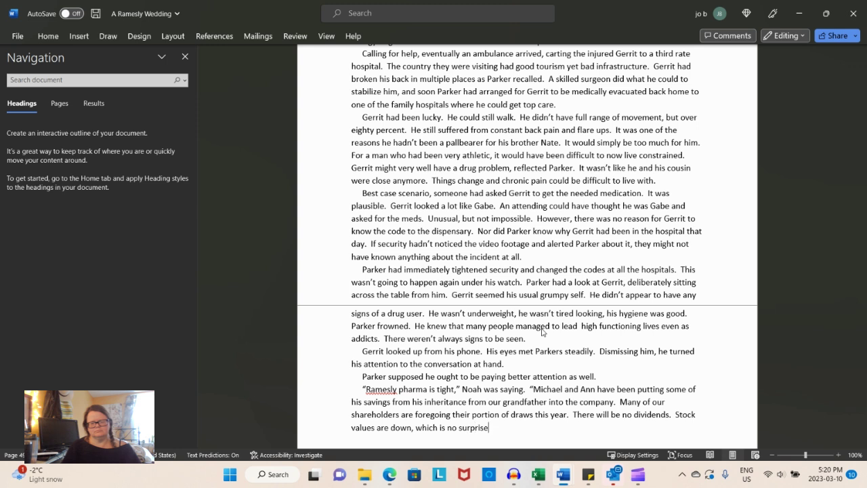
{"action": "type", "text": "."}
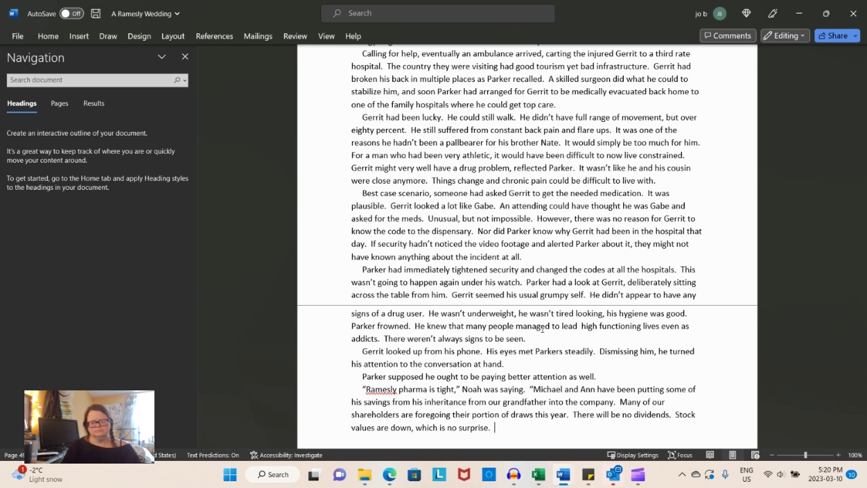
{"action": "type", "text": "  We have had a few offer"}
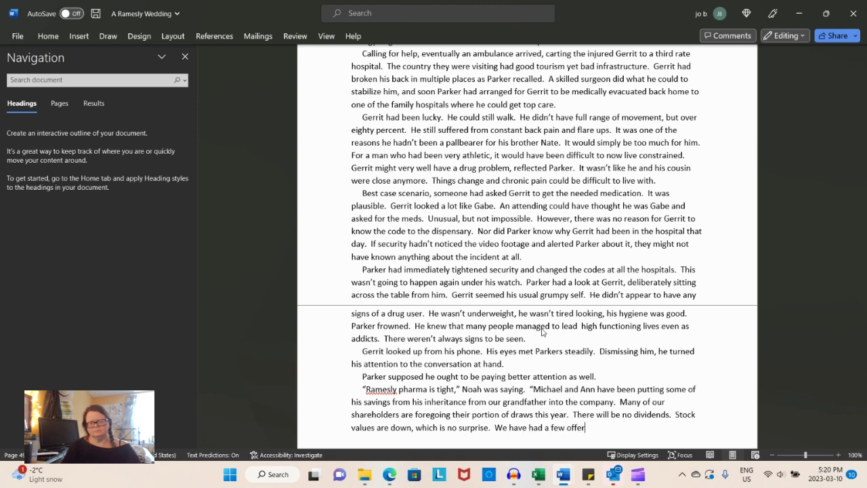
{"action": "type", "text": "s to sell certain assets"}
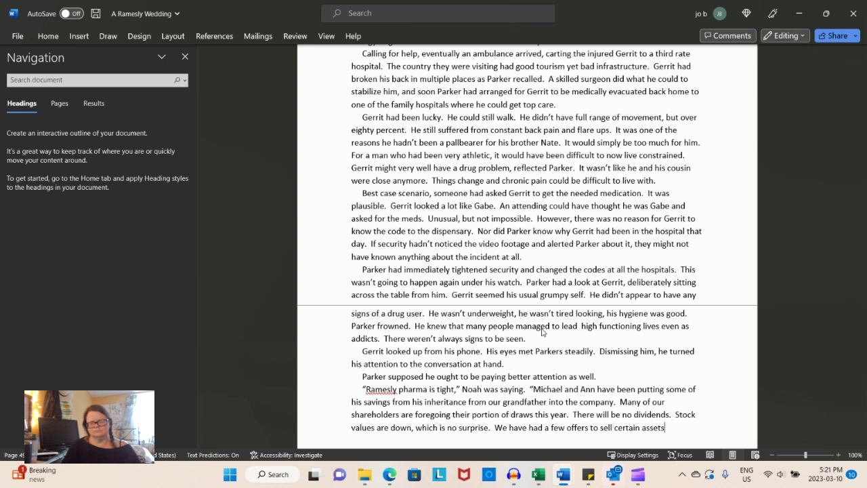
{"action": "type", "text": "at a sig"}
{"action": "type", "text": "nificant"}
{"action": "type", "text": " loss to ou"}
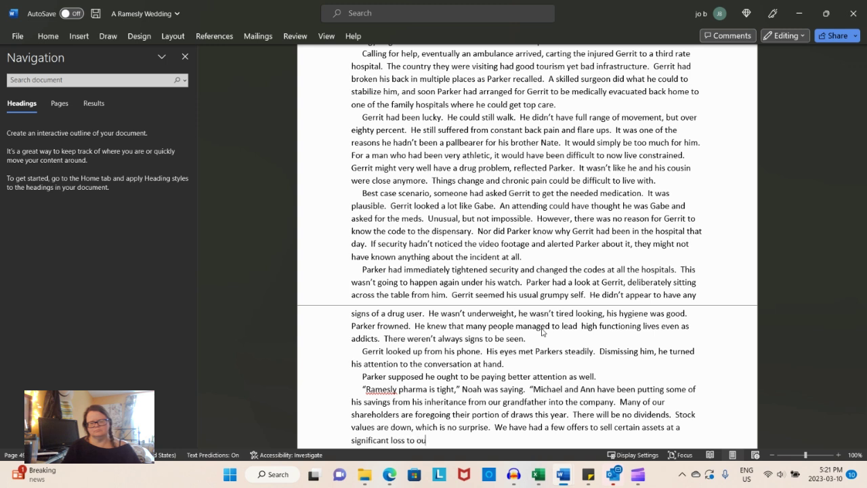
{"action": "type", "text": "r competitors."}
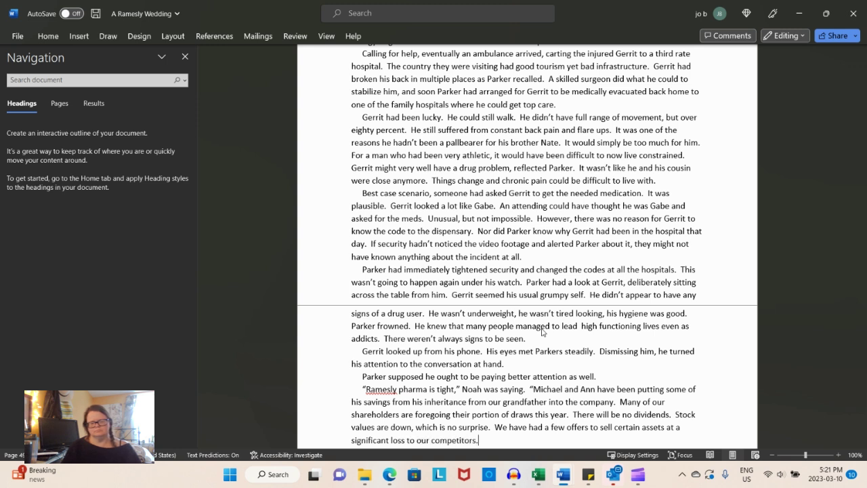
{"action": "type", "text": "  The lawyers "}
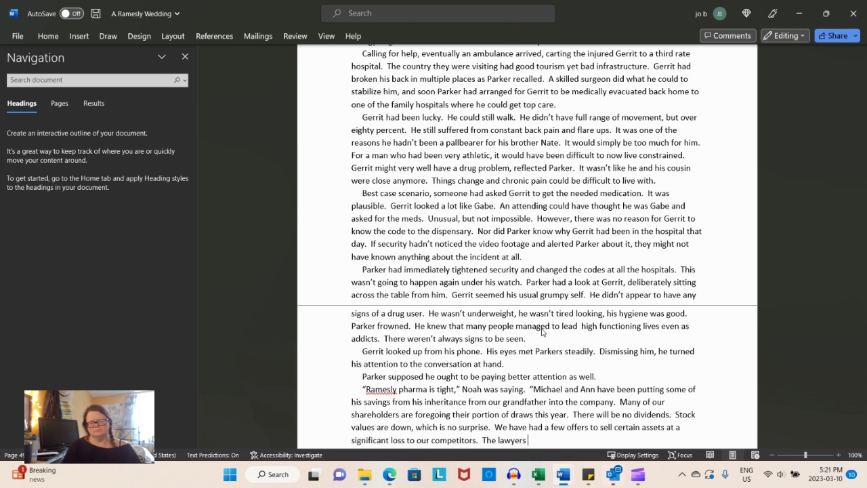
{"action": "type", "text": "have cautioned against this "}
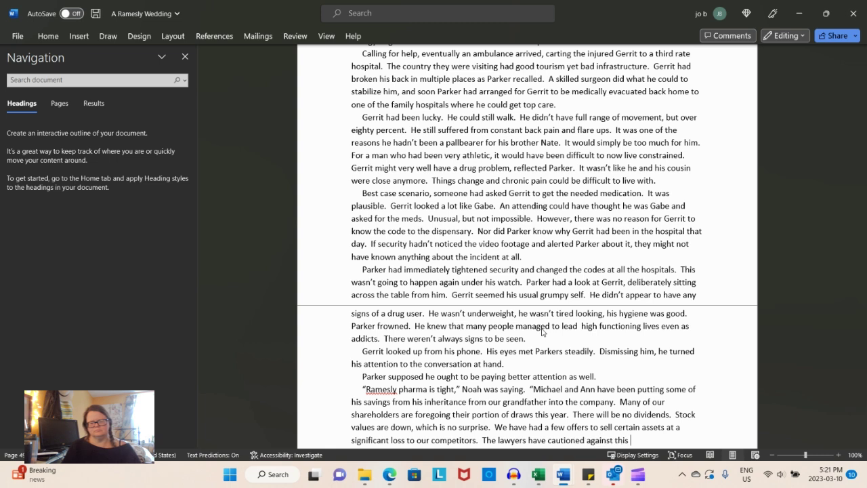
{"action": "type", "text": "because they believe"}
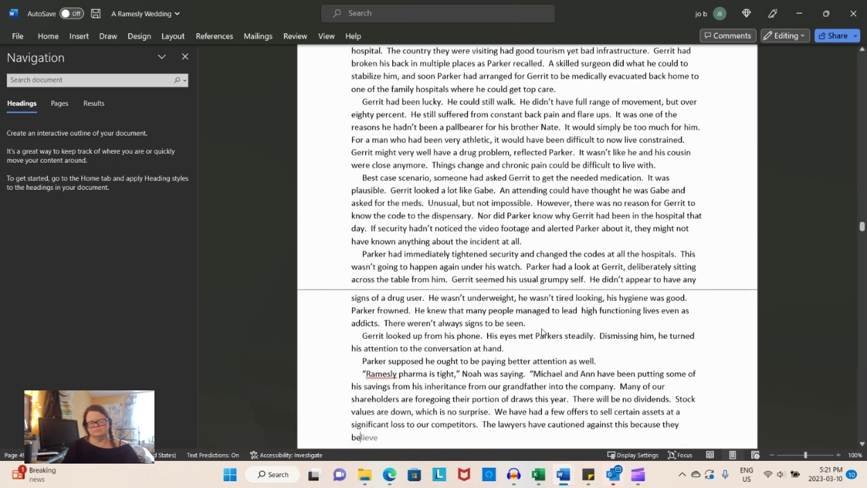
{"action": "type", "text": " the "}
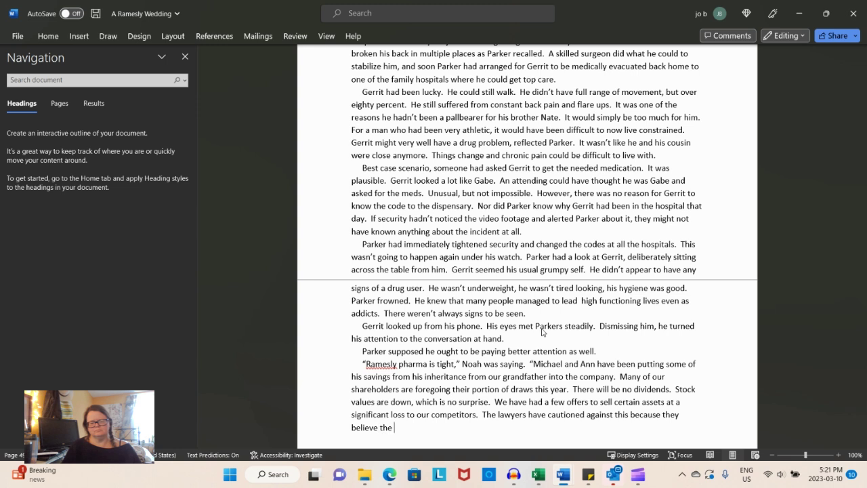
{"action": "type", "text": "profits from such sales w"}
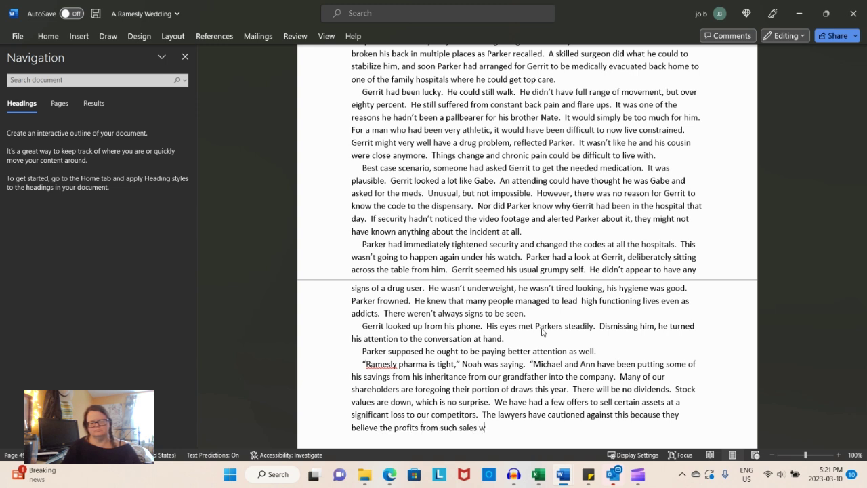
{"action": "type", "text": "ould simply be frozen and not "}
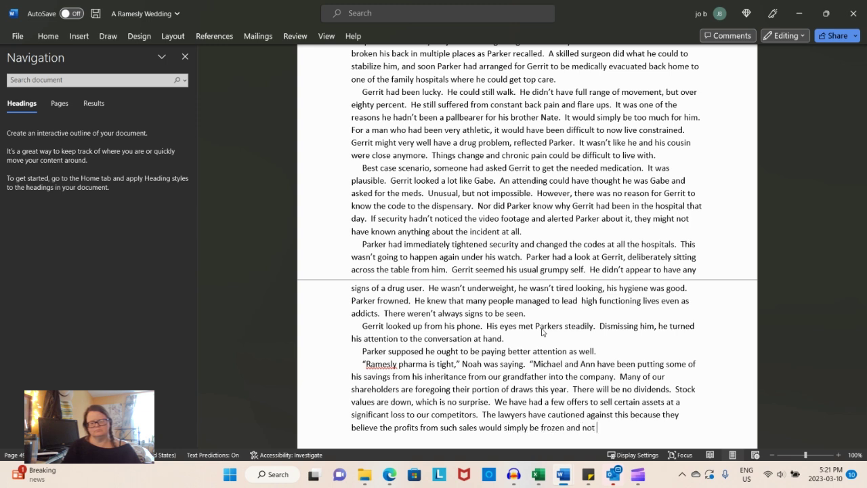
{"action": "type", "text": "allowed to be used for cash flow pur"}
{"action": "key", "text": "Tab"}
{"action": "type", "text": "for the company anyways."}
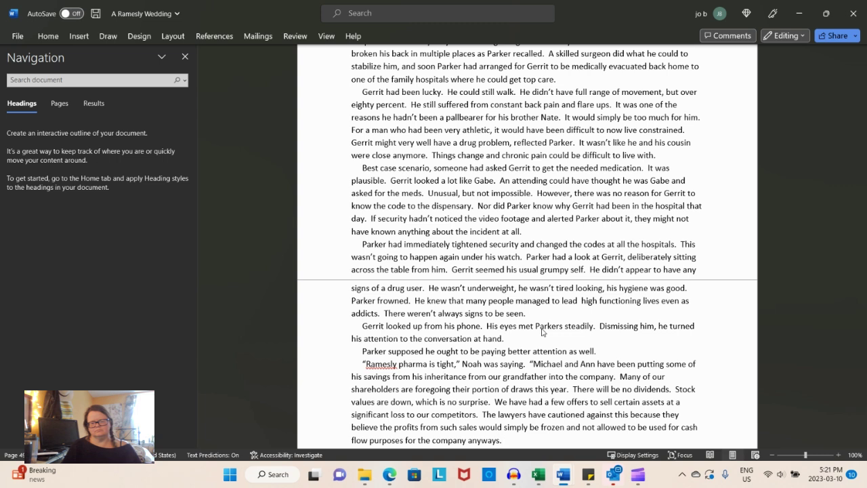
- Close Noah's speech and add the line "How long can your company hold out?" questioned Jake
{"action": "type", "text": "\""}
{"action": "key", "text": "Return"}
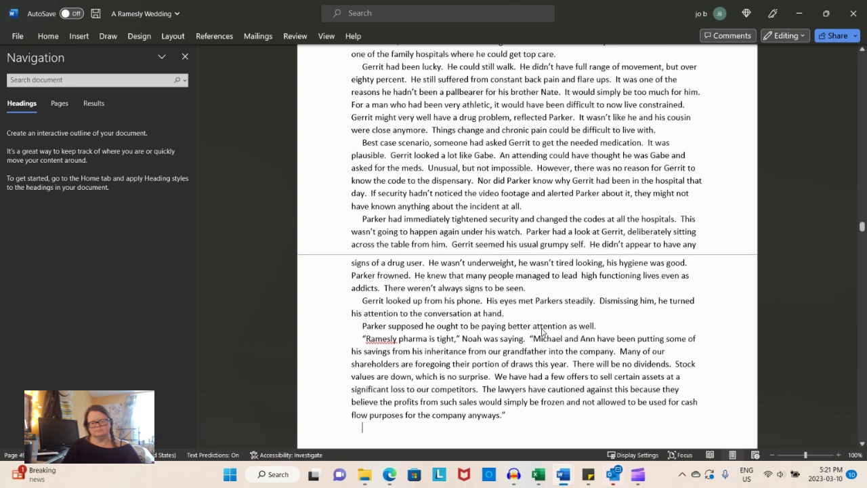
{"action": "type", "text": "\"How long can"}
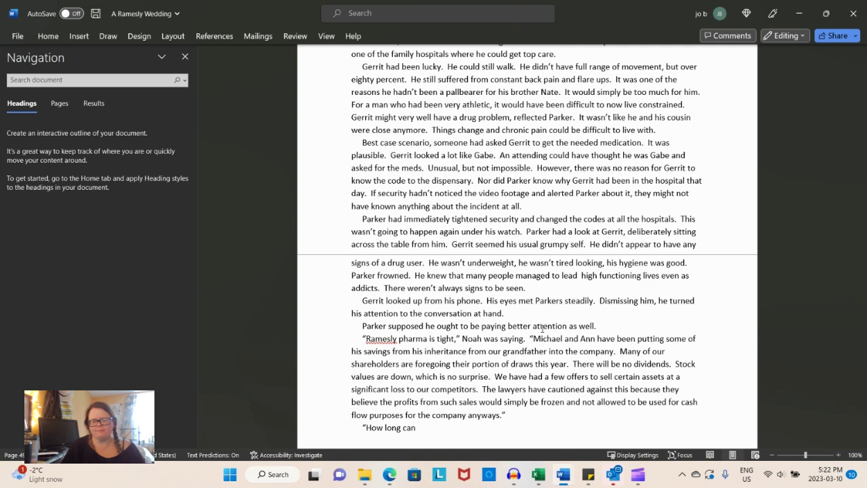
{"action": "type", "text": "your company hold"}
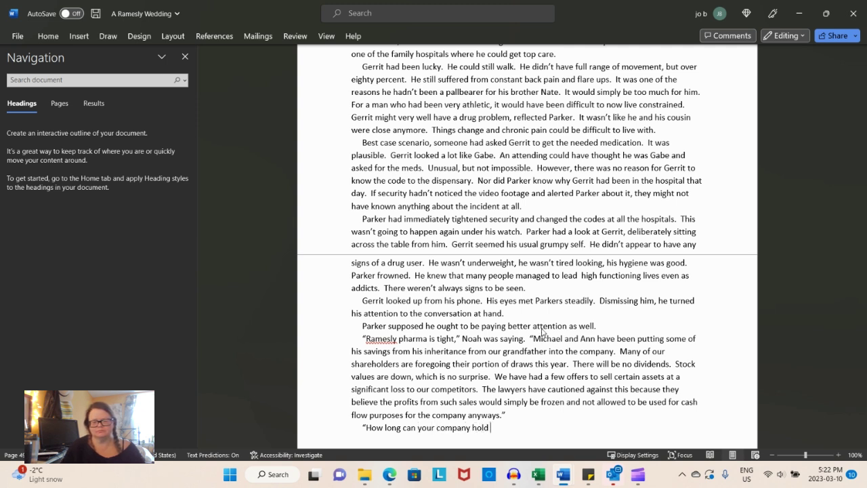
{"action": "type", "text": " out?\" questioned Dil"}
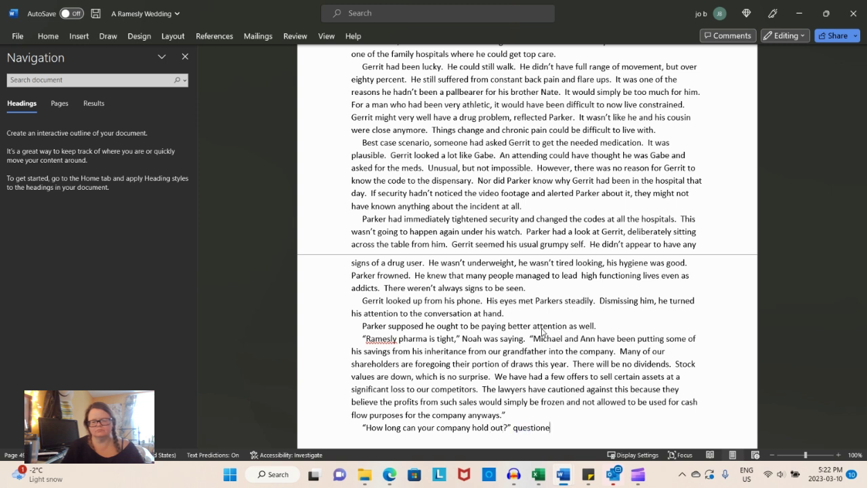
{"action": "type", "text": "lon"}
{"action": "key", "text": "BackSpace"}
{"action": "key", "text": "BackSpace"}
{"action": "key", "text": "BackSpace"}
{"action": "key", "text": "BackSpace"}
{"action": "key", "text": "BackSpace"}
{"action": "key", "text": "BackSpace"}
{"action": "type", "text": "Jake."}
{"action": "key", "text": "Return"}
- Type Noah's reply: "Maybe four more months," with supplier contracts coming due and payroll keeping workers
{"action": "type", "text": "\"Maybe four"}
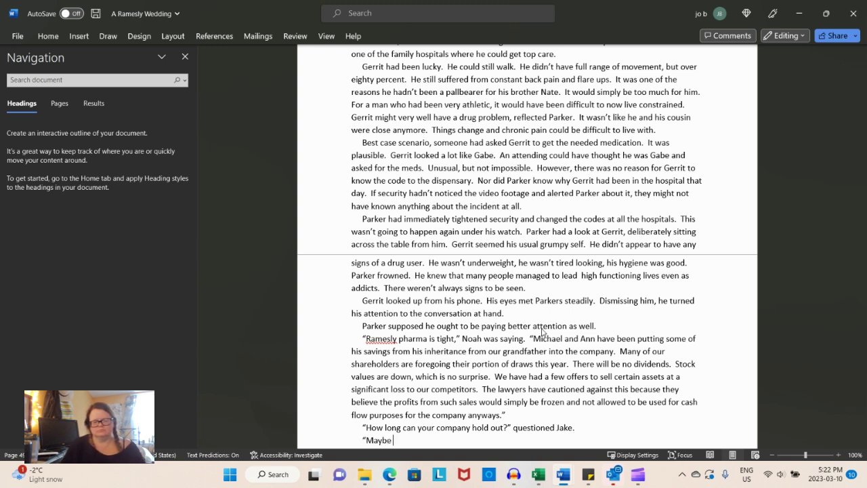
{"action": "type", "text": " more months."}
{"action": "type", "text": ",\""}
{"action": "type", "text": " shrugged"}
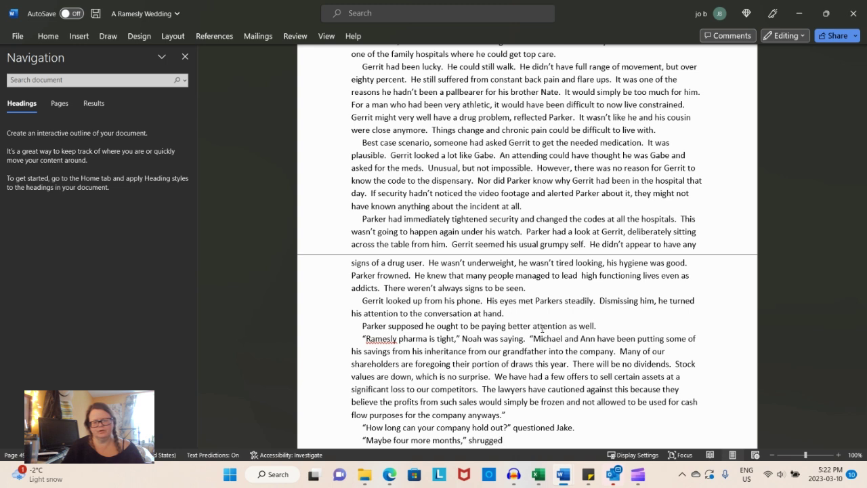
{"action": "type", "text": " Noah.  \"We are sti"}
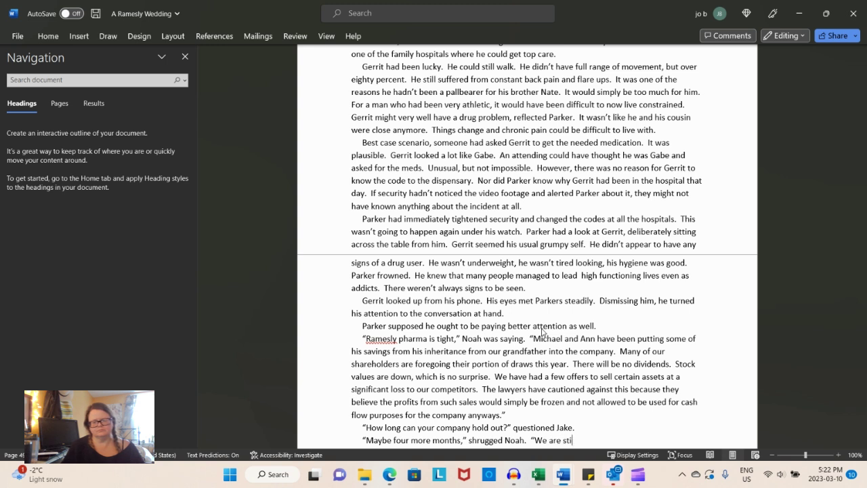
{"action": "type", "text": "ll profitable, we just can"}
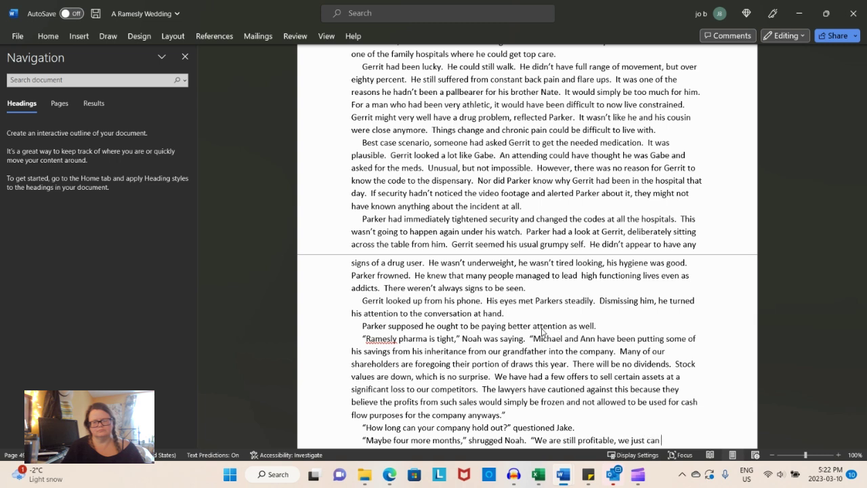
{"action": "type", "text": "'t access everyt"}
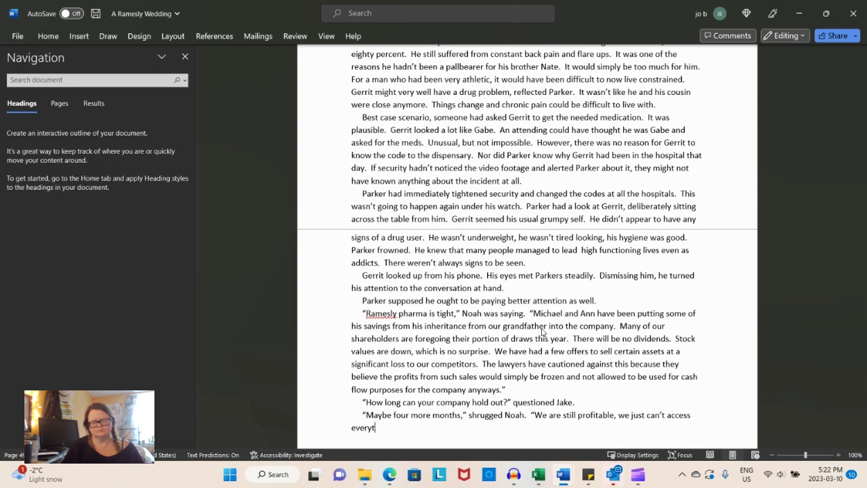
{"action": "type", "text": "hing we need"}
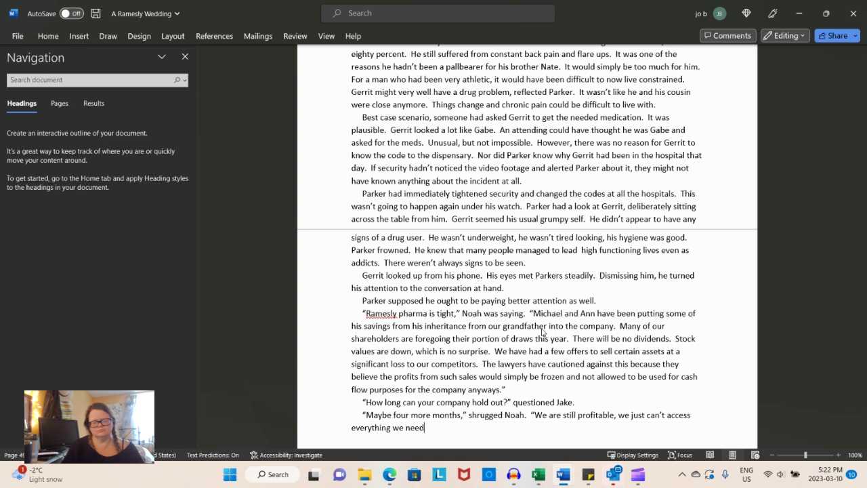
{"action": "key", "text": "BackSpace"}
{"action": "key", "text": "BackSpace"}
{"action": "key", "text": "BackSpace"}
{"action": "key", "text": "BackSpace"}
{"action": "key", "text": "BackSpace"}
{"action": "key", "text": "BackSpace"}
{"action": "key", "text": "BackSpace"}
{"action": "key", "text": "BackSpace"}
{"action": "key", "text": "BackSpace"}
{"action": "key", "text": "BackSpace"}
{"action": "key", "text": "BackSpace"}
{"action": "key", "text": "BackSpace"}
{"action": "key", "text": "BackSpace"}
{"action": "key", "text": "BackSpace"}
{"action": "key", "text": "BackSpace"}
{"action": "key", "text": "BackSpace"}
{"action": "key", "text": "BackSpace"}
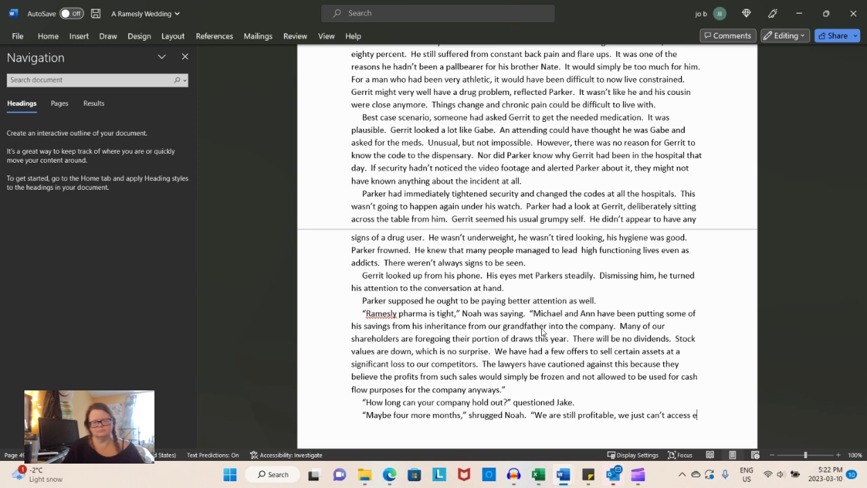
{"action": "type", "text": "our accounts.  "}
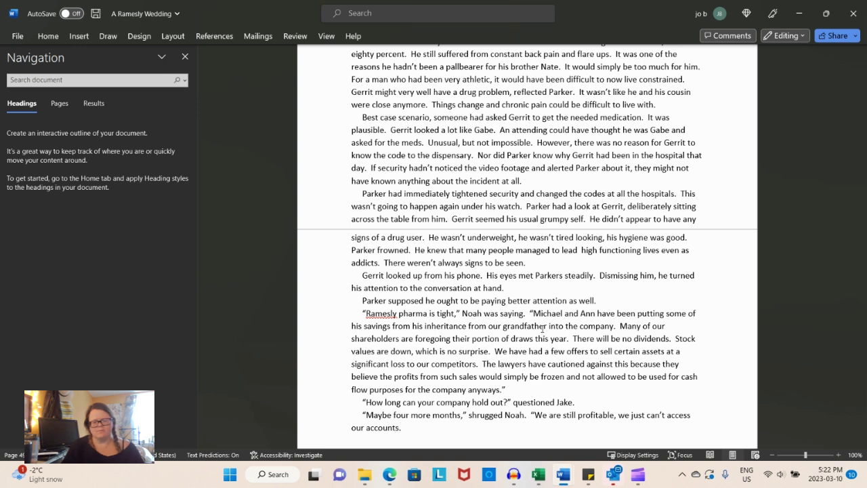
{"action": "type", "text": "In"}
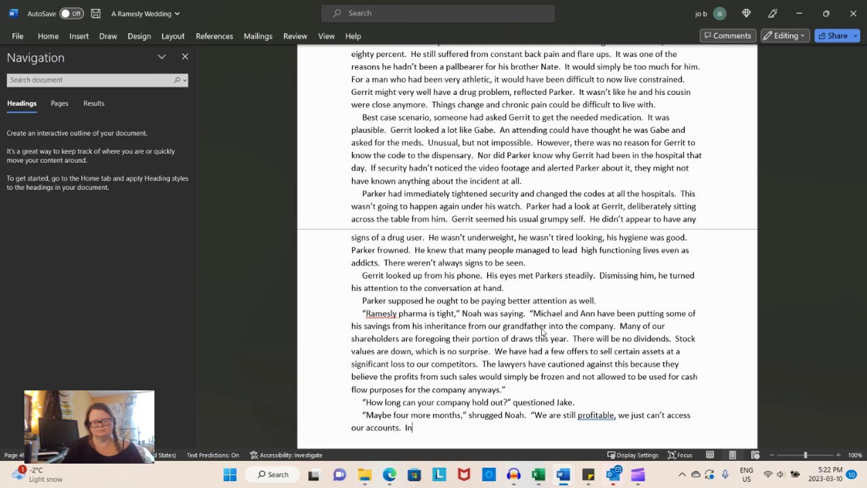
{"action": "type", "text": " four months we have supplier contracts coming due and "}
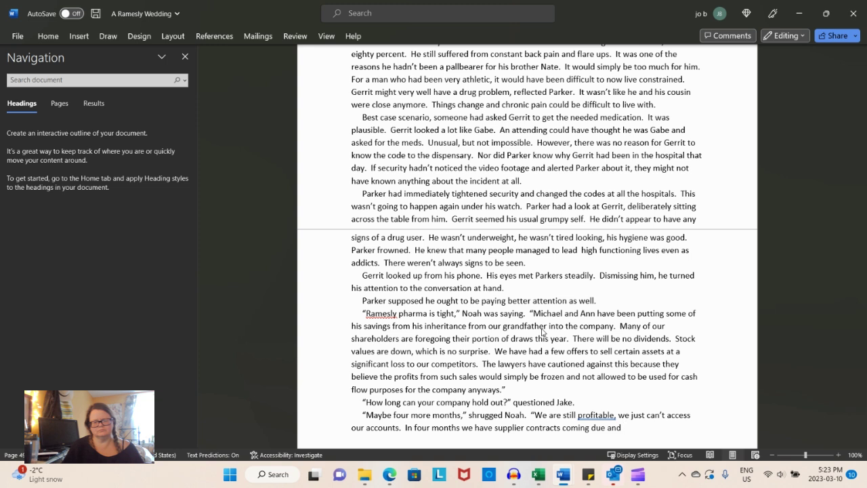
{"action": "type", "text": "can't continue without accessi"}
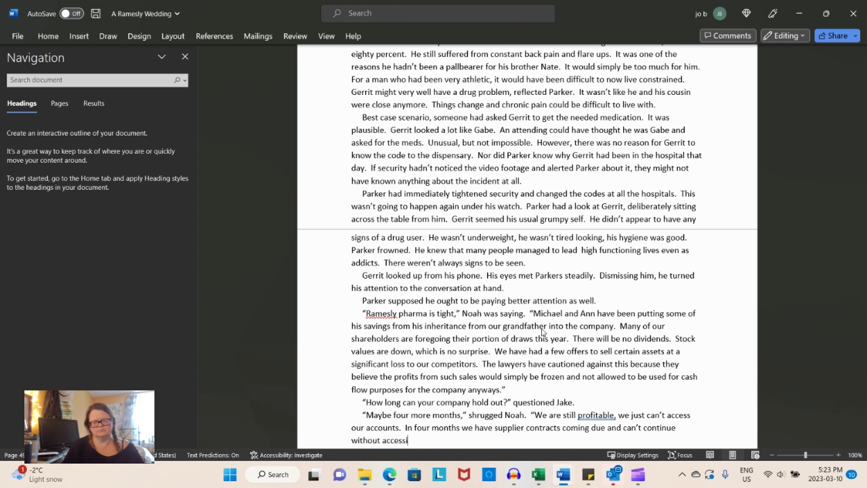
{"action": "type", "text": "ng more cash.  Mich"}
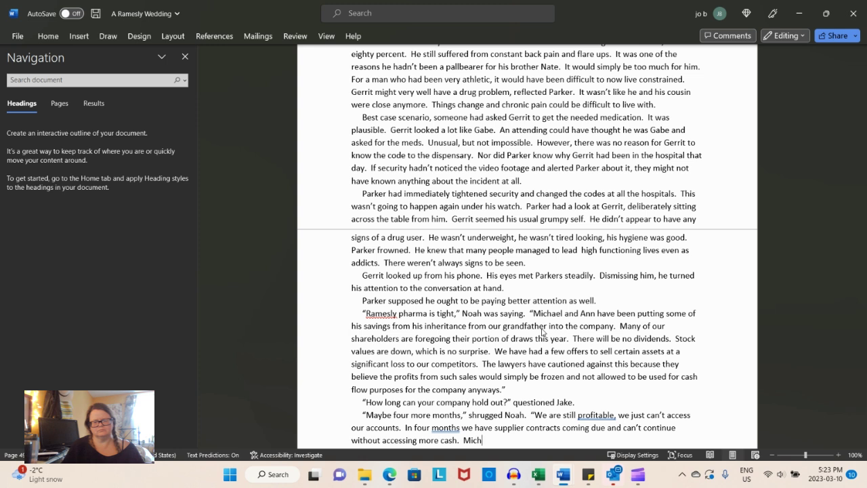
{"action": "type", "text": "ael is keeping up payro"}
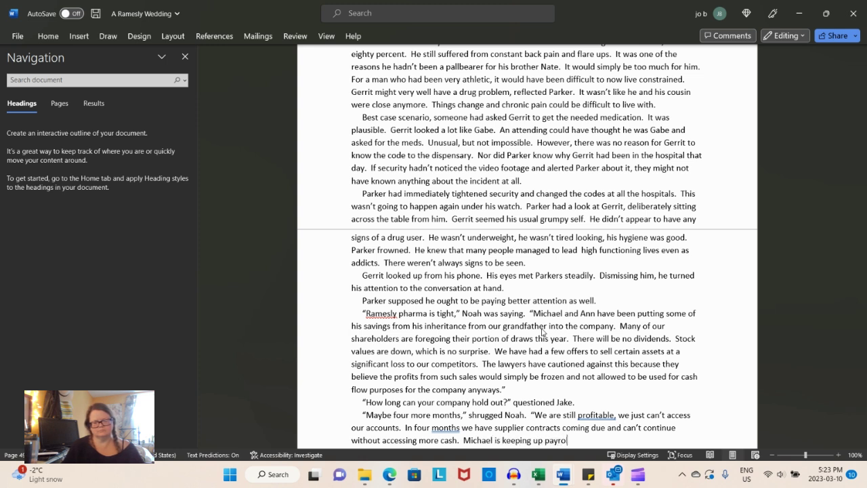
{"action": "type", "text": "ll , otherwise our workers would be "}
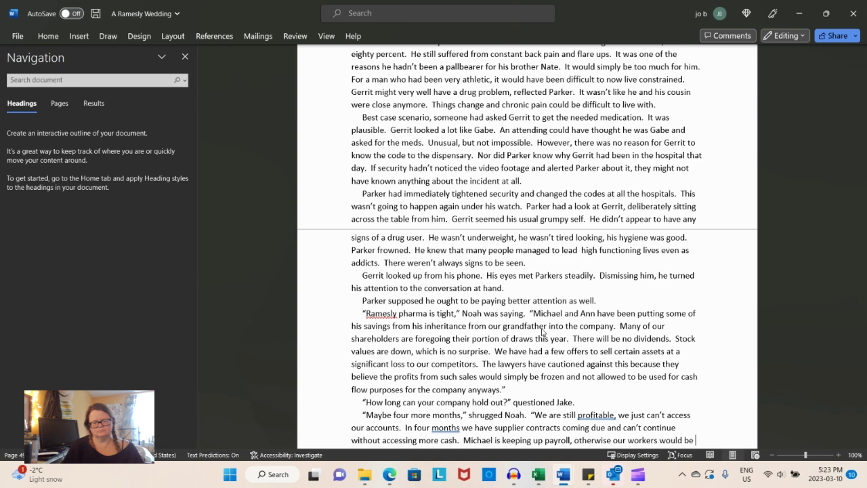
{"action": "type", "text": "walking by now."}
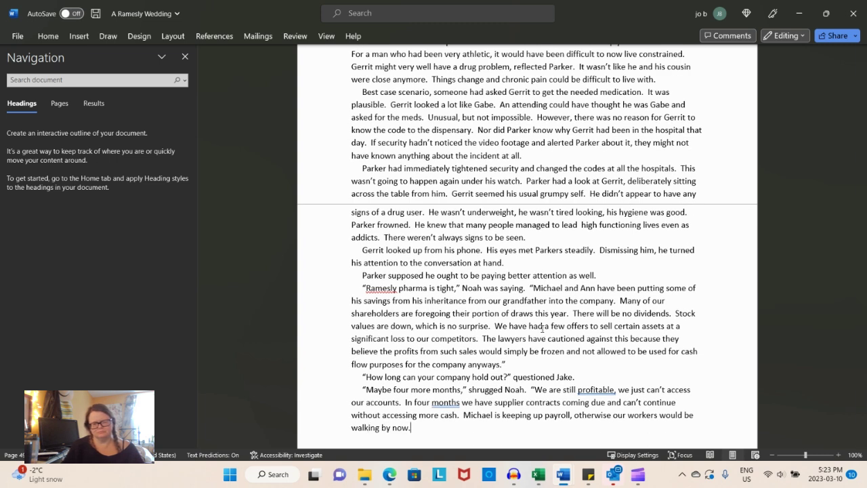
{"action": "type", "text": "\""}
{"action": "key", "text": "Return"}
- Add Max's line "I could put something in," offered Max
{"action": "type", "text": "\"How about youre"}
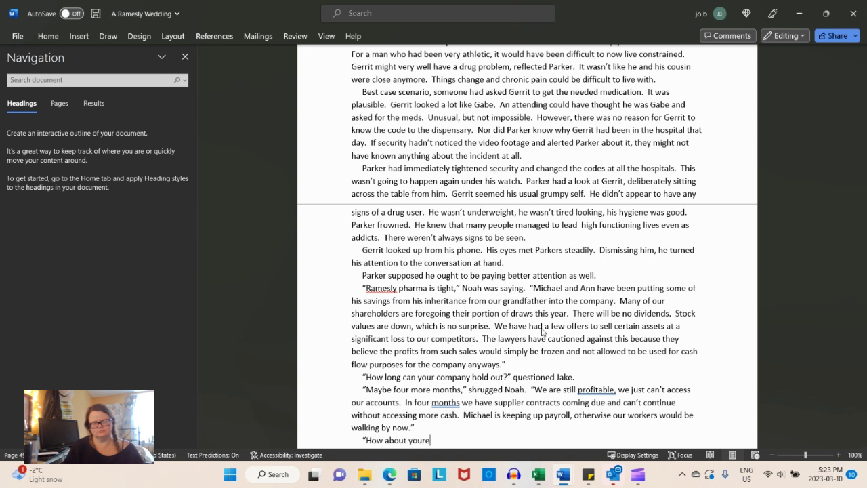
{"action": "key", "text": "BackSpace"}
{"action": "type", "text": "self?"}
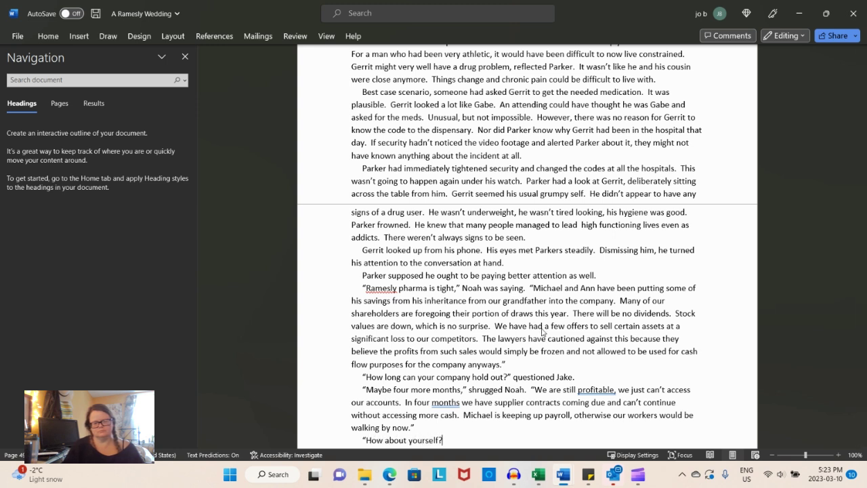
{"action": "key", "text": "BackSpace"}
{"action": "key", "text": "BackSpace"}
{"action": "key", "text": "BackSpace"}
{"action": "key", "text": "BackSpace"}
{"action": "key", "text": "BackSpace"}
{"action": "key", "text": "BackSpace"}
{"action": "key", "text": "BackSpace"}
{"action": "key", "text": "BackSpace"}
{"action": "key", "text": "BackSpace"}
{"action": "key", "text": "BackSpace"}
{"action": "key", "text": "BackSpace"}
{"action": "key", "text": "BackSpace"}
{"action": "key", "text": "BackSpace"}
{"action": "key", "text": "BackSpace"}
{"action": "key", "text": "BackSpace"}
{"action": "key", "text": "BackSpace"}
{"action": "key", "text": "BackSpace"}
{"action": "key", "text": "BackSpace"}
{"action": "key", "text": "BackSpace"}
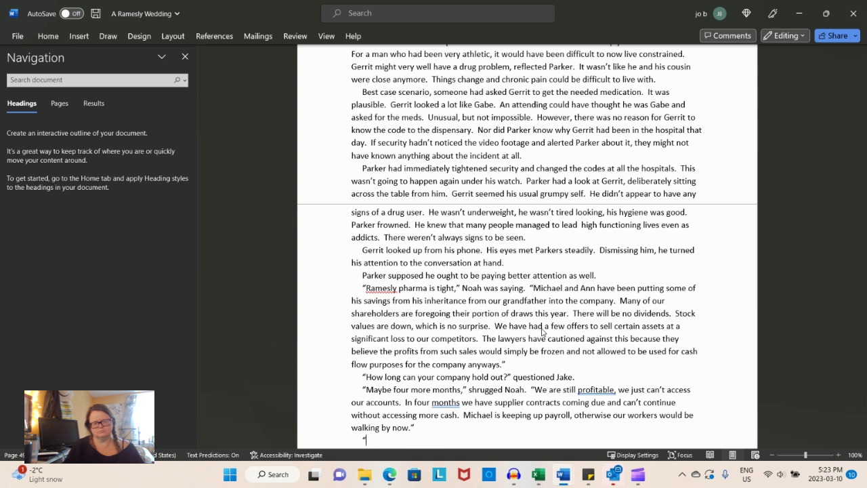
{"action": "type", "text": "I could put something in,\" o"}
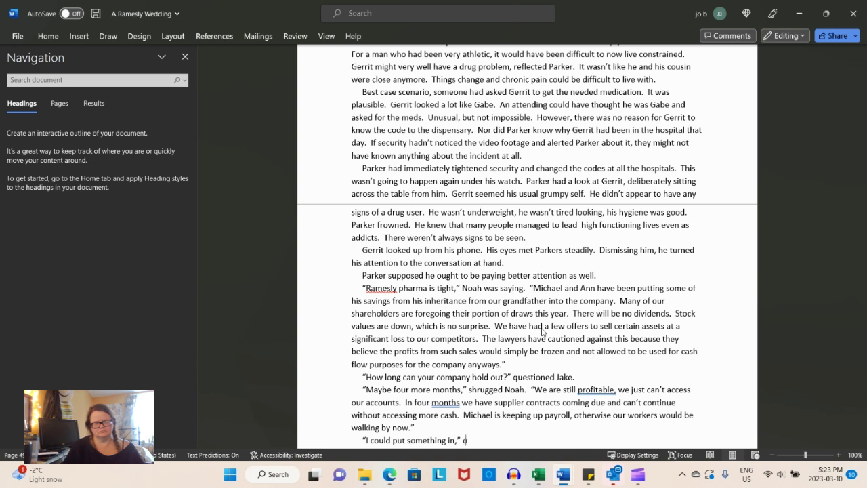
{"action": "type", "text": "ffred"}
{"action": "key", "text": "BackSpace"}
{"action": "key", "text": "BackSpace"}
{"action": "type", "text": "ed Max."}
{"action": "key", "text": "Return"}
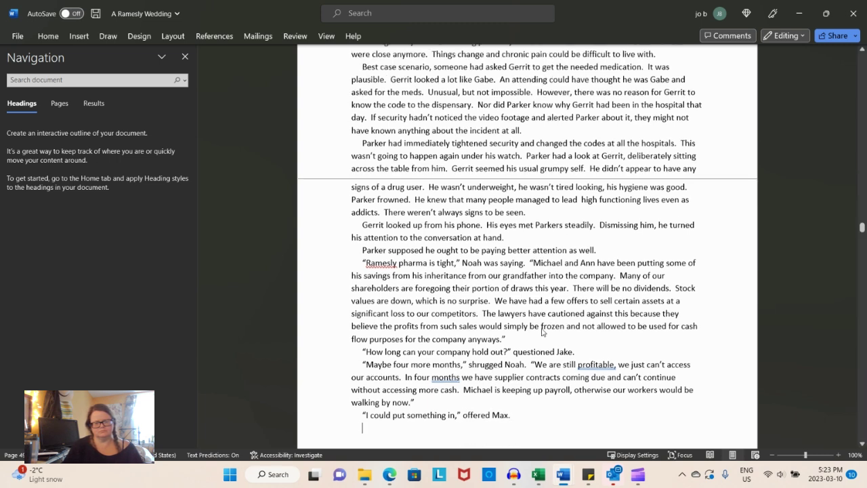
- Type Noah's reply: a drop in the bucket, only Elle's salary, the nanny let go, a vicious cycle
{"action": "type", "text": "Noah shook his head.. \"Drop in t"}
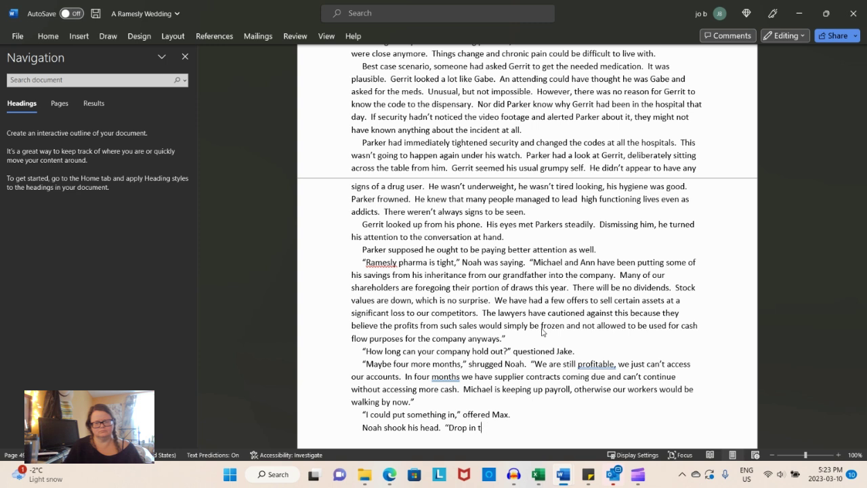
{"action": "type", "text": "he bucket.  You aren"}
{"action": "type", "text": "'t rich enough"}
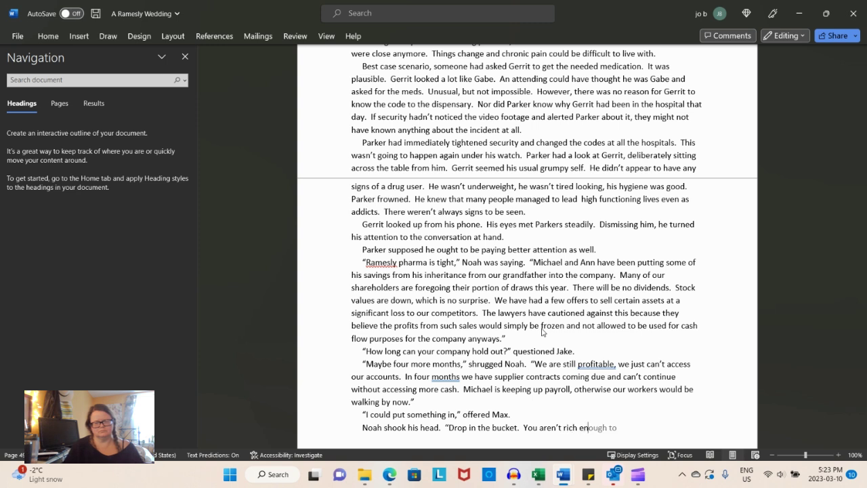
{"action": "type", "text": ".  Besides, if push comes"}
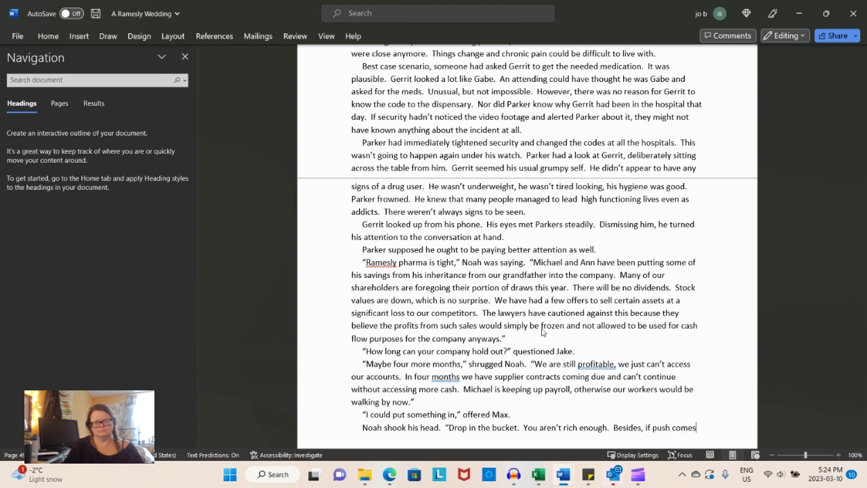
{"action": "type", "text": " to shove, Elle "}
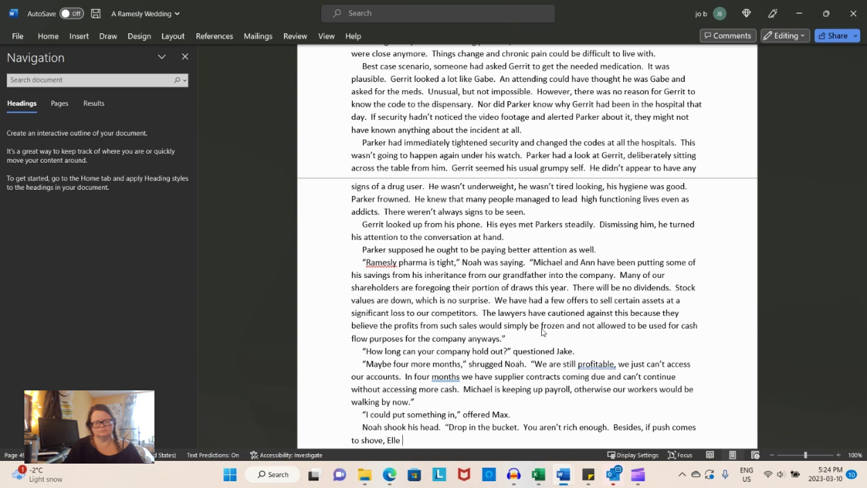
{"action": "type", "text": "and the kids might be m"}
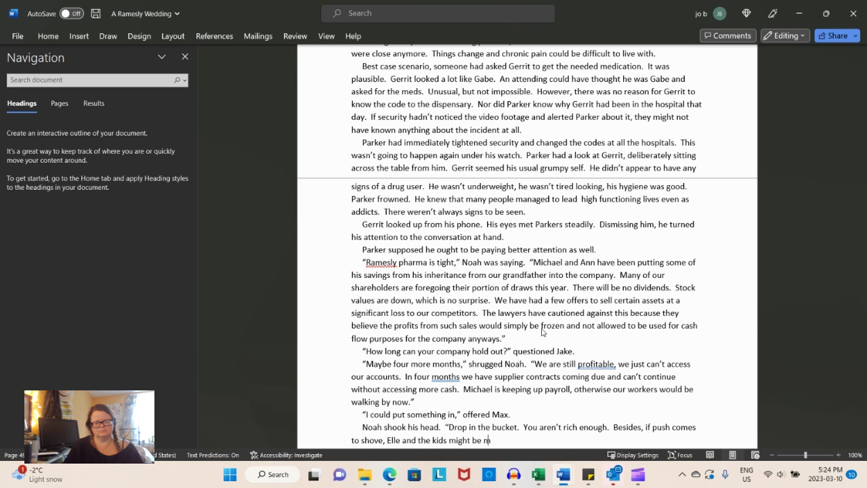
{"action": "type", "text": "oving in with you"}
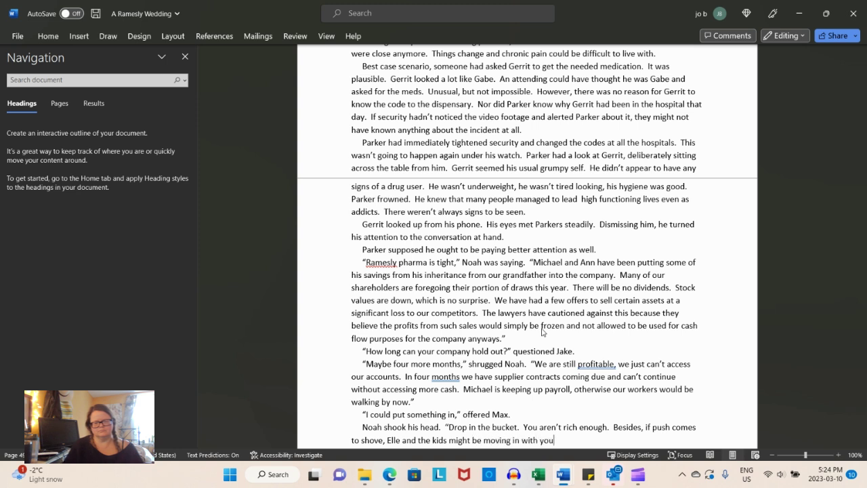
{"action": "type", "text": ".  We"}
{"action": "key", "text": "BackSpace"}
{"action": "type", "text": "ith only Elle’"}
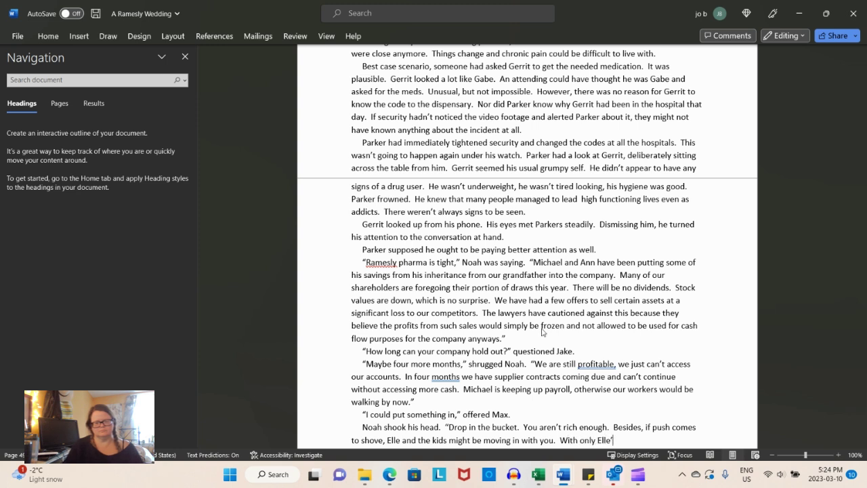
{"action": "type", "text": "le's salary, we have let the"}
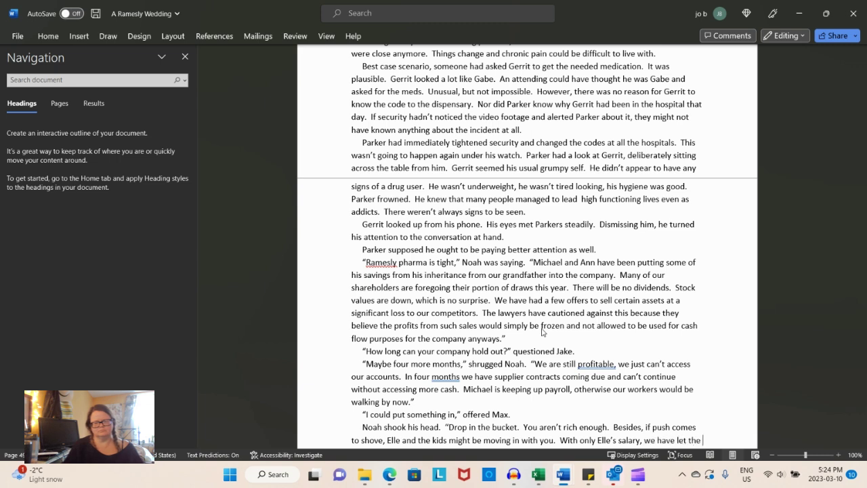
{"action": "type", "text": " nanny go,"}
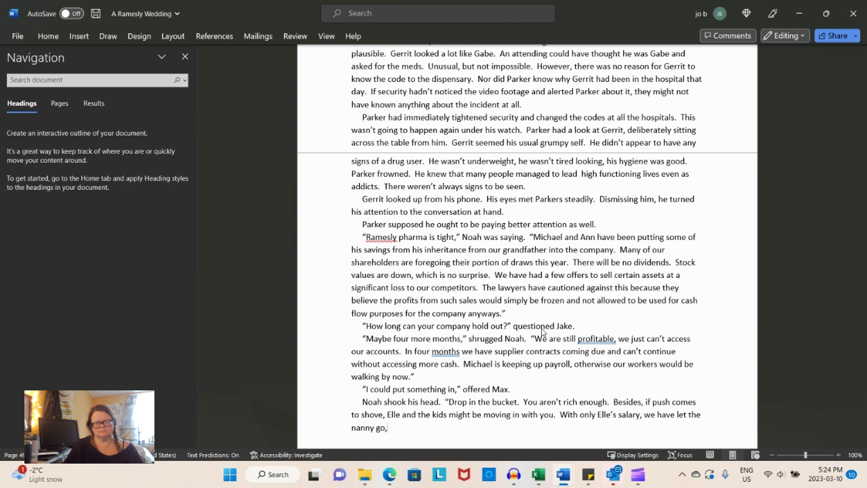
{"action": "type", "text": "and are just pa"}
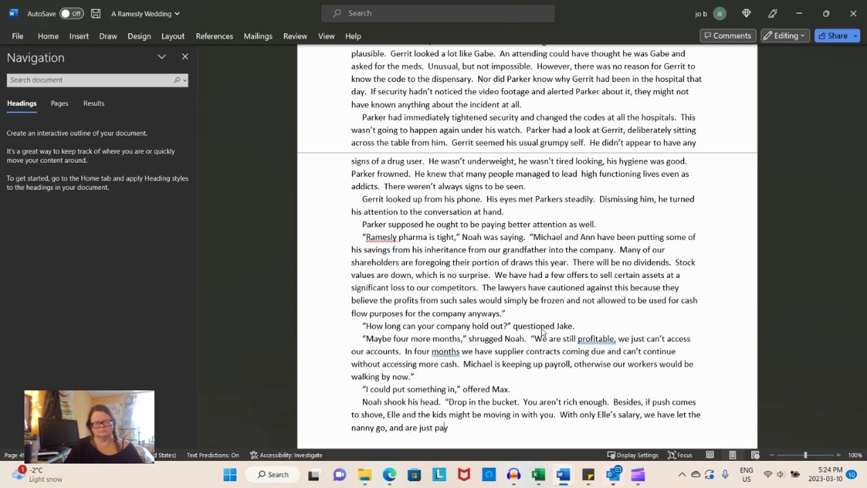
{"action": "type", "text": "ying the bills."}
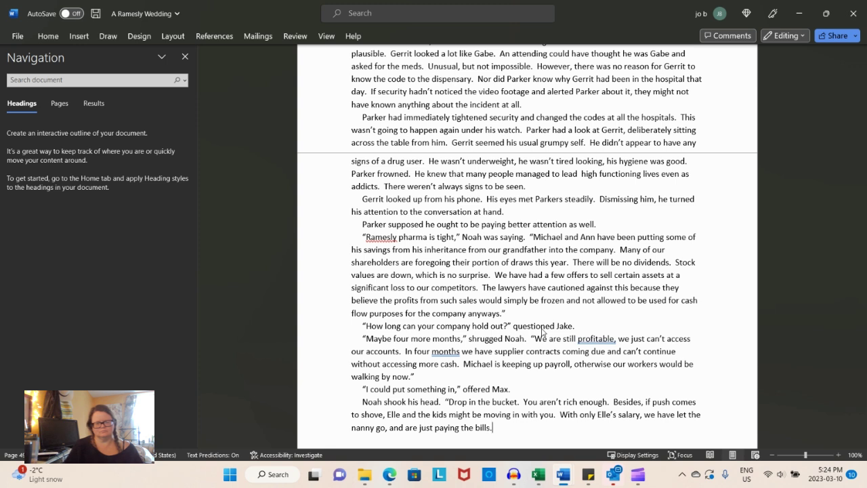
{"action": "type", "text": "  It's a f"}
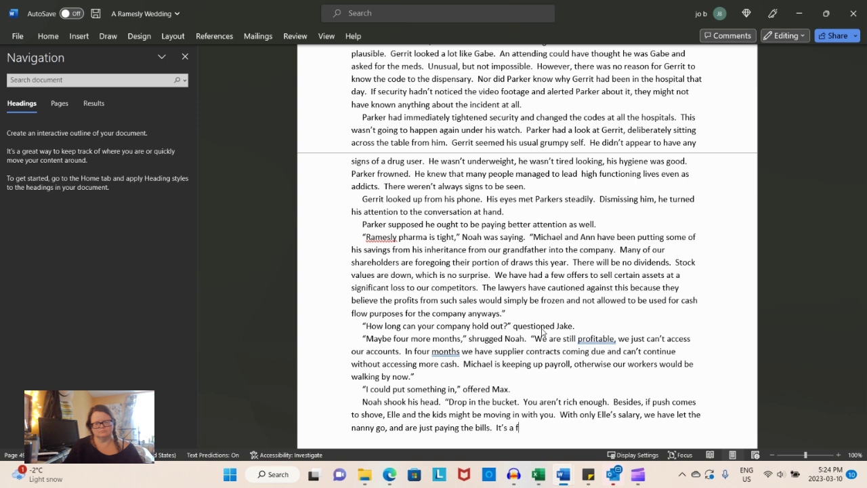
{"action": "type", "text": "vicious cycle.\""}
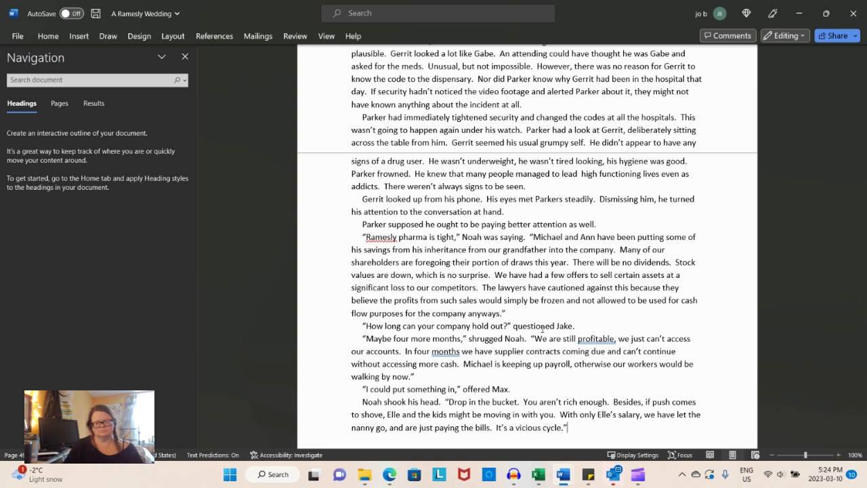
{"action": "key", "text": "Return"}
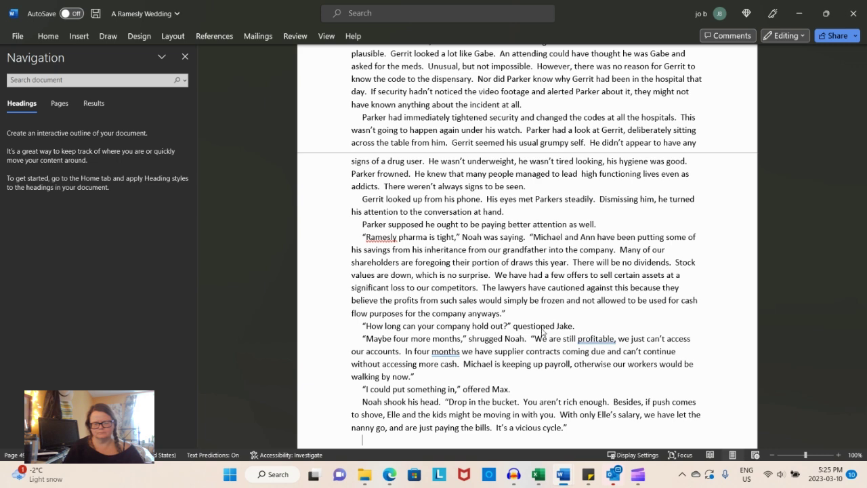
- Add Jake's question about the FBI wrapping up, and begin Everett's "Nothing definite" reply about Agent Kepler
{"action": "type", "text": "\""}
{"action": "type", "text": "Have the F"}
{"action": "type", "text": "BI given any i"}
{"action": "type", "text": "ndication when they"}
{"action": "type", "text": " are going to wrap t"}
{"action": "type", "text": "he investigation "}
{"action": "type", "text": "up?  When"}
{"action": "type", "text": " we can gai"}
{"action": "type", "text": "n control of o"}
{"action": "type", "text": "ur assets agai"}
{"action": "type", "text": "n?\" "}
{"action": "type", "text": "wondered"}
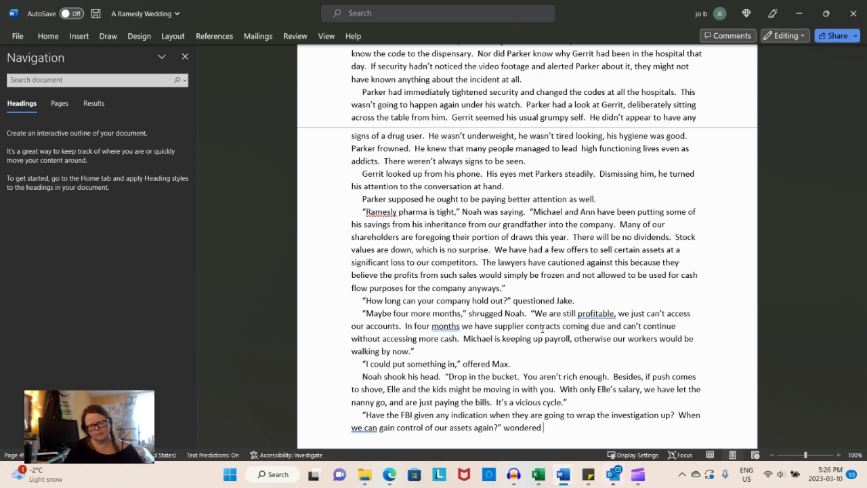
{"action": "type", "text": "Jake."}
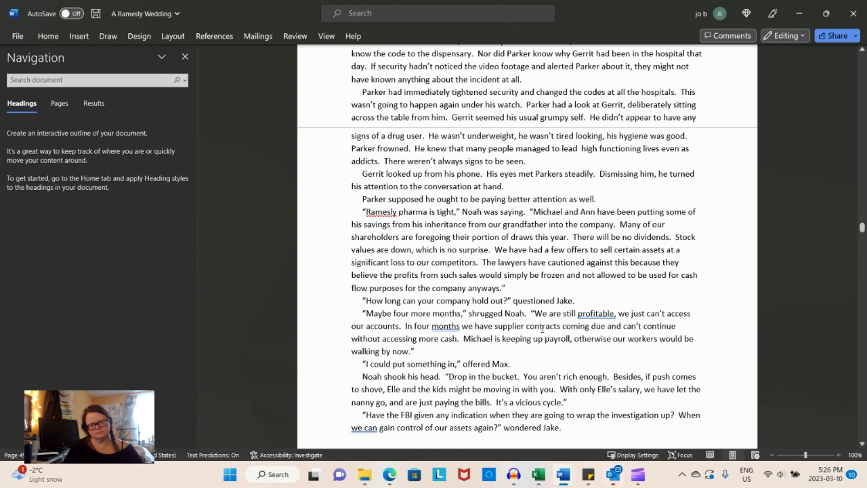
{"action": "type", "text": "“Nothing e"}
{"action": "key", "text": "BackSpace"}
{"action": "type", "text": "definite,”"}
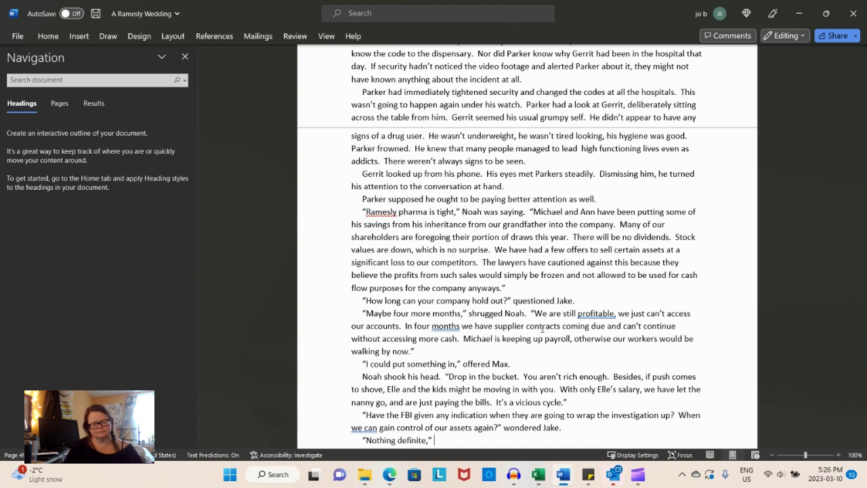
{"action": "type", "text": " replied a grim Everett.  “Bree has been trying to talk to Agent Kepler about this.  "}
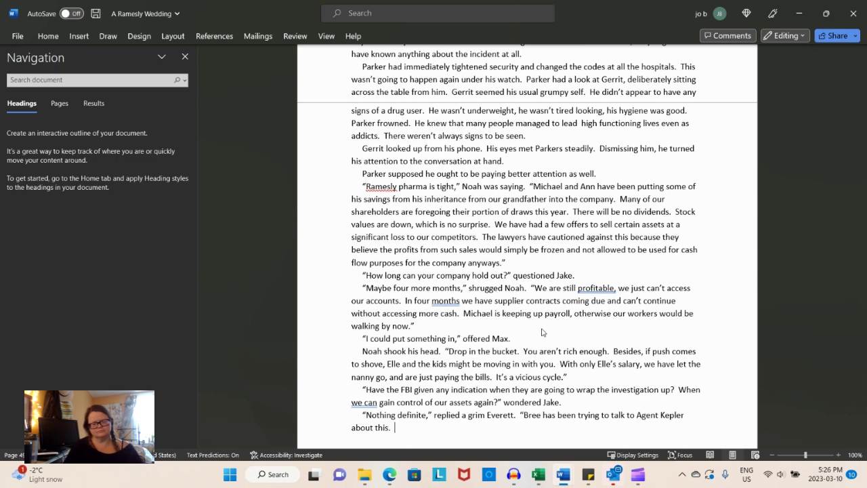
{"action": "type", "text": "She and the go"}
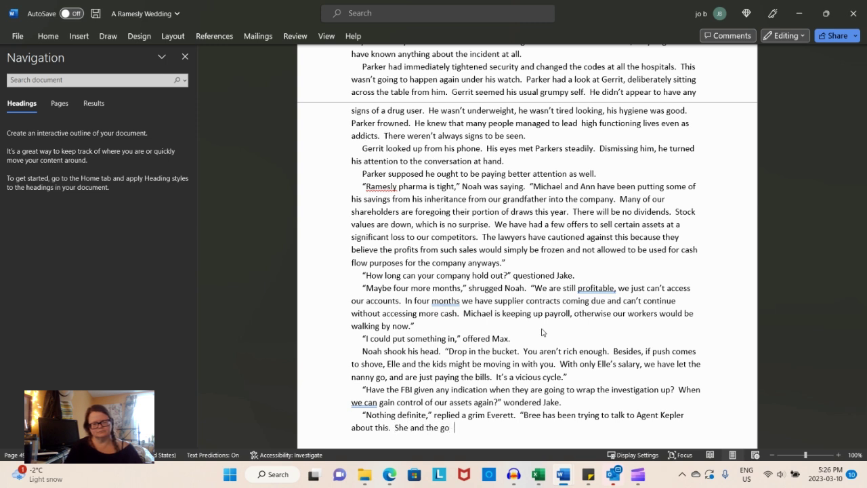
- Finish Everett's reply: Kepler keeping mum, ending "A source said their might be new charges."
{"action": "key", "text": "BackSpace"}
{"action": "key", "text": "BackSpace"}
{"action": "key", "text": "BackSpace"}
{"action": "key", "text": "BackSpace"}
{"action": "key", "text": "BackSpace"}
{"action": "key", "text": "BackSpace"}
{"action": "type", "text": "Kepler have a history."}
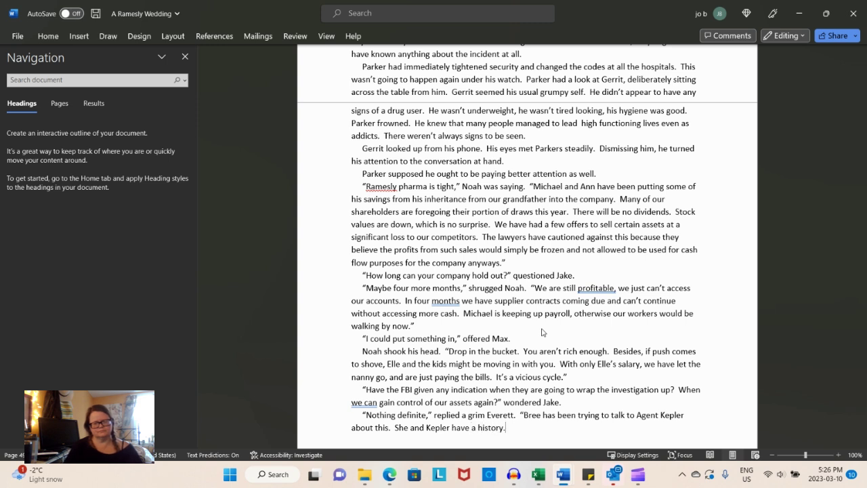
{"action": "type", "text": "  However, he is currently k"}
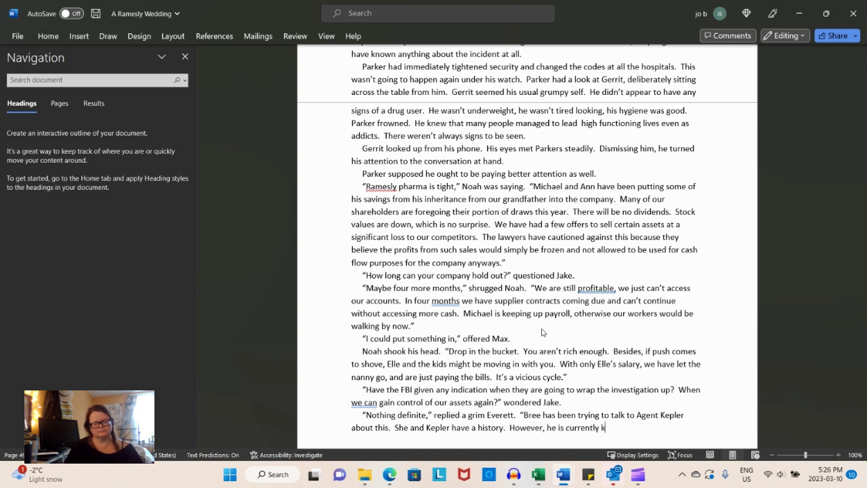
{"action": "type", "text": "eeping mum"}
{"action": "type", "text": "."}
{"action": "type", "text": "  We did ha"}
{"action": "type", "text": "ve wor"}
{"action": "type", "text": "d that something"}
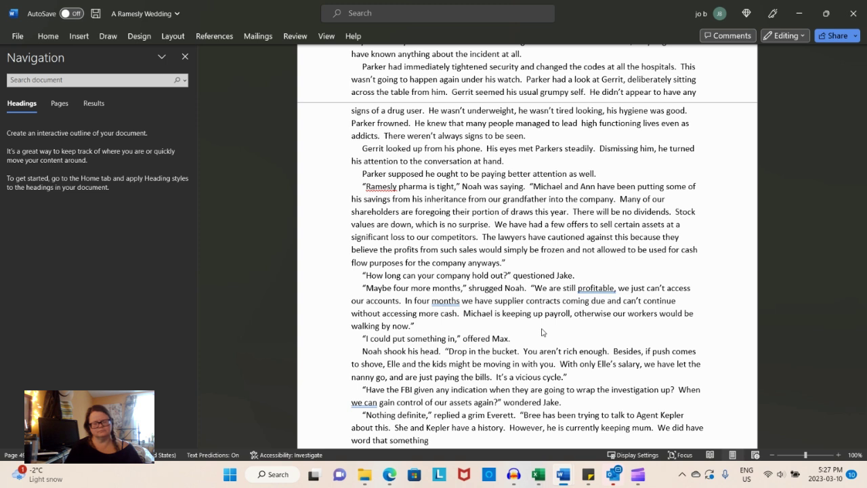
{"action": "type", "text": "might happen soon though"}
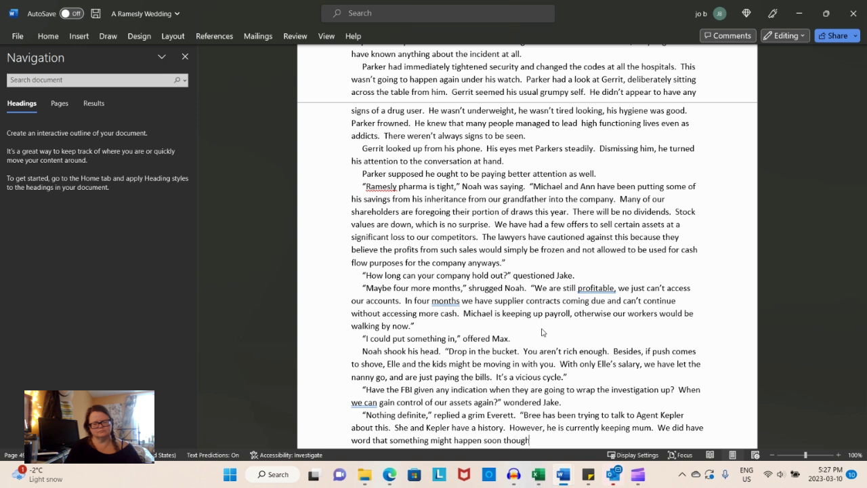
{"action": "type", "text": ".  Whether that is rega"}
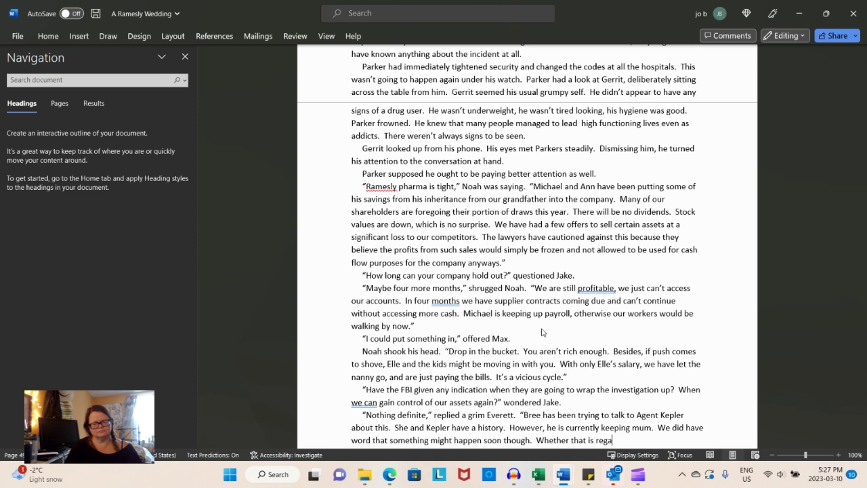
{"action": "key", "text": "BackSpace"}
{"action": "key", "text": "BackSpace"}
{"action": "key", "text": "BackSpace"}
{"action": "key", "text": "BackSpace"}
{"action": "key", "text": "BackSpace"}
{"action": "key", "text": "BackSpace"}
{"action": "key", "text": "BackSpace"}
{"action": "key", "text": "BackSpace"}
{"action": "key", "text": "BackSpace"}
{"action": "key", "text": "BackSpace"}
{"action": "key", "text": "BackSpace"}
{"action": "key", "text": "BackSpace"}
{"action": "key", "text": "BackSpace"}
{"action": "key", "text": "BackSpace"}
{"action": "key", "text": "BackSpace"}
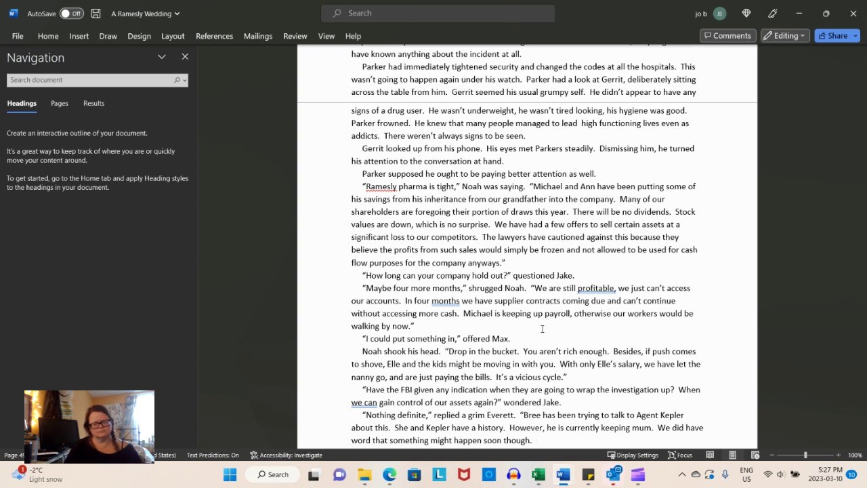
{"action": "type", "text": "A source said their might "}
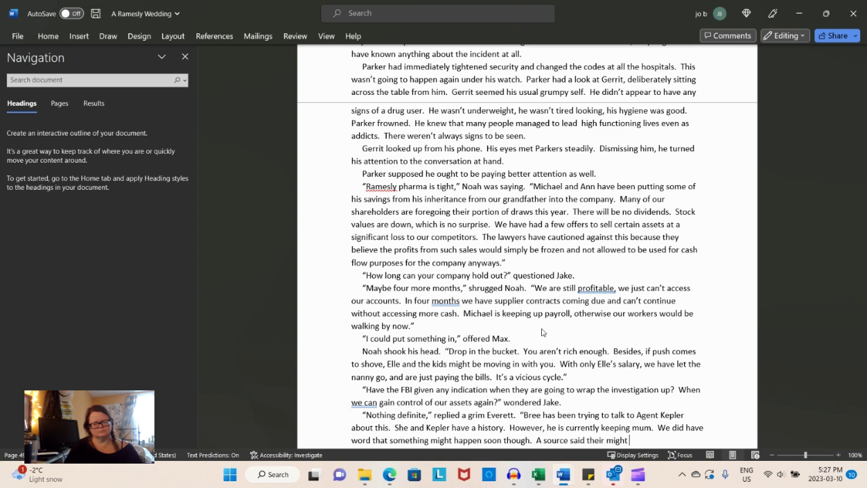
{"action": "type", "text": "be new charges.\""}
{"action": "key", "text": "Return"}
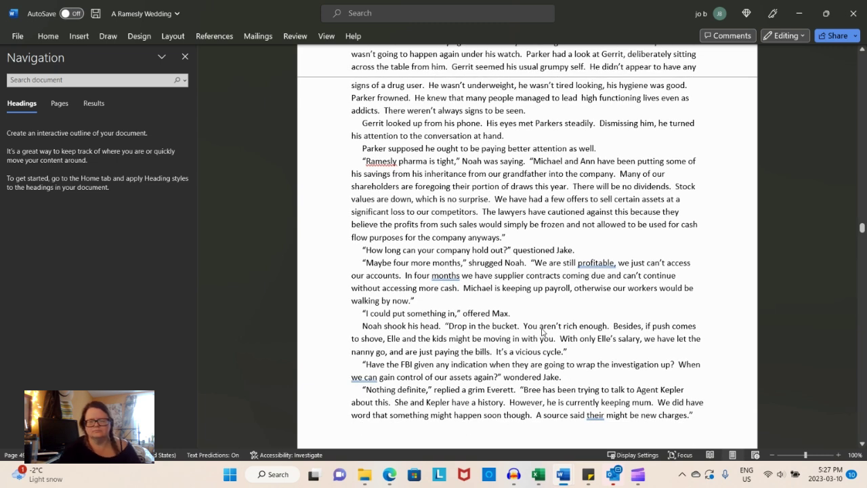
- Add to Jake's line that Sterling hasn't been able to make much progress
{"action": "left_click", "coordinate": [565, 375]}
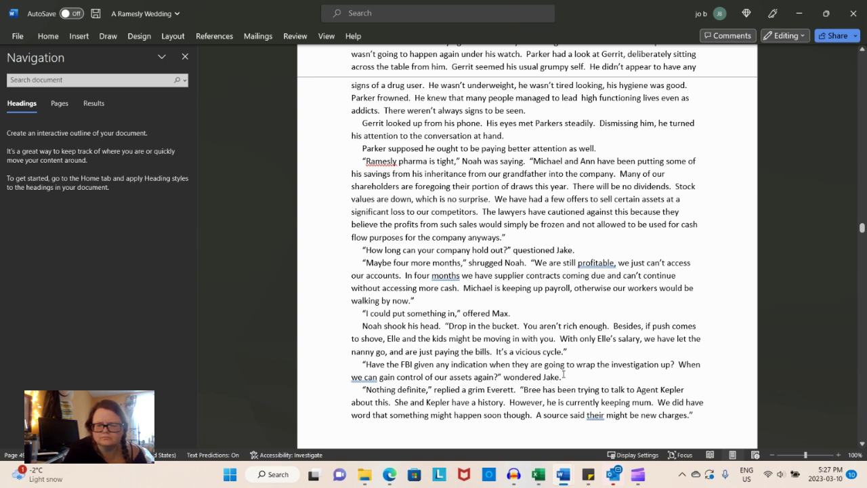
{"action": "type", "text": "St"}
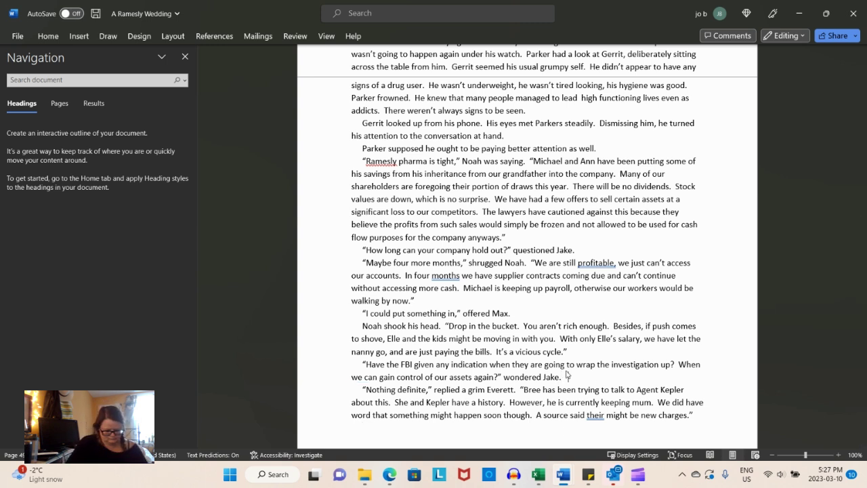
{"action": "type", "text": "erling has been"}
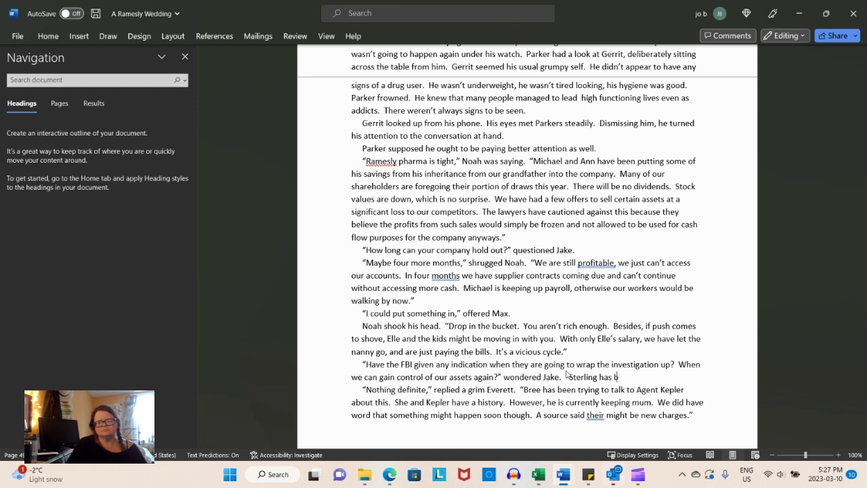
{"action": "type", "text": "g to find"}
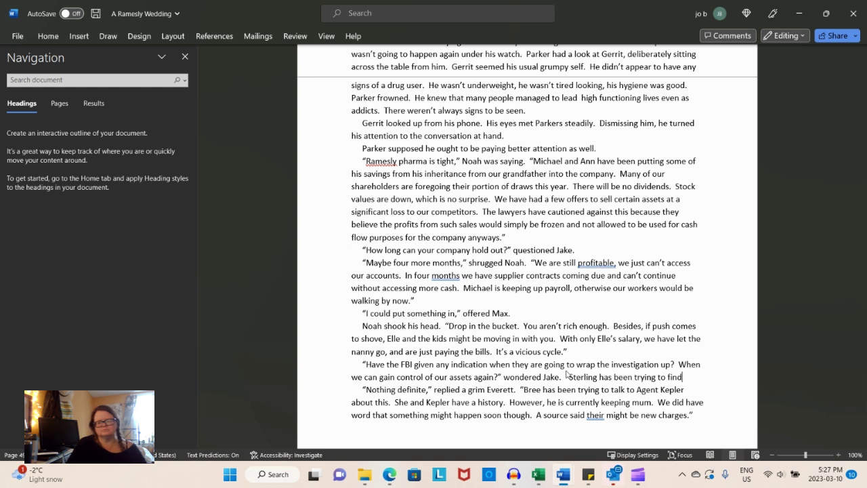
{"action": "type", "text": " out information"}
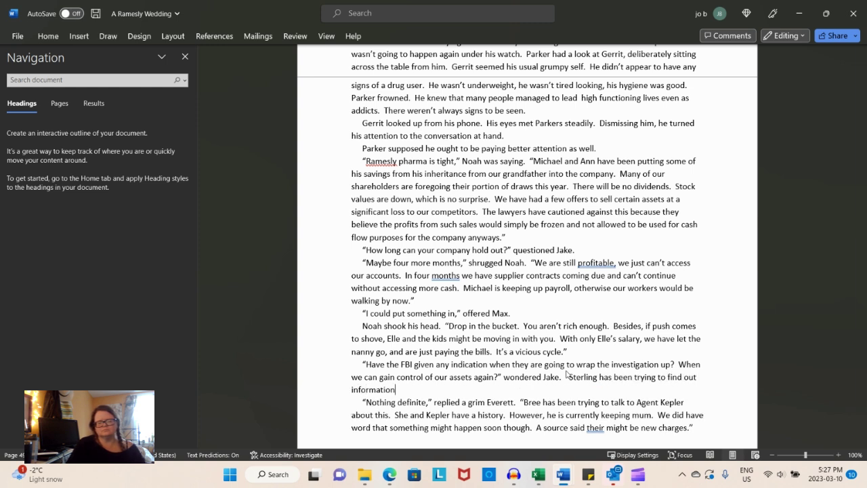
{"action": "type", "text": " for us but"}
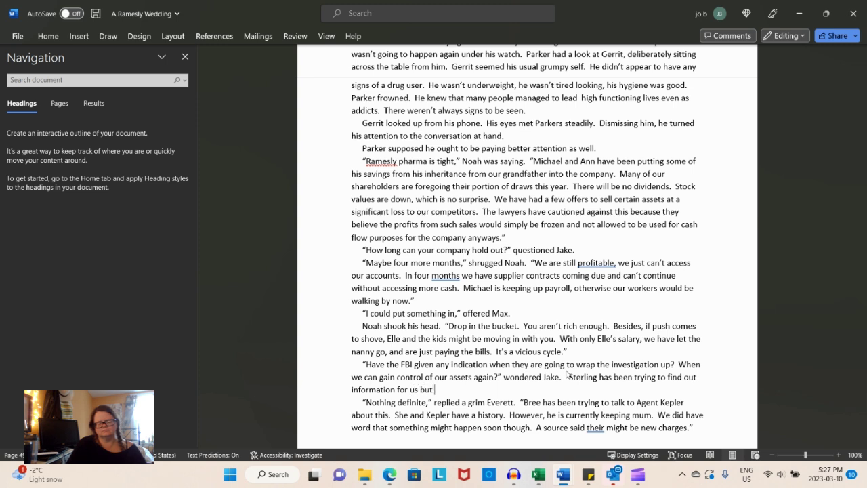
{"action": "type", "text": " hasn't been able to make "}
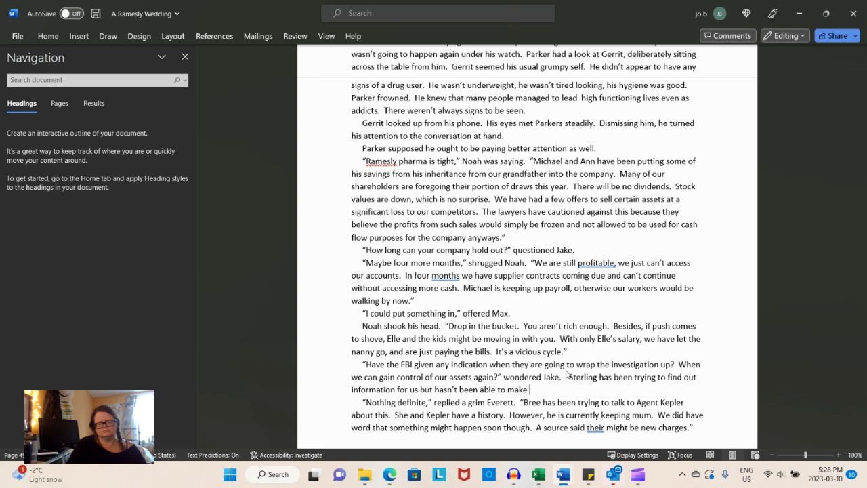
{"action": "type", "text": "much progress.\""}
- Correct "their" to "there" in Everett's reply
{"action": "key", "text": "Down"}
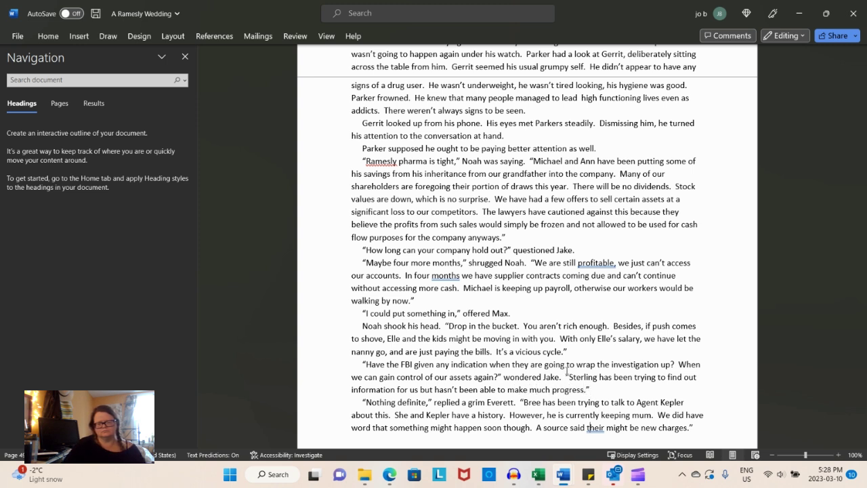
{"action": "key", "text": "Right"}
{"action": "key", "text": "Right"}
{"action": "key", "text": "Right"}
{"action": "key", "text": "Right"}
{"action": "key", "text": "Delete"}
{"action": "key", "text": "BackSpace"}
{"action": "type", "text": "re"}
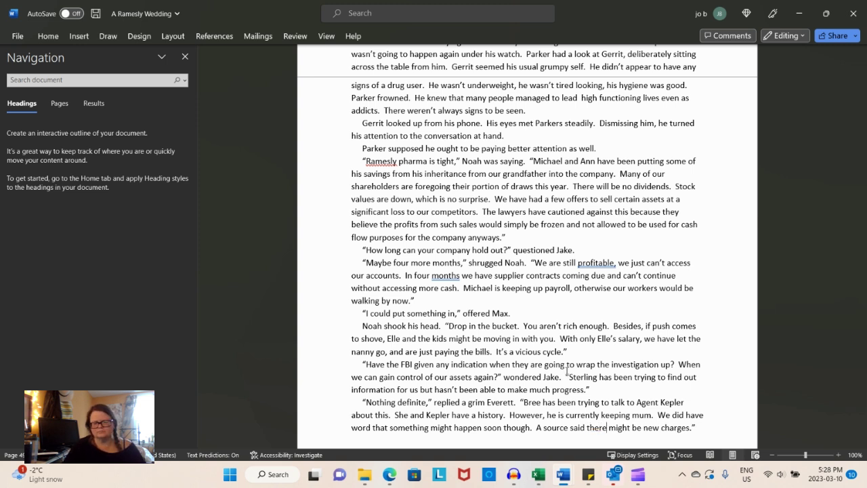
{"action": "key", "text": "End"}
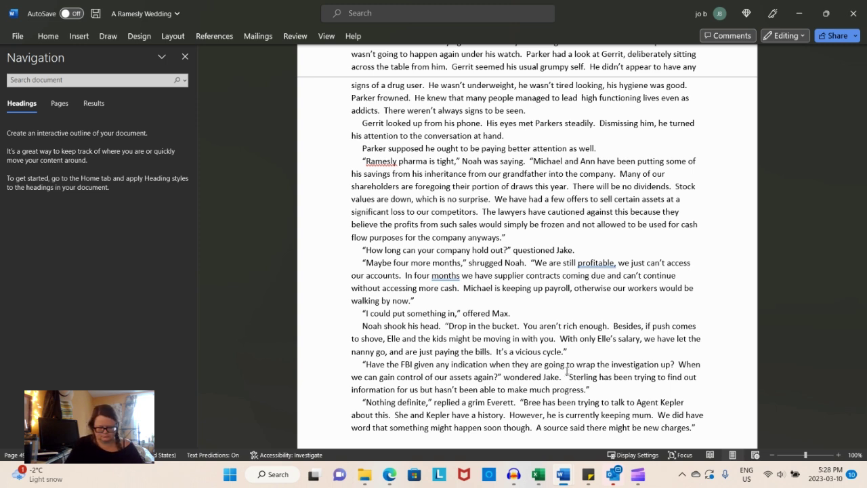
- Add Ben's line "New charges?" enquired Ben with a frown
{"action": "key", "text": "Return"}
{"action": "type", "text": "“New charges"}
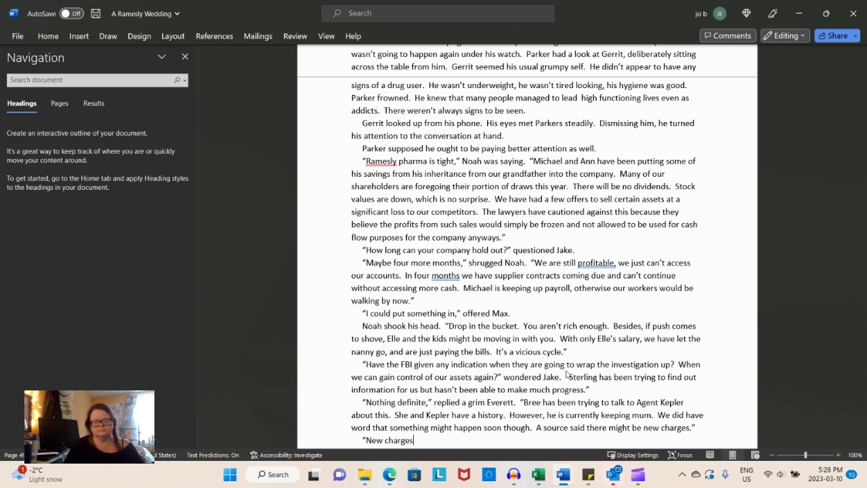
{"action": "type", "text": "?”"}
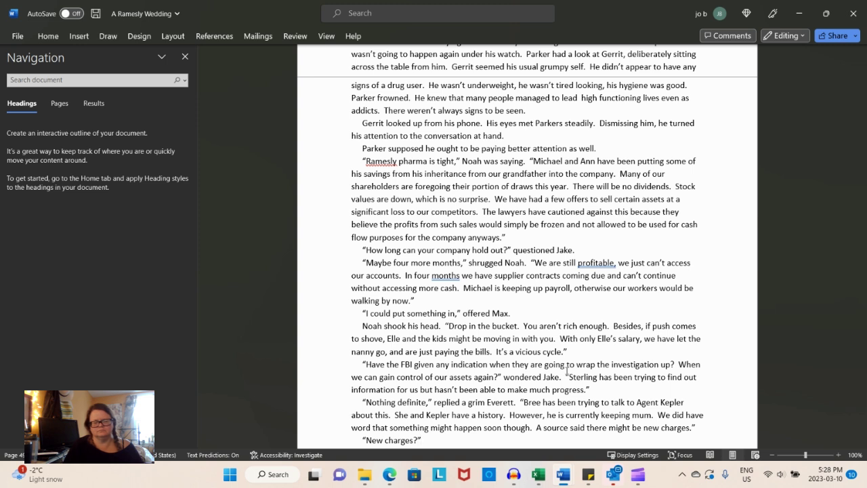
{"action": "type", "text": " enquird"}
{"action": "key", "text": "Left"}
{"action": "type", "text": "ed "}
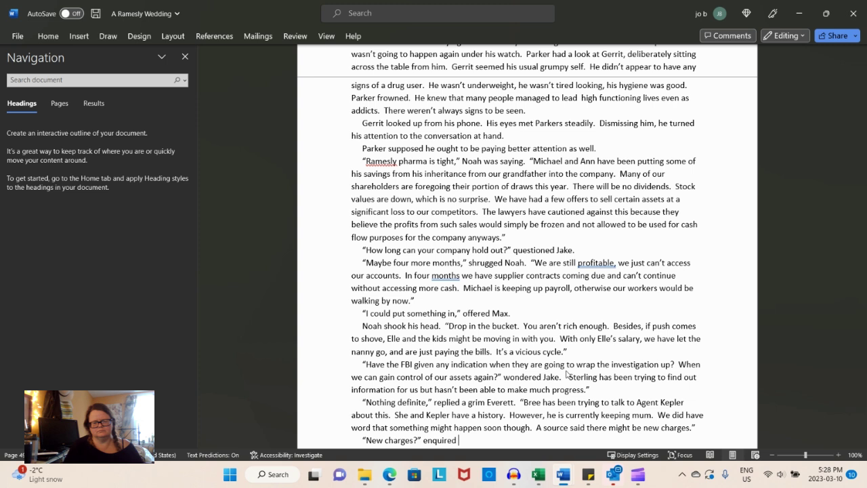
{"action": "type", "text": "Ben.  “"}
{"action": "type", "text": "with a f"}
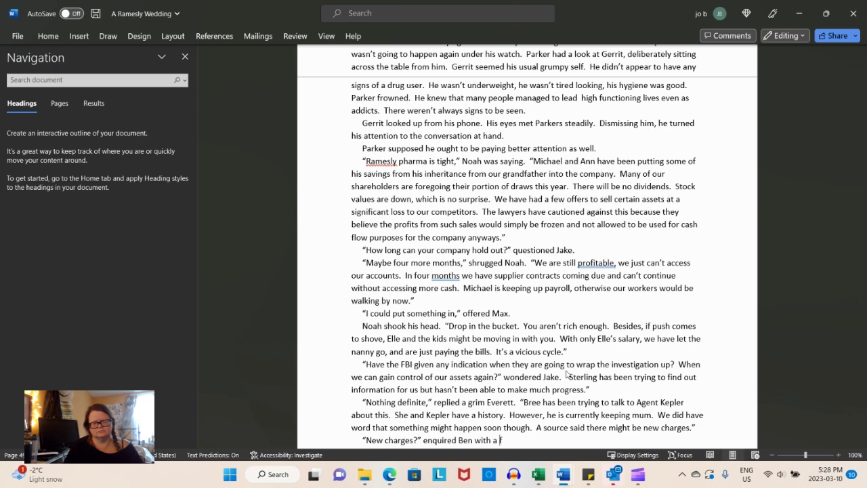
{"action": "type", "text": "rown."}
- Type Everett's reply "Yeah. No idea what they might be though," shrugged Everett
{"action": "key", "text": "Return"}
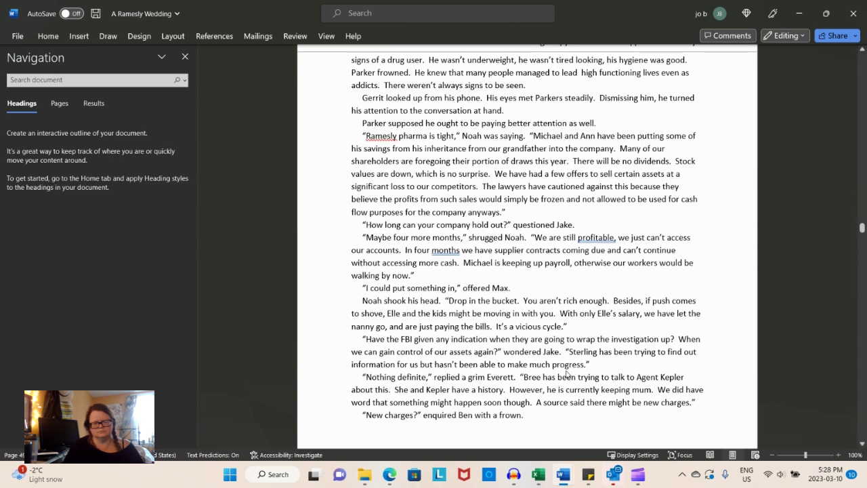
{"action": "type", "text": "\""}
{"action": "key", "text": "BackSpace"}
{"action": "type", "text": "Yeah.  No"}
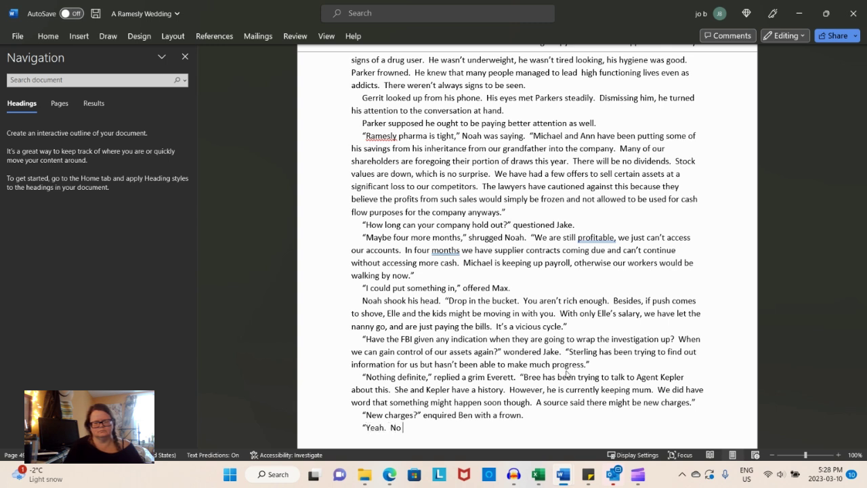
{"action": "type", "text": " idea what tho"}
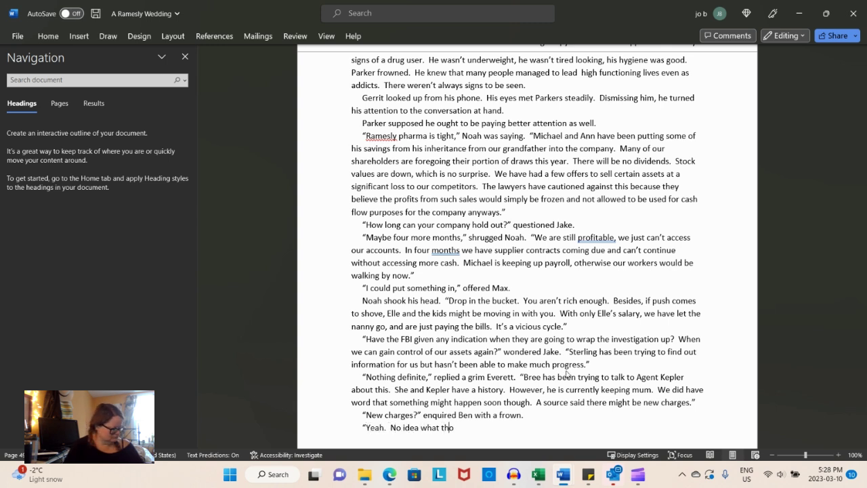
{"action": "type", "text": "ug"}
{"action": "key", "text": "BackSpace"}
{"action": "key", "text": "BackSpace"}
{"action": "key", "text": "BackSpace"}
{"action": "key", "text": "BackSpace"}
{"action": "key", "text": "BackSpace"}
{"action": "type", "text": "they might be though"}
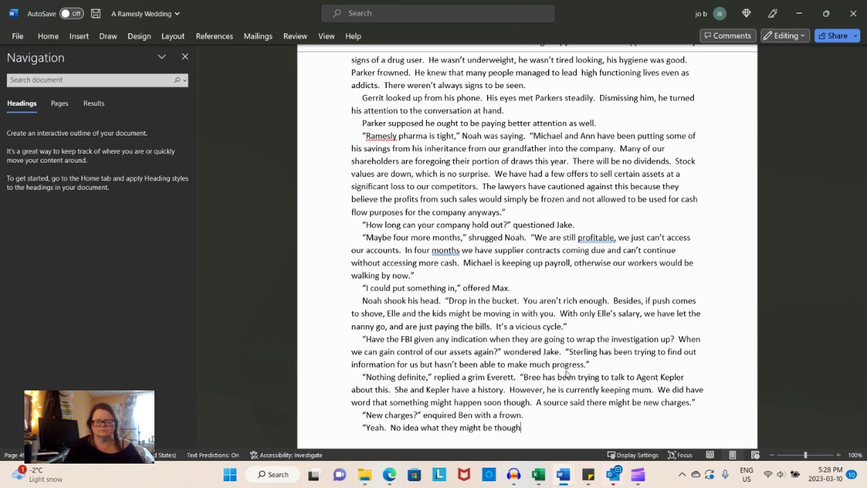
{"action": "type", "text": ",\""}
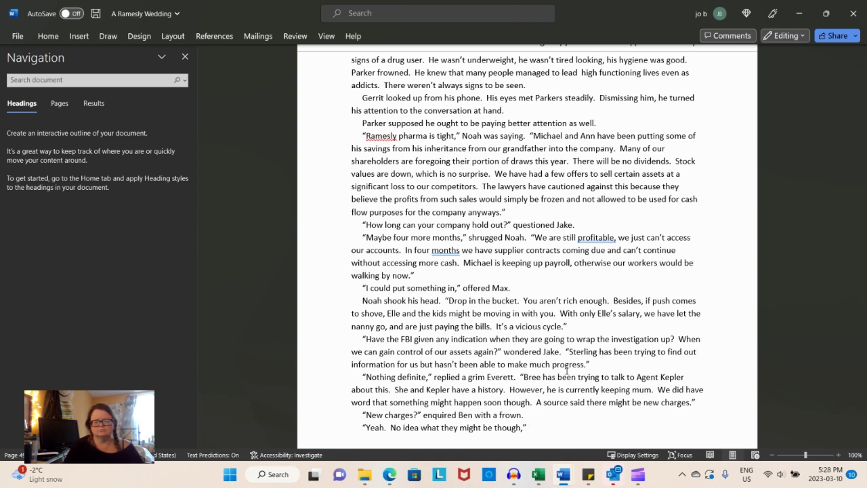
{"action": "type", "text": "exp"}
{"action": "key", "text": "BackSpace"}
{"action": "key", "text": "BackSpace"}
{"action": "key", "text": "BackSpace"}
{"action": "type", "text": "not"}
{"action": "key", "text": "BackSpace"}
{"action": "type", "text": "ote"}
{"action": "key", "text": "BackSpace"}
{"action": "key", "text": "BackSpace"}
{"action": "key", "text": "BackSpace"}
{"action": "key", "text": "BackSpace"}
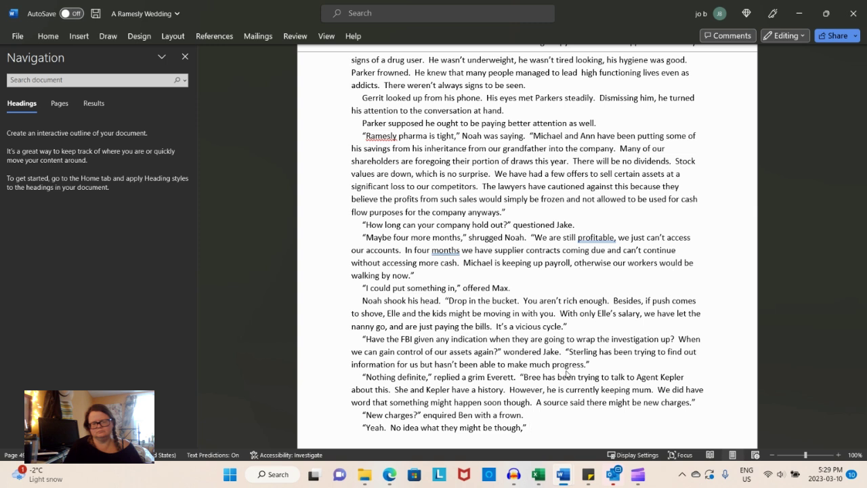
{"action": "type", "text": "shrugged Everett."}
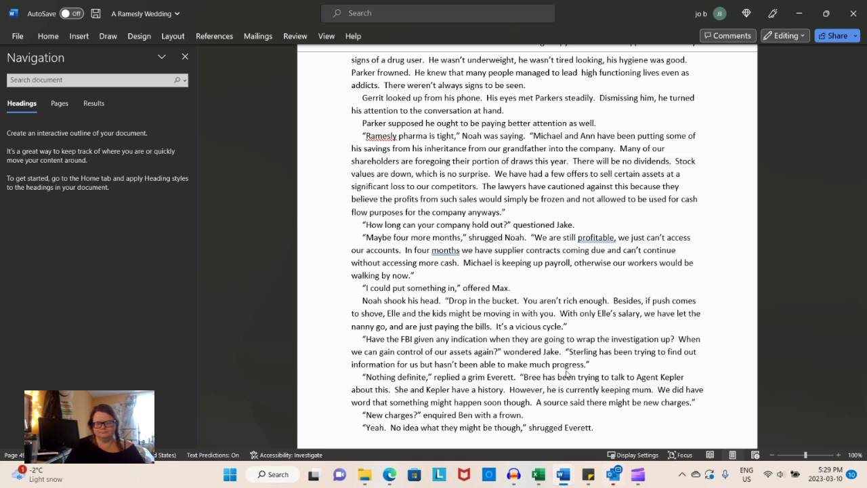
- Add "We should know soon enough if the source is right." to Everett's reply
{"action": "type", "text": "\"Skoj"}
{"action": "key", "text": "BackSpace"}
{"action": "key", "text": "BackSpace"}
{"action": "key", "text": "BackSpace"}
{"action": "key", "text": "BackSpace"}
{"action": "type", "text": "We should know"}
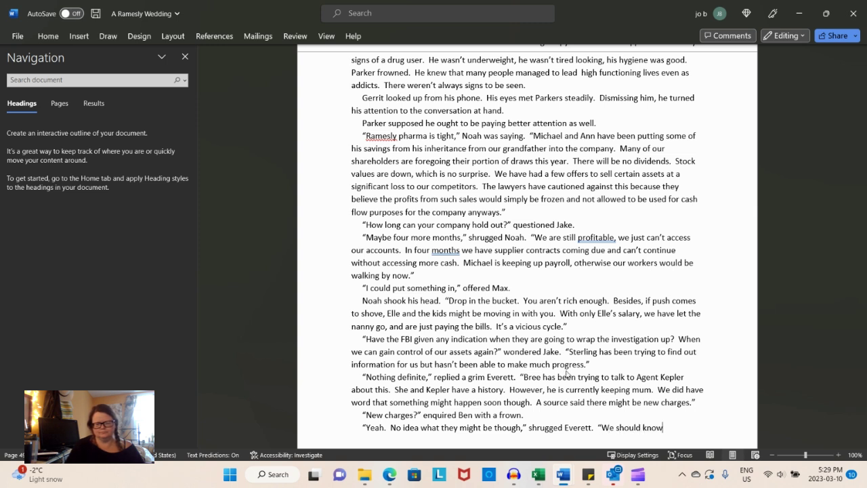
{"action": "type", "text": " soon enough"}
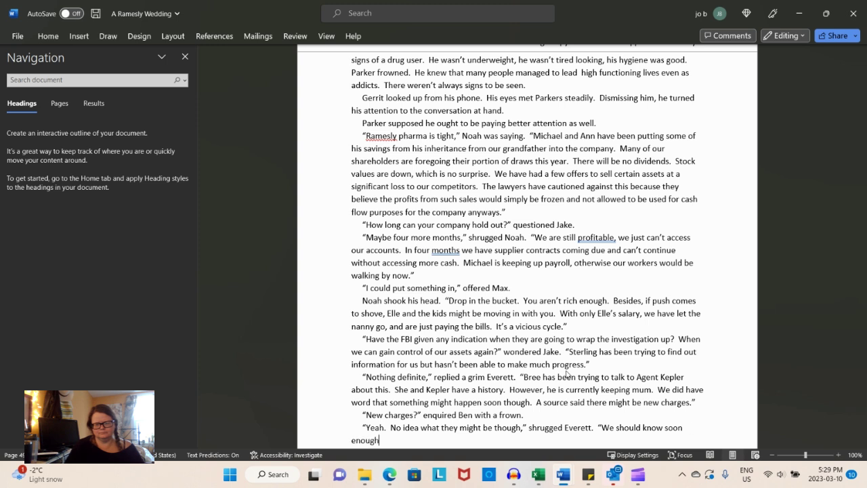
{"action": "type", "text": " if the source is "}
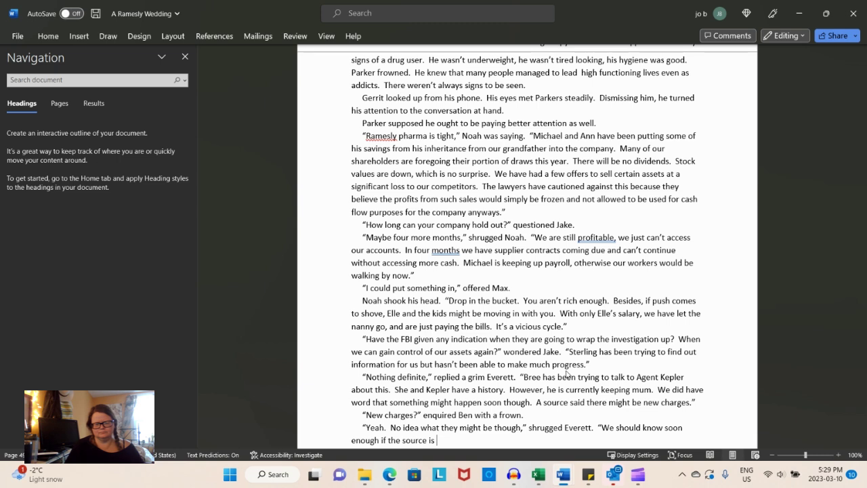
{"action": "type", "text": "right.\""}
- Add Dillon's quiet "Good" and Max's surprised "Why would that be good?"
{"action": "key", "text": "Return"}
{"action": "type", "text": "\"Good,\" sai"}
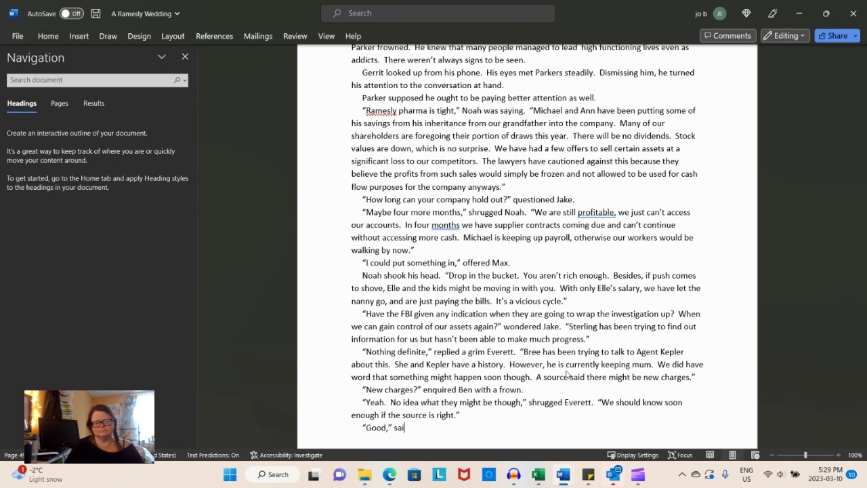
{"action": "type", "text": "d Dillon quietly"}
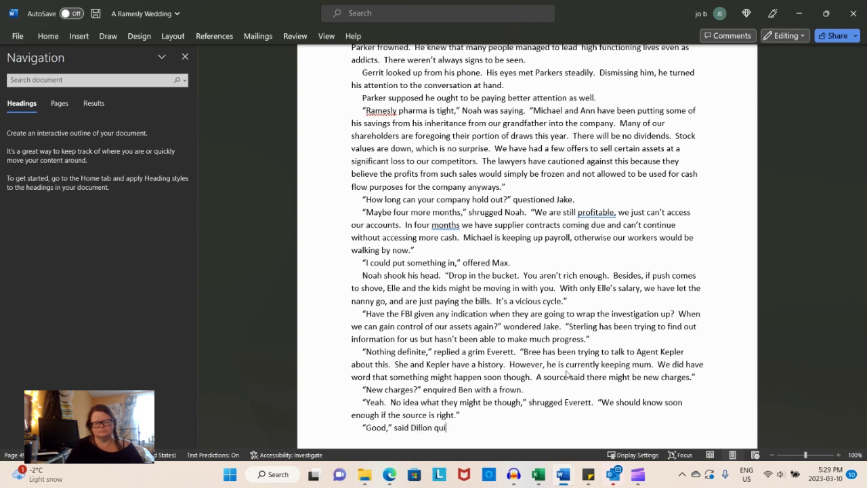
{"action": "type", "text": "."}
{"action": "key", "text": "Return"}
{"action": "type", "text": "\"Good?"}
{"action": "type", "text": "\" questione"}
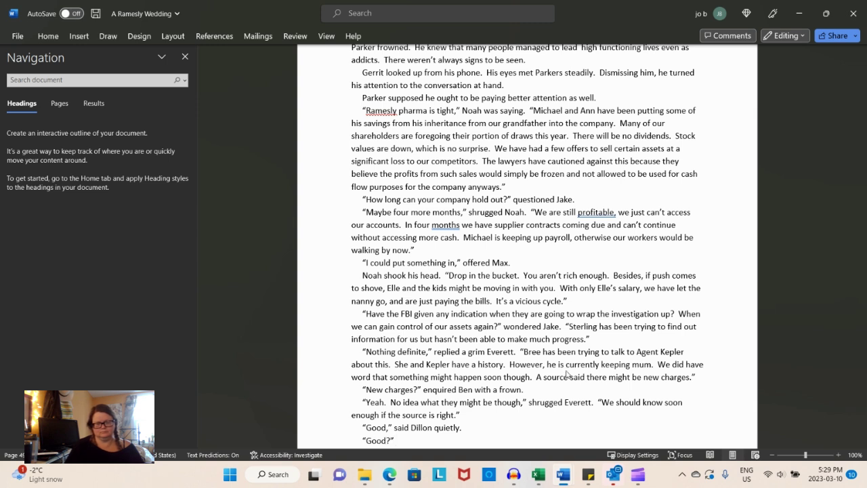
{"action": "type", "text": "d a s"}
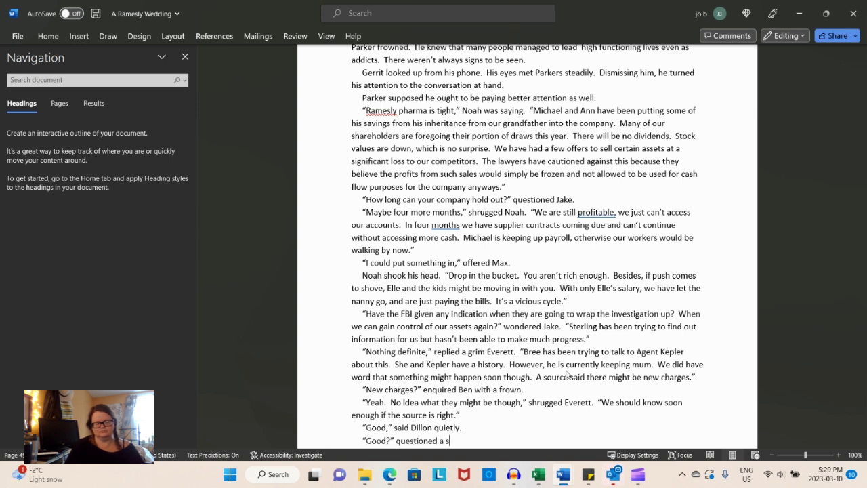
{"action": "type", "text": "urprised Max.  \"Why wou"}
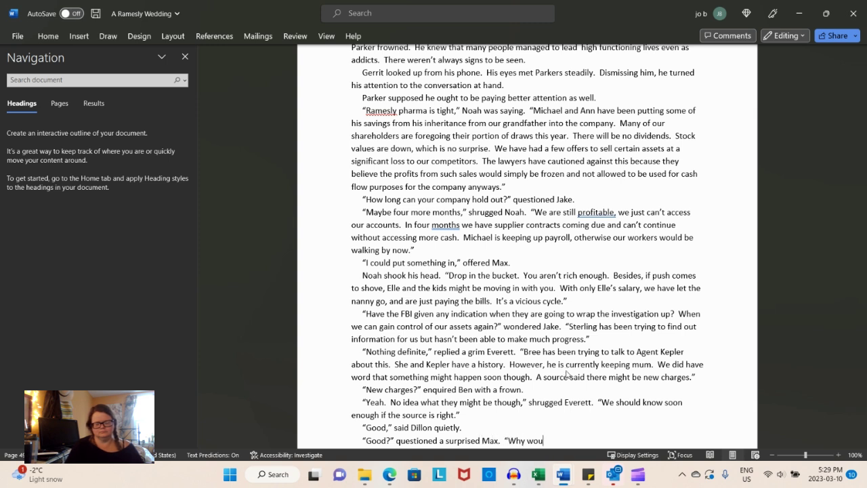
{"action": "type", "text": "ld that be good?\""}
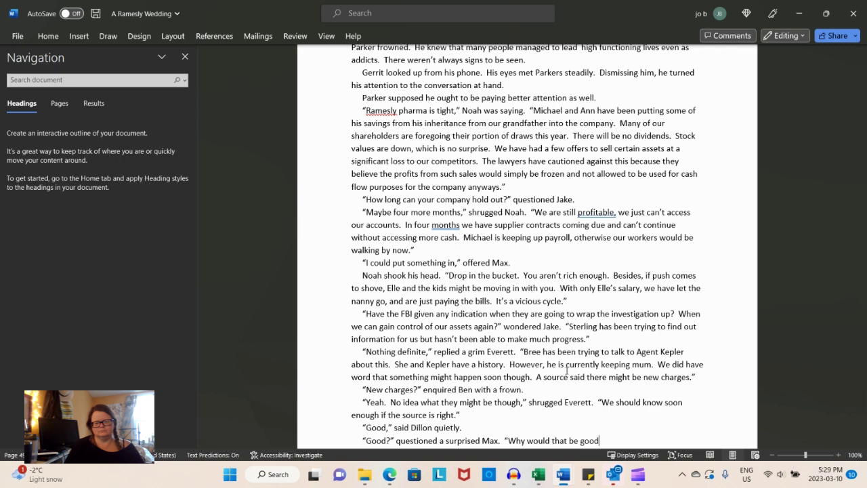
- Type Dillon's speech about fighting the charges if they can afford lawyers, rather than living in limbo
{"action": "key", "text": "Return"}
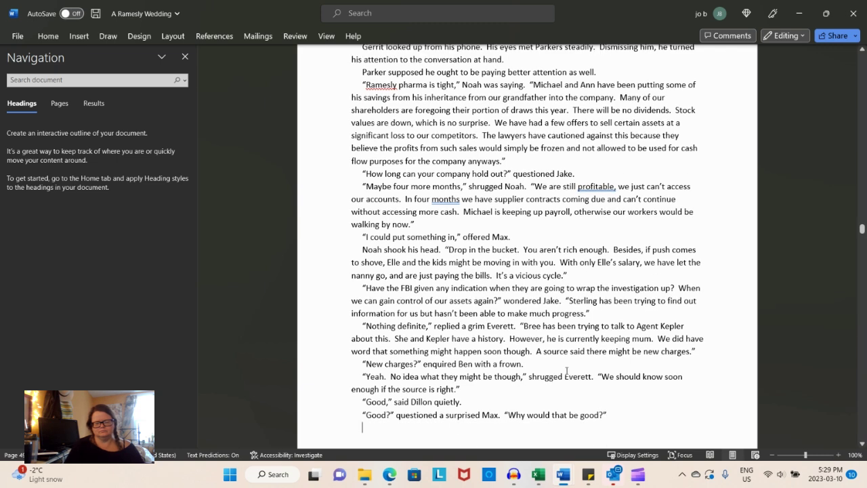
{"action": "type", "text": "\""}
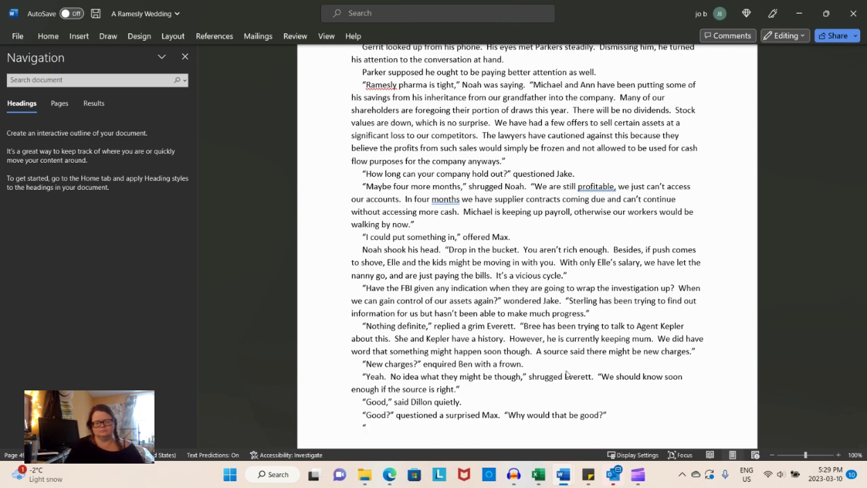
{"action": "key", "text": "BackSpace"}
{"action": "type", "text": "Dillon sighed.  \""}
{"action": "type", "text": "I"}
{"action": "type", "text": "'m tire"}
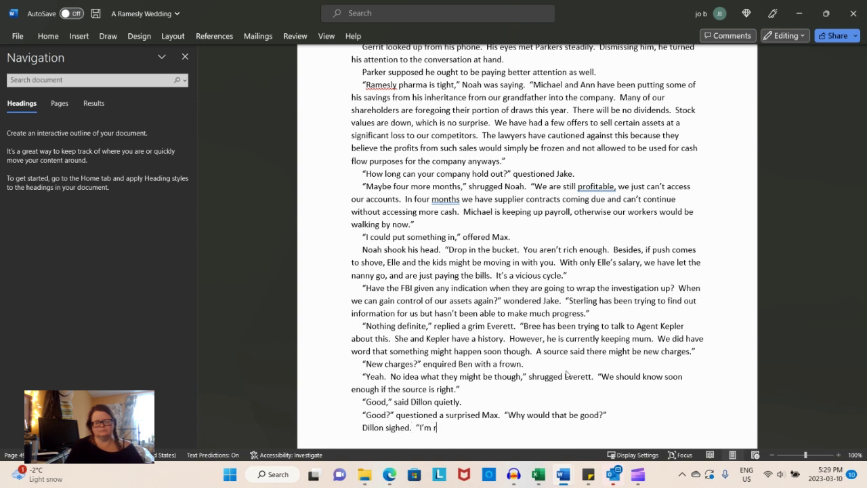
{"action": "type", "text": "d of living"}
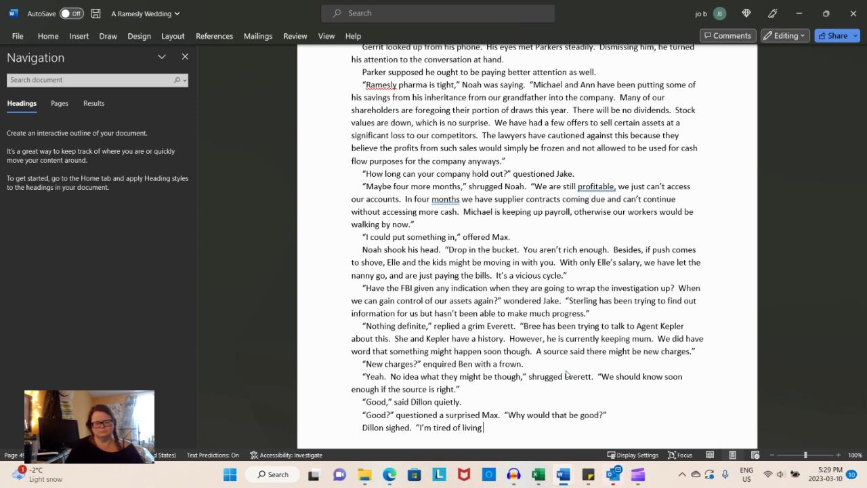
{"action": "type", "text": " with this over our h"}
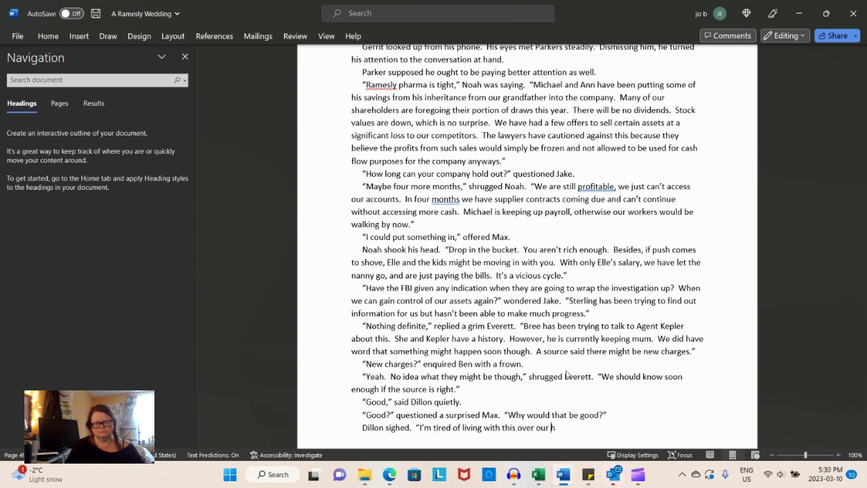
{"action": "type", "text": "eads.  If the FBI "}
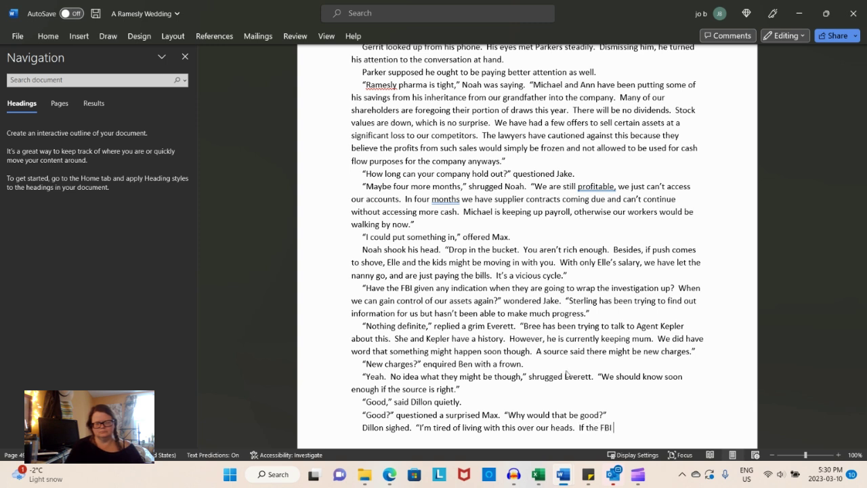
{"action": "type", "text": "would just charge us"}
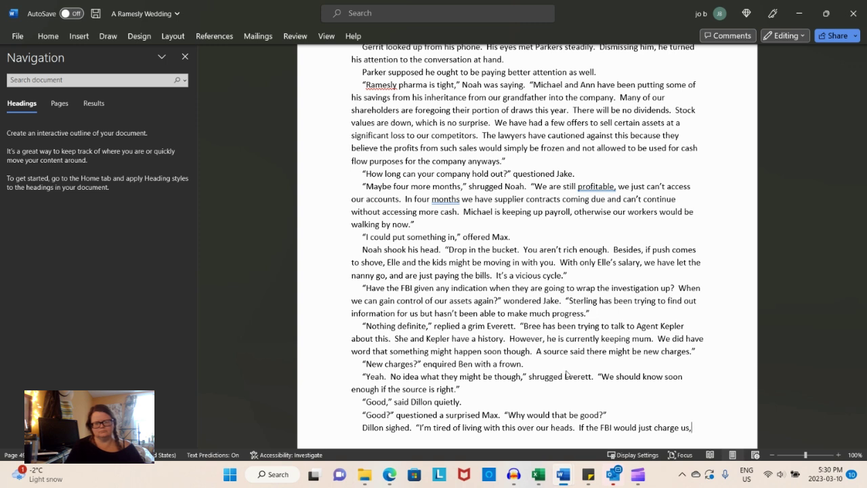
{"action": "type", "text": ", we could proper"}
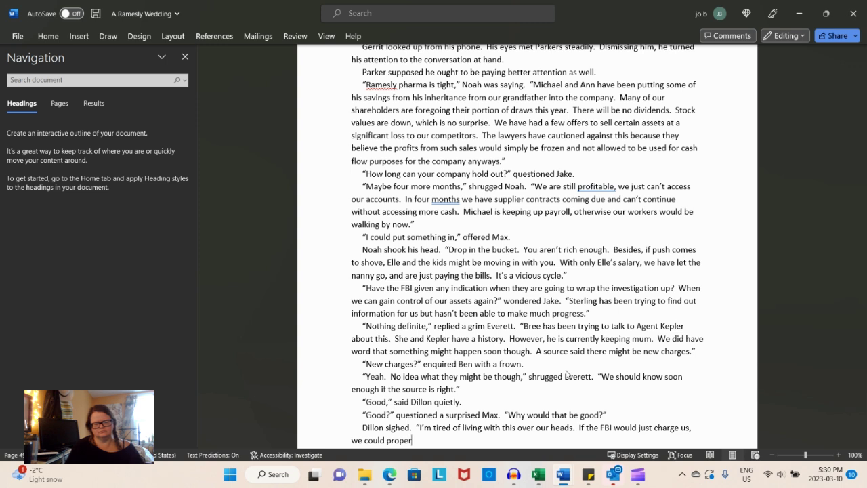
{"action": "type", "text": "ly fight the charges, assuming w"}
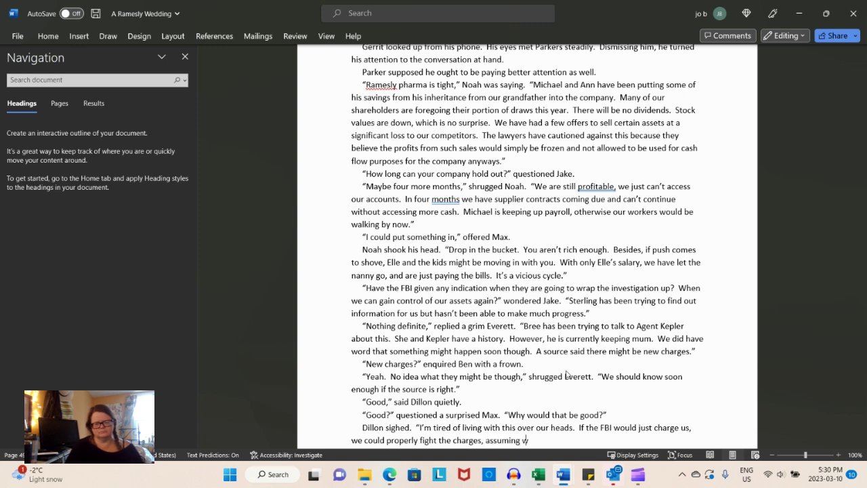
{"action": "type", "text": "e can still afford"}
{"action": "type", "text": " lwa"}
{"action": "key", "text": "BackSpace"}
{"action": "key", "text": "BackSpace"}
{"action": "type", "text": "awyers.  "}
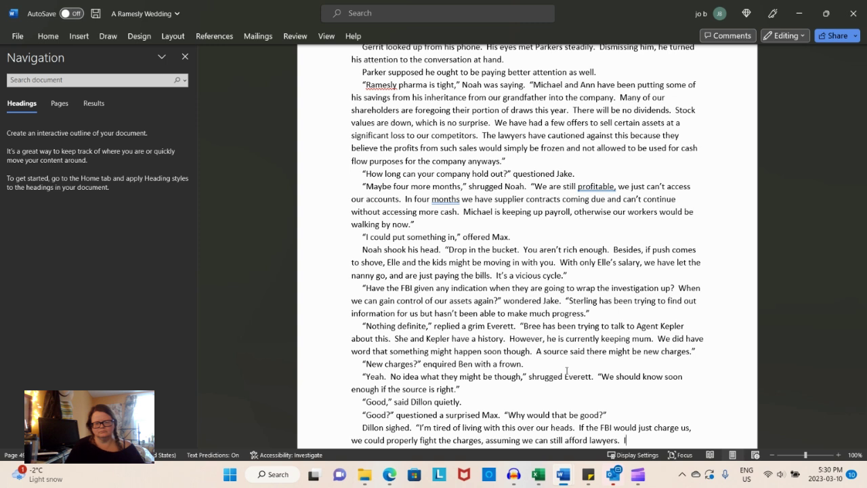
{"action": "type", "text": "It"}
{"action": "type", "text": " beats liv"}
{"action": "type", "text": "ing in limbo, w"}
{"action": "type", "text": "aiting for the wors"}
{"action": "type", "text": "t to come."}
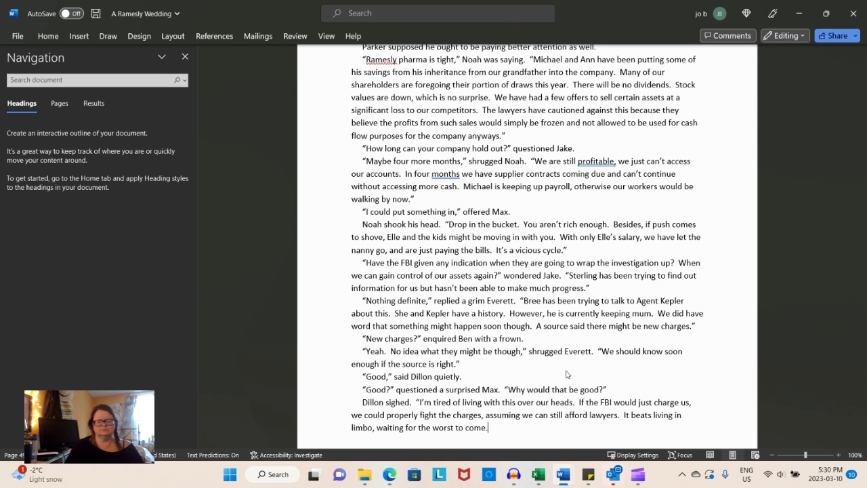
{"action": "type", "text": "\""}
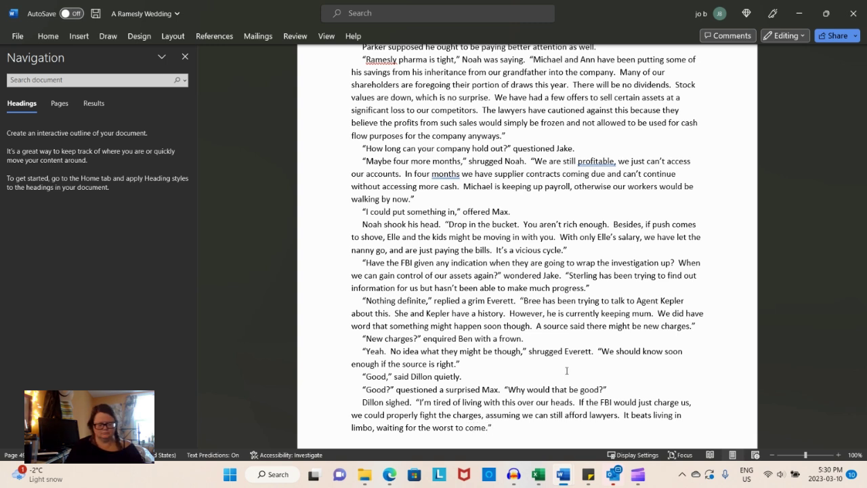
- Save the novel draft with Ctrl+S and start a new paragraph after Dillon's speech
{"action": "key", "text": "ctrl+s"}
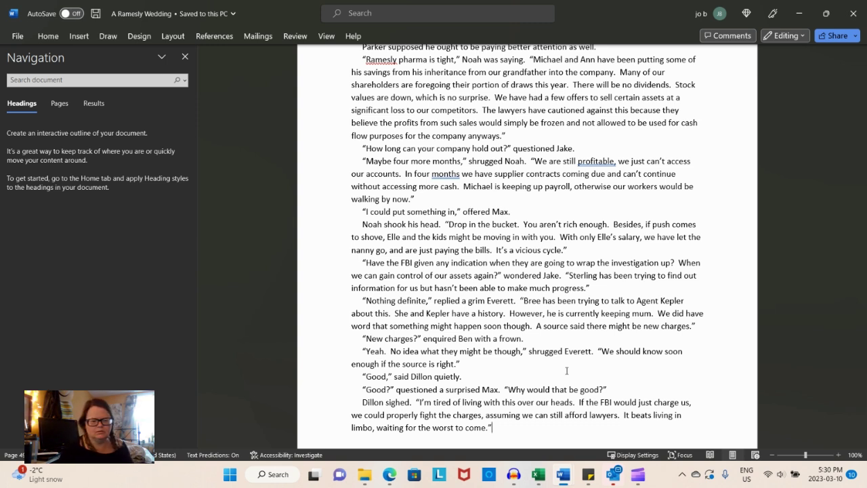
{"action": "left_click", "coordinate": [507, 430]}
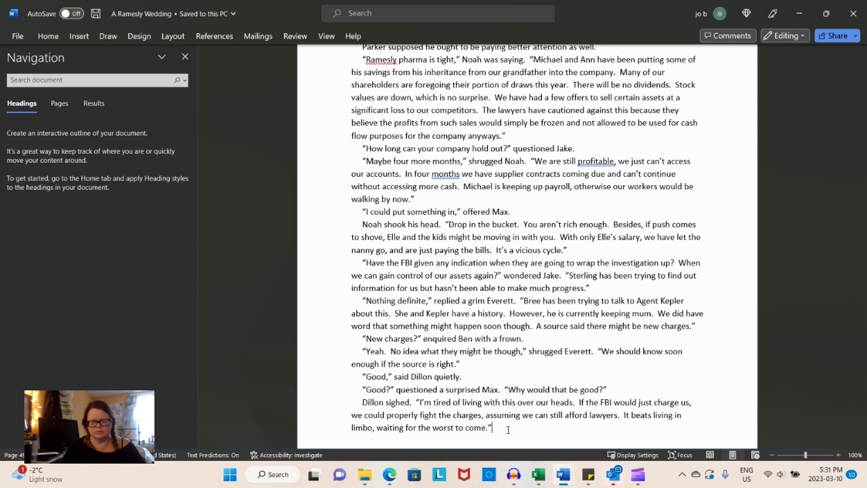
{"action": "key", "text": "Return"}
- Write Henry's line: "Can they even do this to us?" and whether freezing their assets is legal
{"action": "type", "text": "\""}
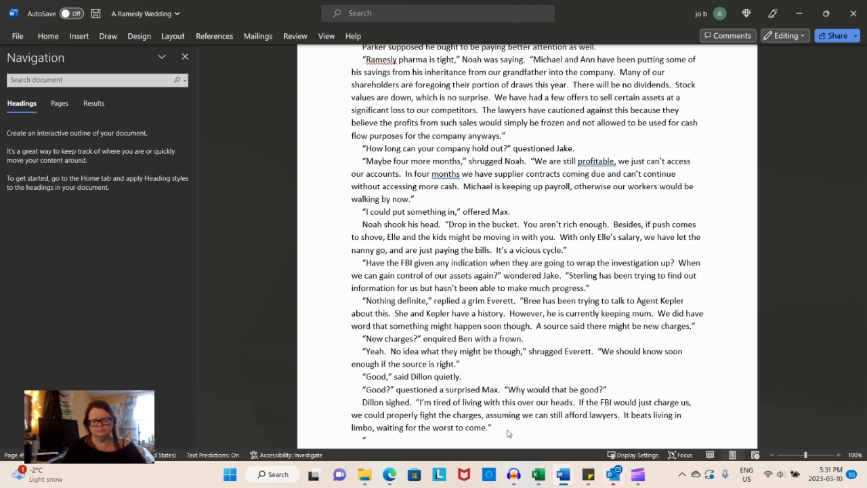
{"action": "type", "text": "Can they"}
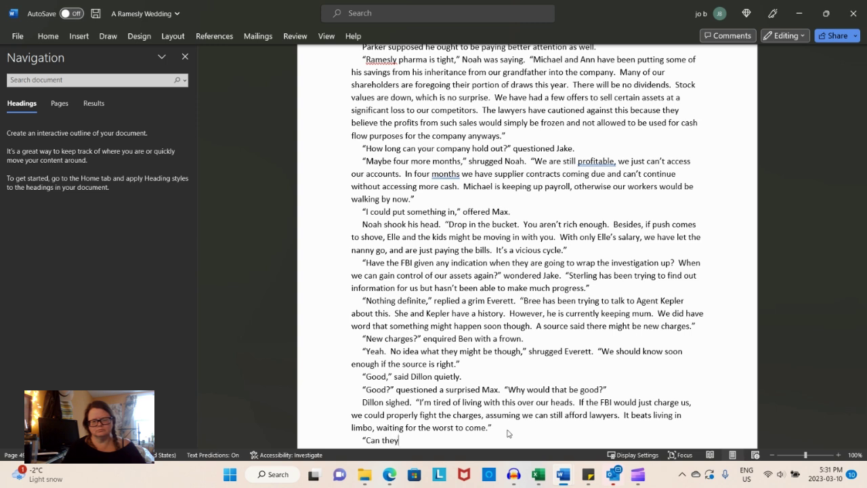
{"action": "type", "text": " even do this to us"}
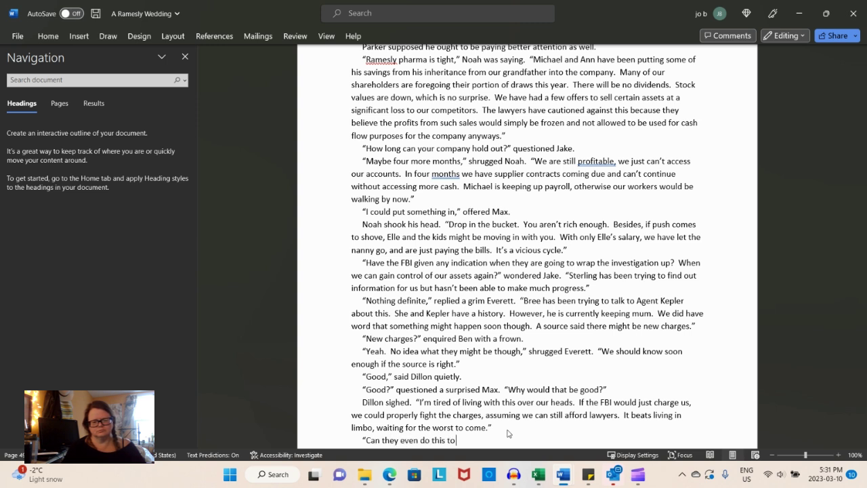
{"action": "type", "text": "won"}
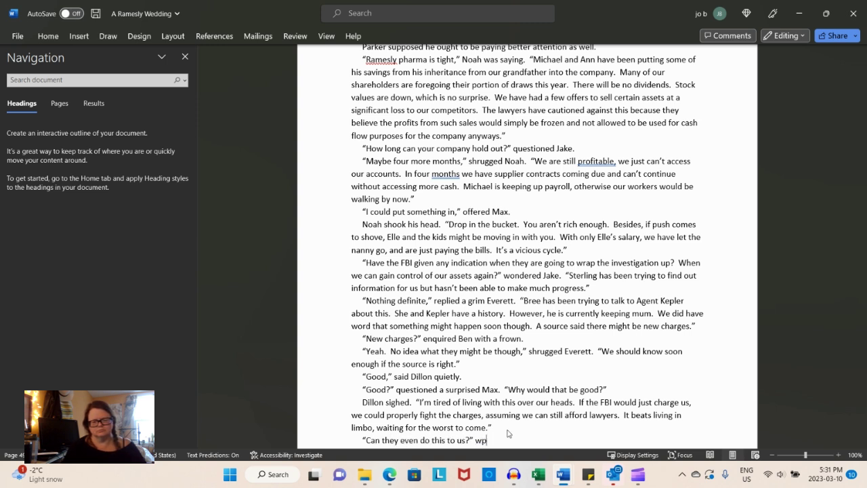
{"action": "type", "text": "dered"}
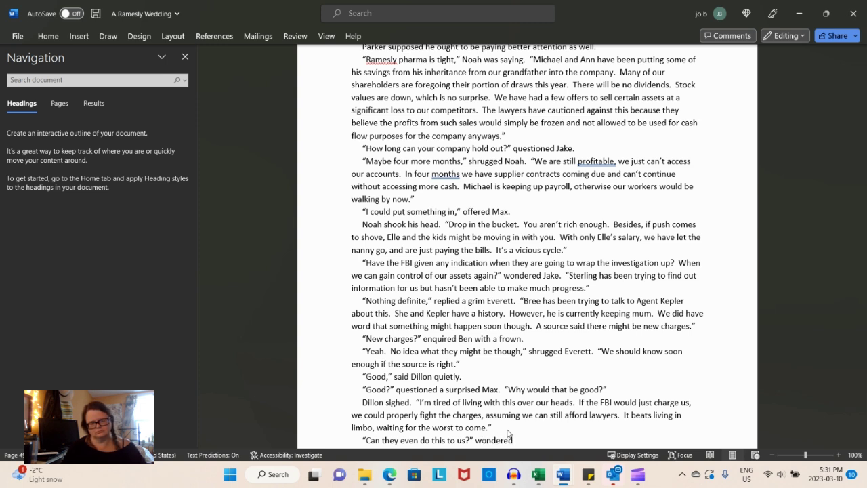
{"action": "type", "text": " Henry.  “"}
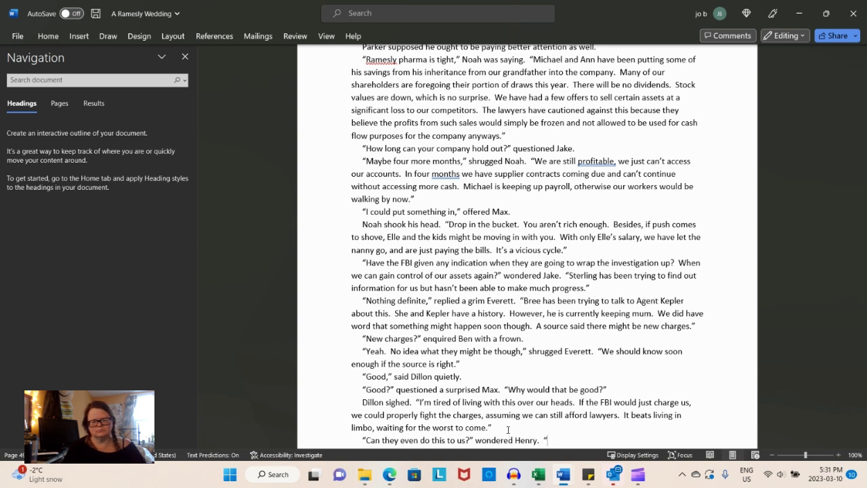
{"action": "key", "text": "BackSpace"}
{"action": "key", "text": "BackSpace"}
{"action": "key", "text": "BackSpace"}
{"action": "key", "text": "BackSpace"}
{"action": "key", "text": "BackSpace"}
{"action": "key", "text": "BackSpace"}
{"action": "key", "text": "BackSpace"}
{"action": "key", "text": "BackSpace"}
{"action": "key", "text": "BackSpace"}
{"action": "key", "text": "BackSpace"}
{"action": "key", "text": "BackSpace"}
{"action": "key", "text": "BackSpace"}
{"action": "key", "text": "BackSpace"}
{"action": "key", "text": "BackSpace"}
{"action": "key", "text": "BackSpace"}
{"action": "key", "text": "BackSpace"}
{"action": "key", "text": "BackSpace"}
{"action": "key", "text": "BackSpace"}
{"action": "type", "text": "enqui"}
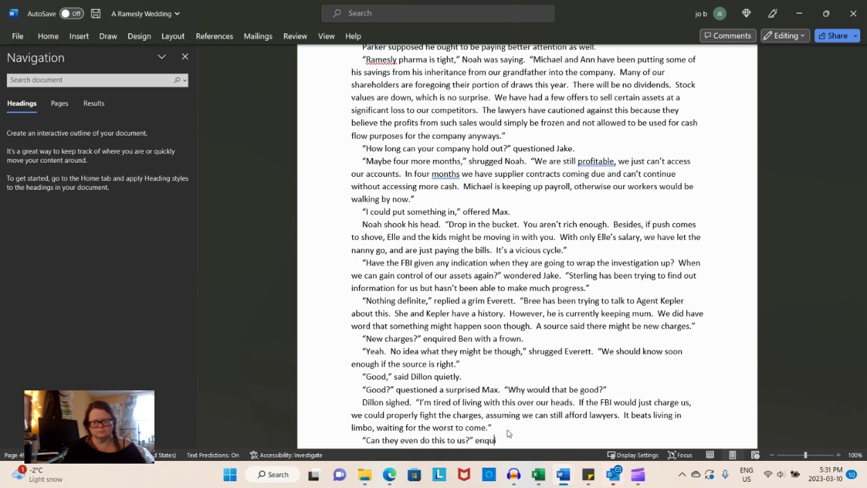
{"action": "type", "text": "red Henry.  “Is it even "}
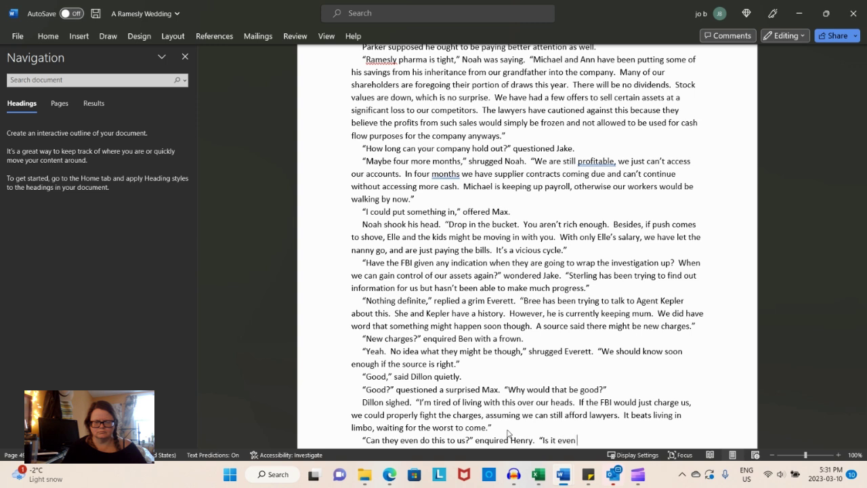
{"action": "type", "text": "legal to "}
{"action": "type", "text": "just sei"}
{"action": "type", "text": "our asse"}
{"action": "type", "text": "ts, nearly put u"}
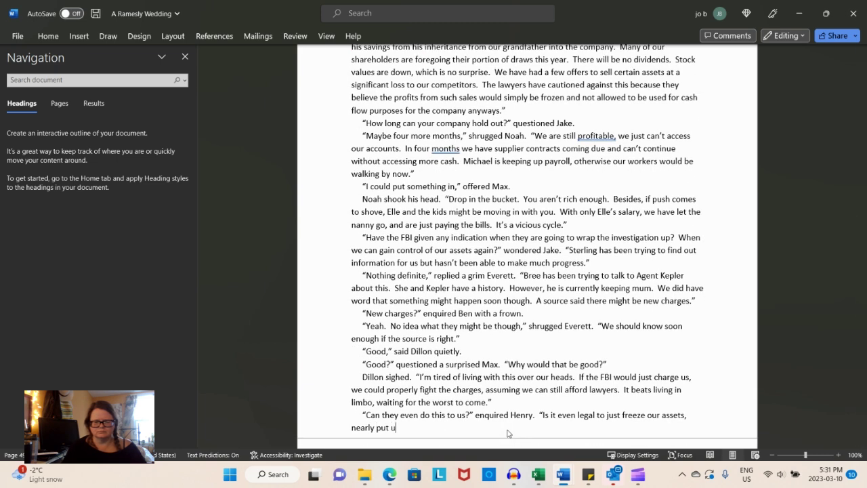
{"action": "type", "text": "sout of bus"}
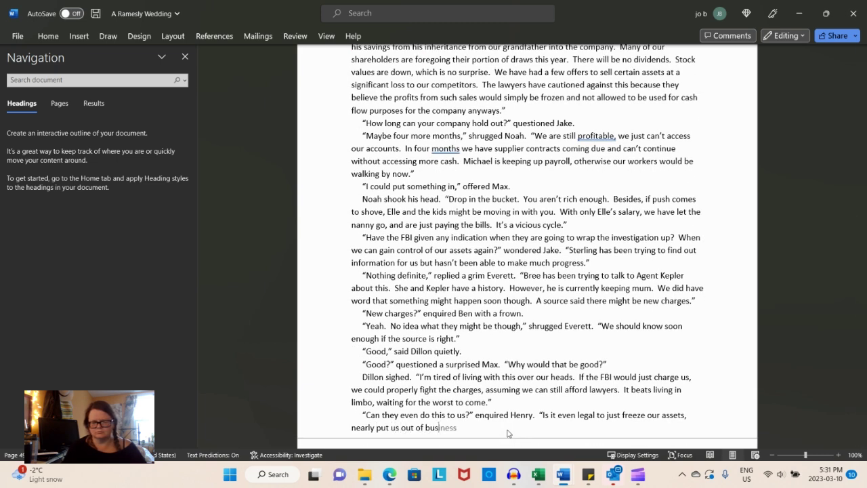
{"action": "key", "text": "Tab"}
{"action": "type", "text": ", and not "}
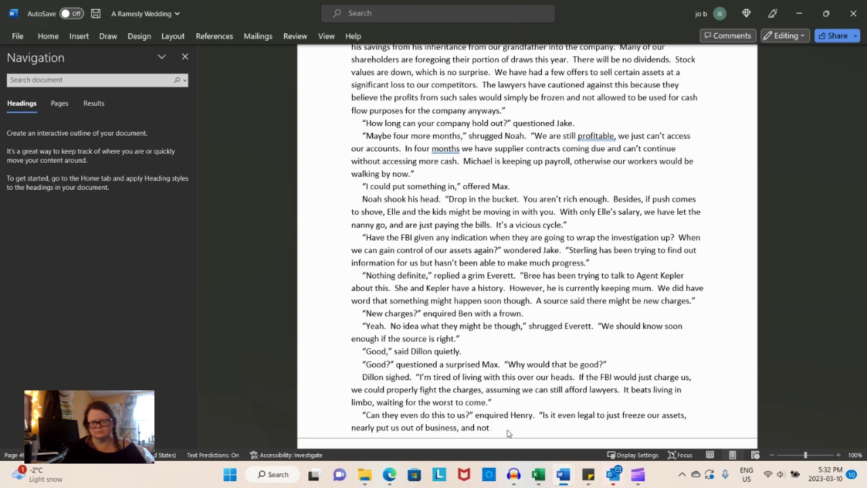
{"action": "type", "text": "charge anyone?"}
{"action": "type", "text": "\""}
- Add Jake's reply: "The lawyers are fighting it, but it's the FBI… They have some clout."
{"action": "key", "text": "Return"}
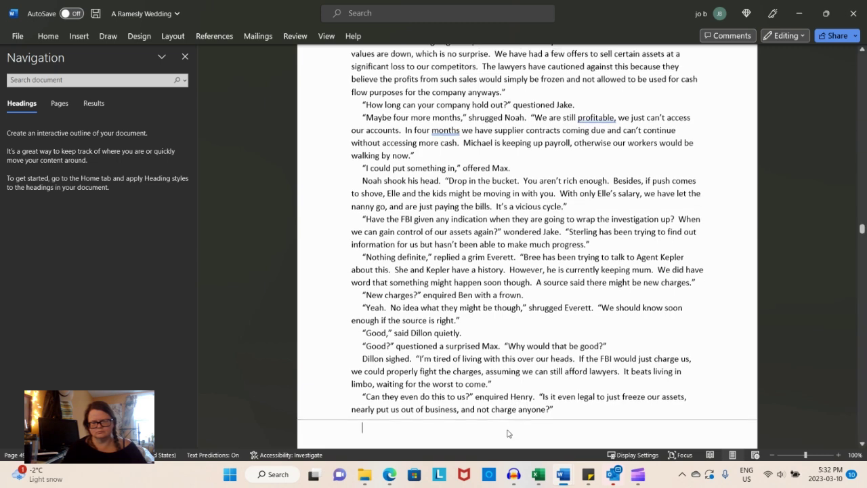
{"action": "type", "text": "\""}
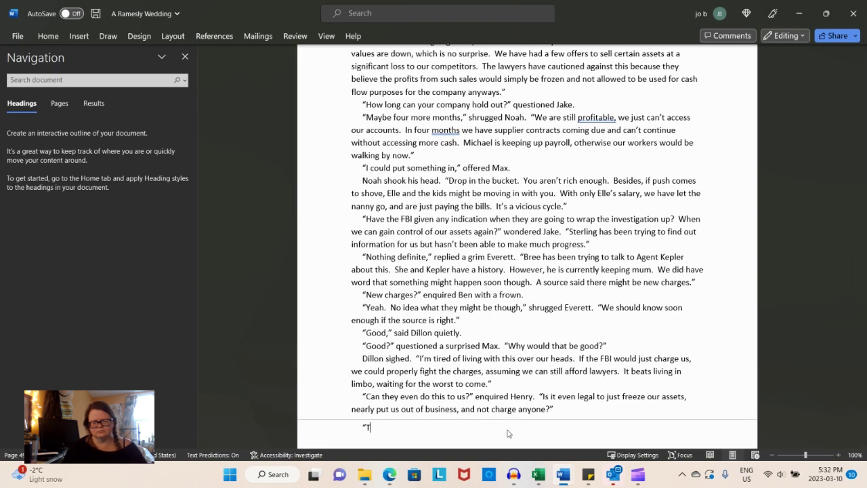
{"action": "type", "text": "The lawyers are "}
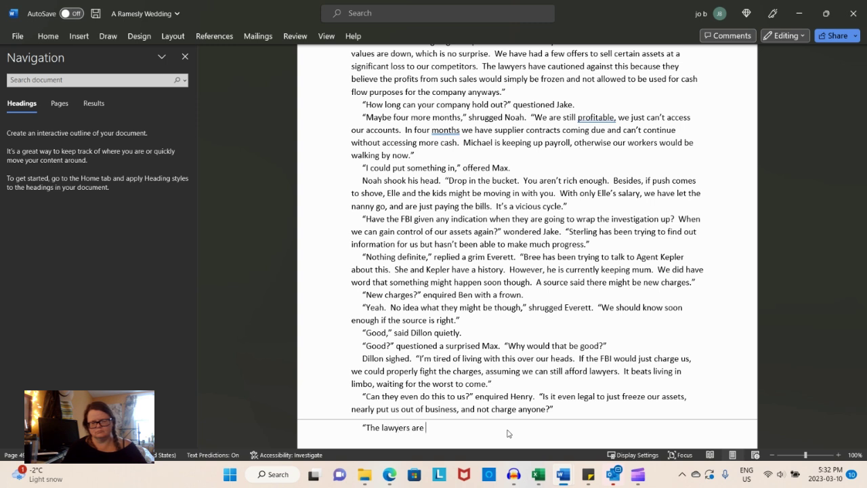
{"action": "type", "text": "fighting it"}
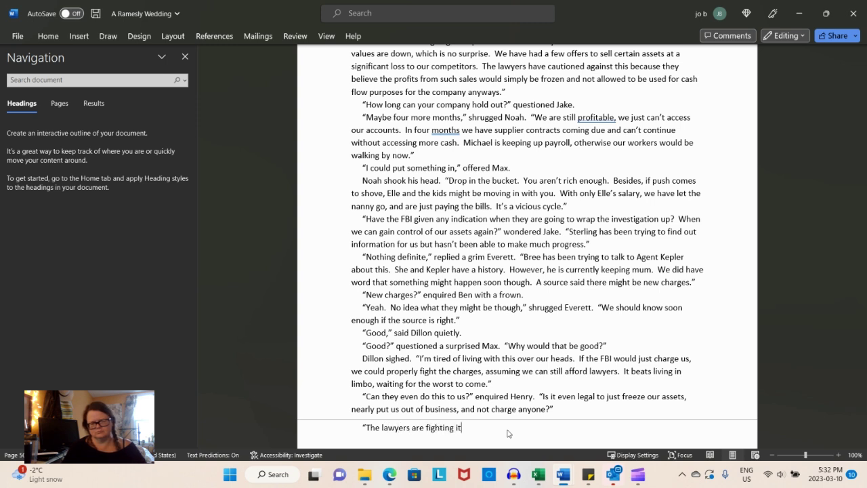
{"action": "type", "text": ", but it's the FBI,"}
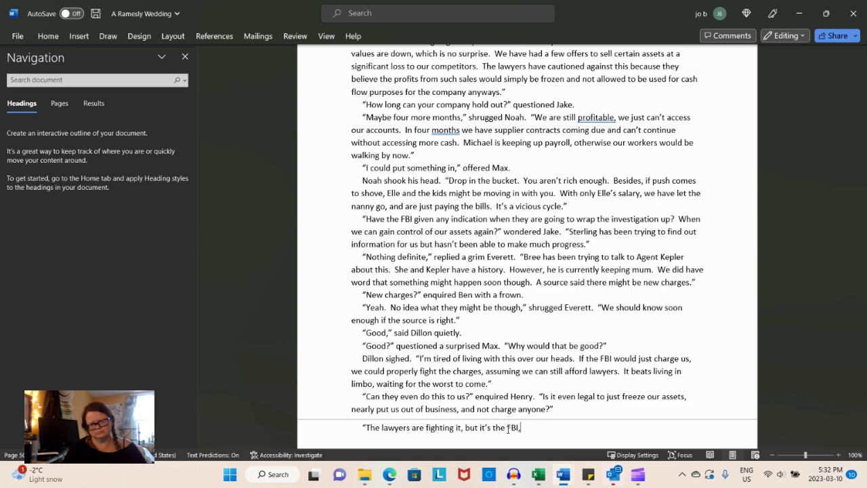
{"action": "type", "text": "\" "}
{"action": "type", "text": "stated"}
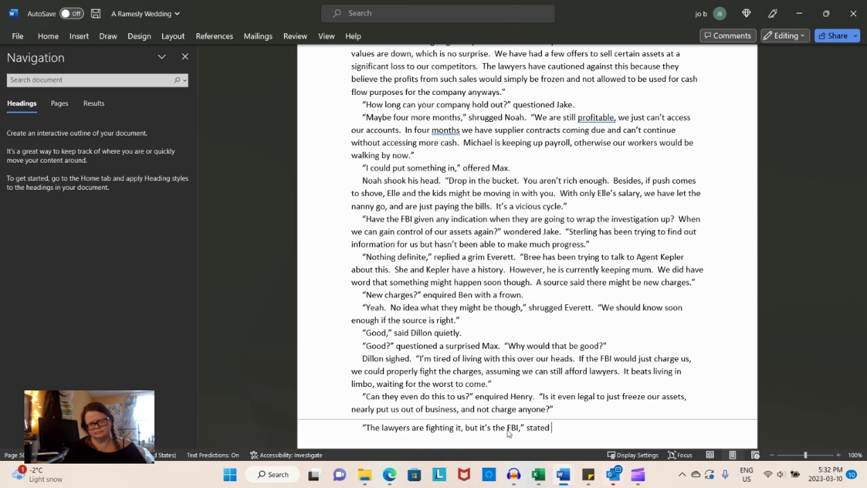
{"action": "type", "text": " Jake.  \"They have som"}
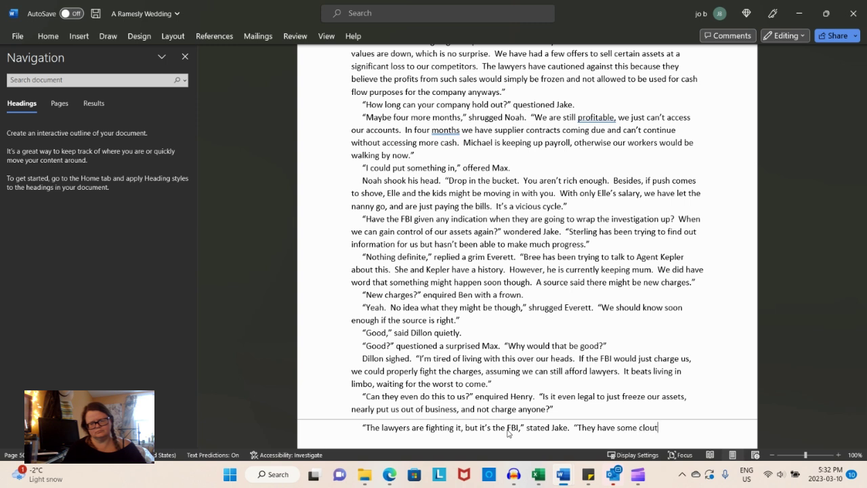
{"action": "type", "text": "e clout."}
{"action": "key", "text": "BackSpace"}
{"action": "key", "text": "BackSpace"}
{"action": "type", "text": "\""}
- Save the draft and finish Jake's reply with "Plus warrants were obtained."
{"action": "key", "text": "ctrl+s"}
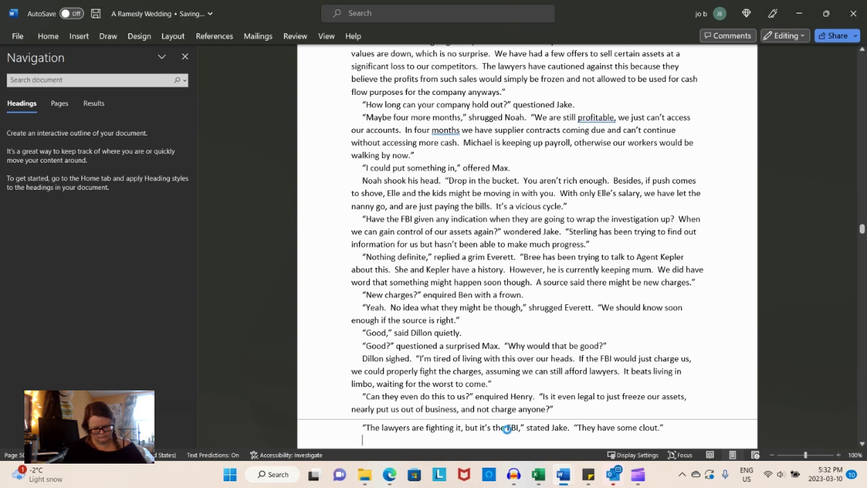
{"action": "key", "text": "BackSpace"}
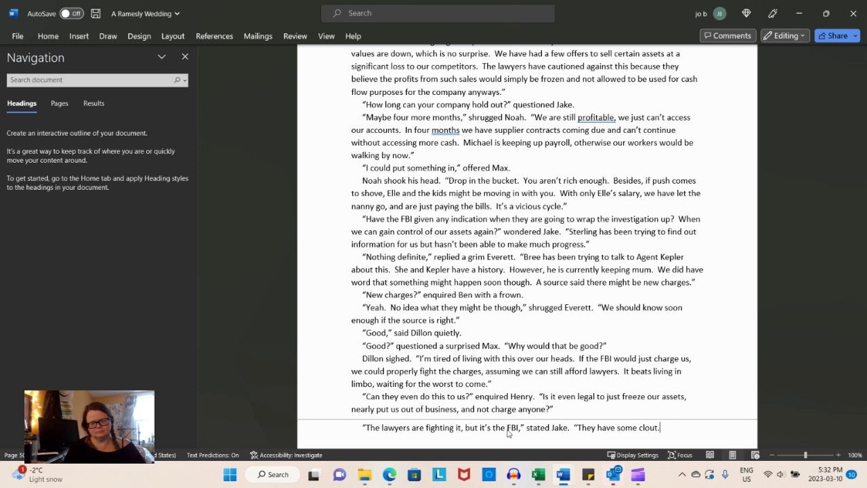
{"action": "type", "text": "n"}
{"action": "type", "text": "Plus wa"}
{"action": "type", "text": "rrants we"}
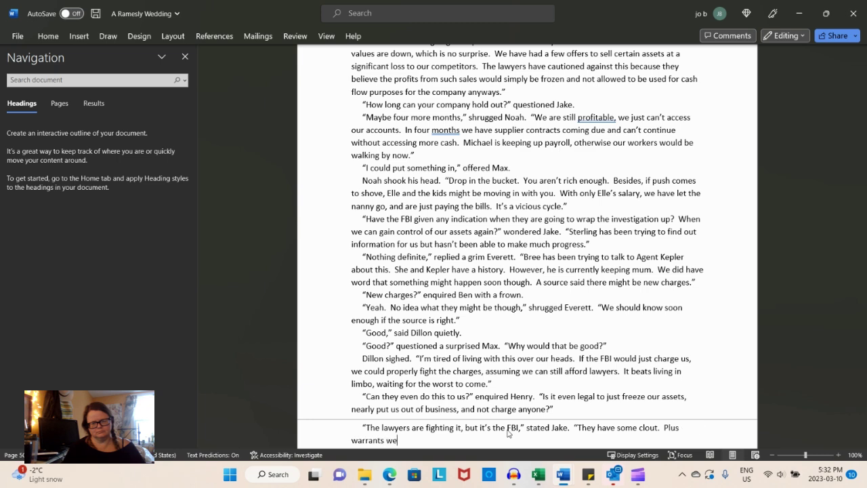
{"action": "type", "text": "re obtained.”"}
{"action": "key", "text": "Return"}
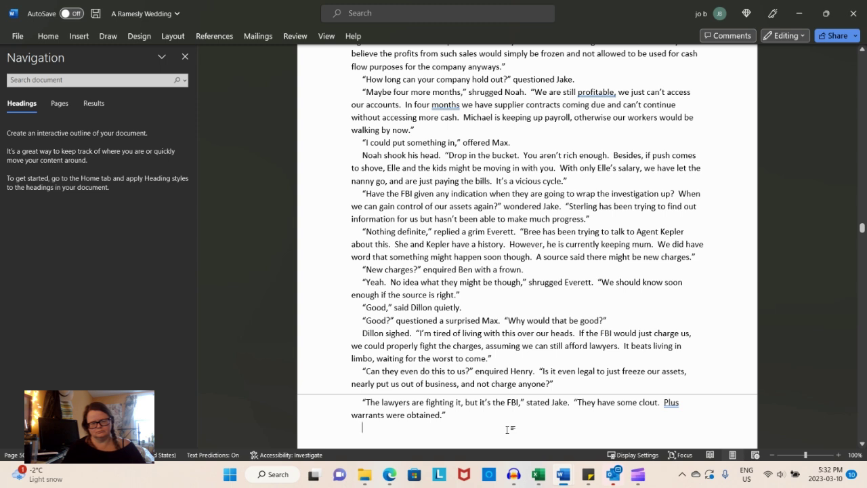
- Write Henry asking how Ramesly insurance is situated, and start Jake's "Not good" reply
{"action": "type", "text": "How is"}
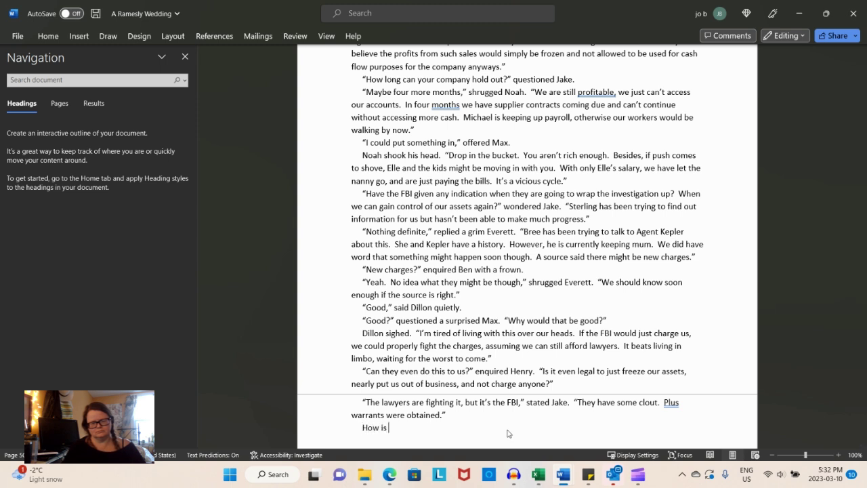
{"action": "key", "text": "BackSpace"}
{"action": "key", "text": "BackSpace"}
{"action": "key", "text": "BackSpace"}
{"action": "key", "text": "BackSpace"}
{"action": "key", "text": "BackSpace"}
{"action": "key", "text": "BackSpace"}
{"action": "type", "text": "\"How are"}
{"action": "key", "text": "BackSpace"}
{"action": "key", "text": "BackSpace"}
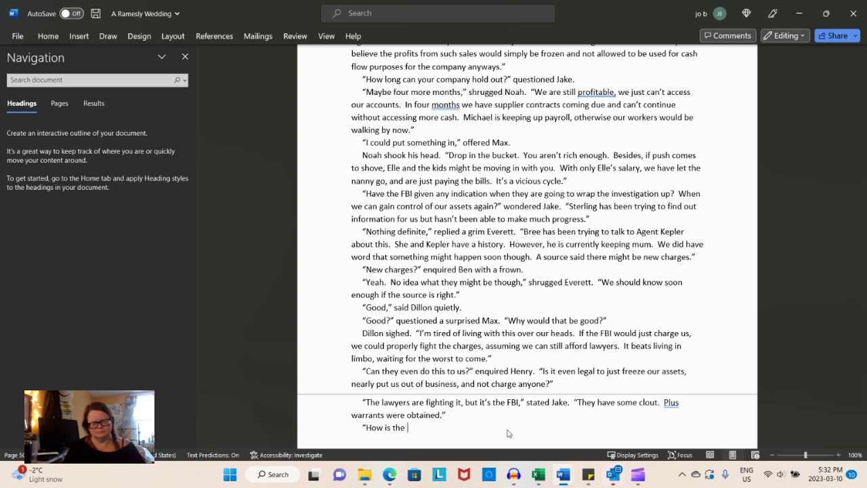
{"action": "type", "text": "insurancet"}
{"action": "key", "text": "BackSpace"}
{"action": "key", "text": "BackSpace"}
{"action": "key", "text": "BackSpace"}
{"action": "key", "text": "BackSpace"}
{"action": "key", "text": "BackSpace"}
{"action": "key", "text": "BackSpace"}
{"action": "key", "text": "BackSpace"}
{"action": "key", "text": "BackSpace"}
{"action": "key", "text": "BackSpace"}
{"action": "key", "text": "BackSpace"}
{"action": "key", "text": "BackSpace"}
{"action": "key", "text": "BackSpace"}
{"action": "key", "text": "BackSpace"}
{"action": "key", "text": "BackSpace"}
{"action": "type", "text": "Ramelssly insurance "}
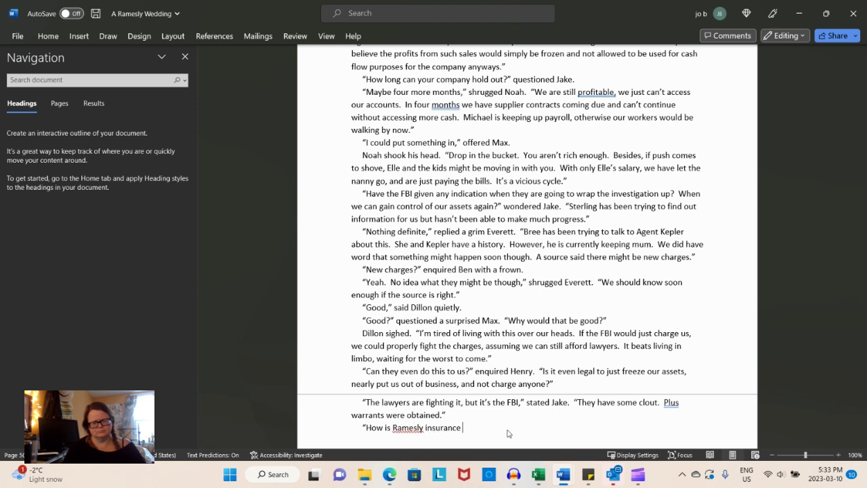
{"action": "type", "text": "situated?” asked Henr"}
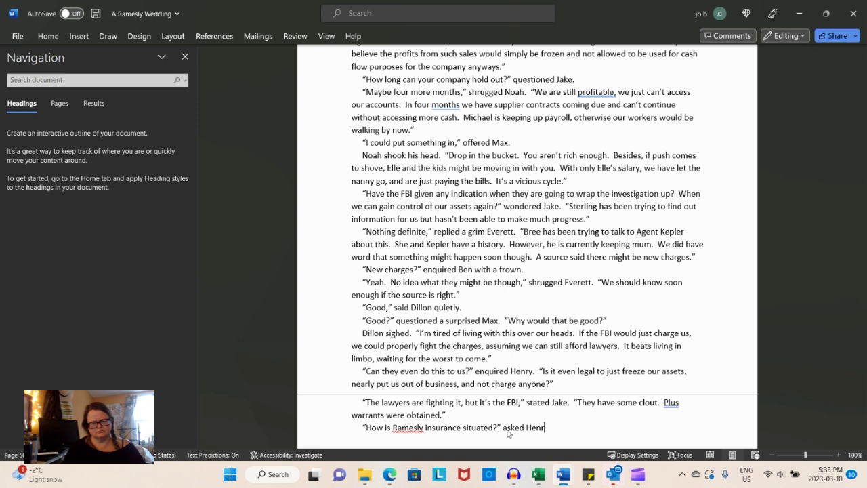
{"action": "type", "text": "y“Not good,” "}
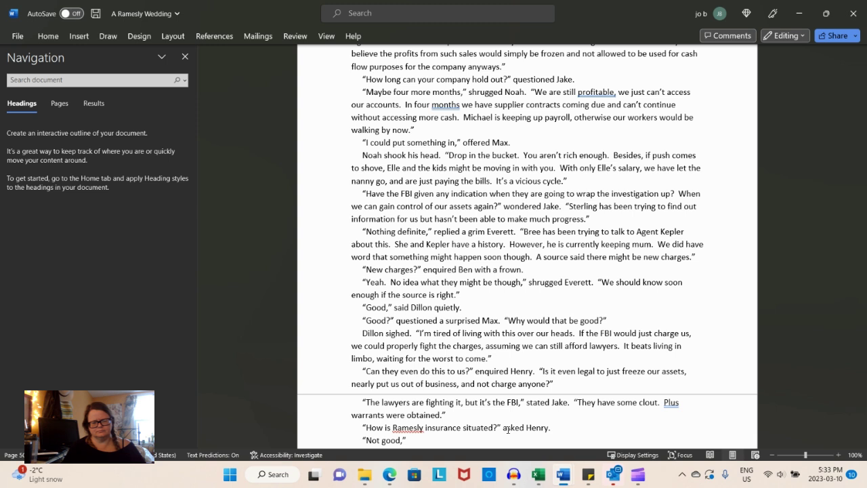
{"action": "type", "text": "Jake ran a hand through his hair."}
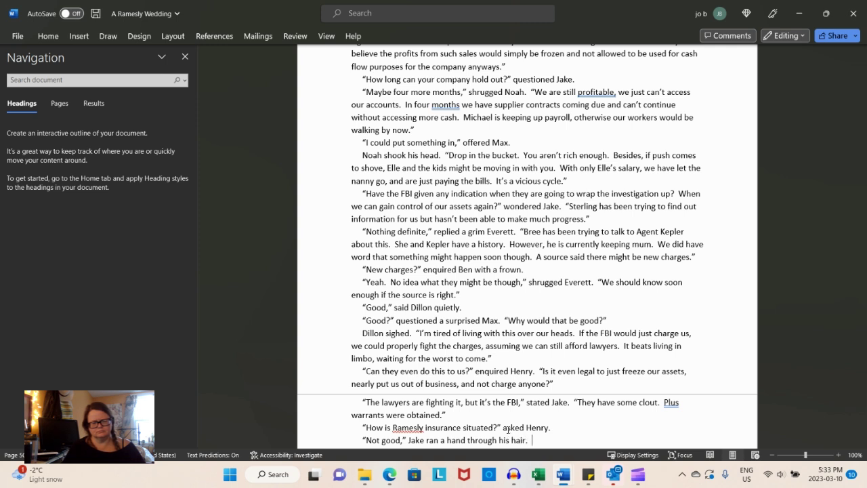
{"action": "type", "text": "  “We are at a cash f"}
- Finish Jake's reply with "We are at a negative cashflow," fixing the typos
{"action": "key", "text": "BackSpace"}
{"action": "key", "text": "BackSpace"}
{"action": "key", "text": "BackSpace"}
{"action": "key", "text": "BackSpace"}
{"action": "key", "text": "BackSpace"}
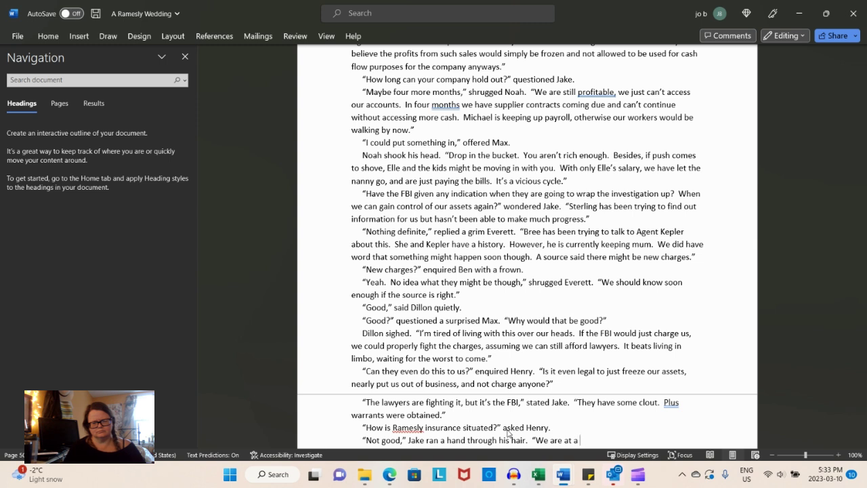
{"action": "type", "text": "negative clas"}
{"action": "key", "text": "BackSpace"}
{"action": "key", "text": "BackSpace"}
{"action": "type", "text": "ashflow"}
{"action": "key", "text": "BackSpace"}
{"action": "type", "text": "ow."}
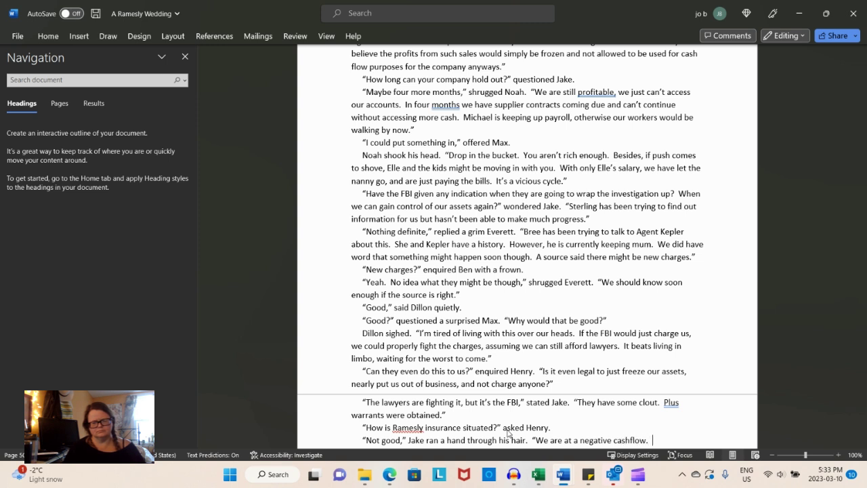